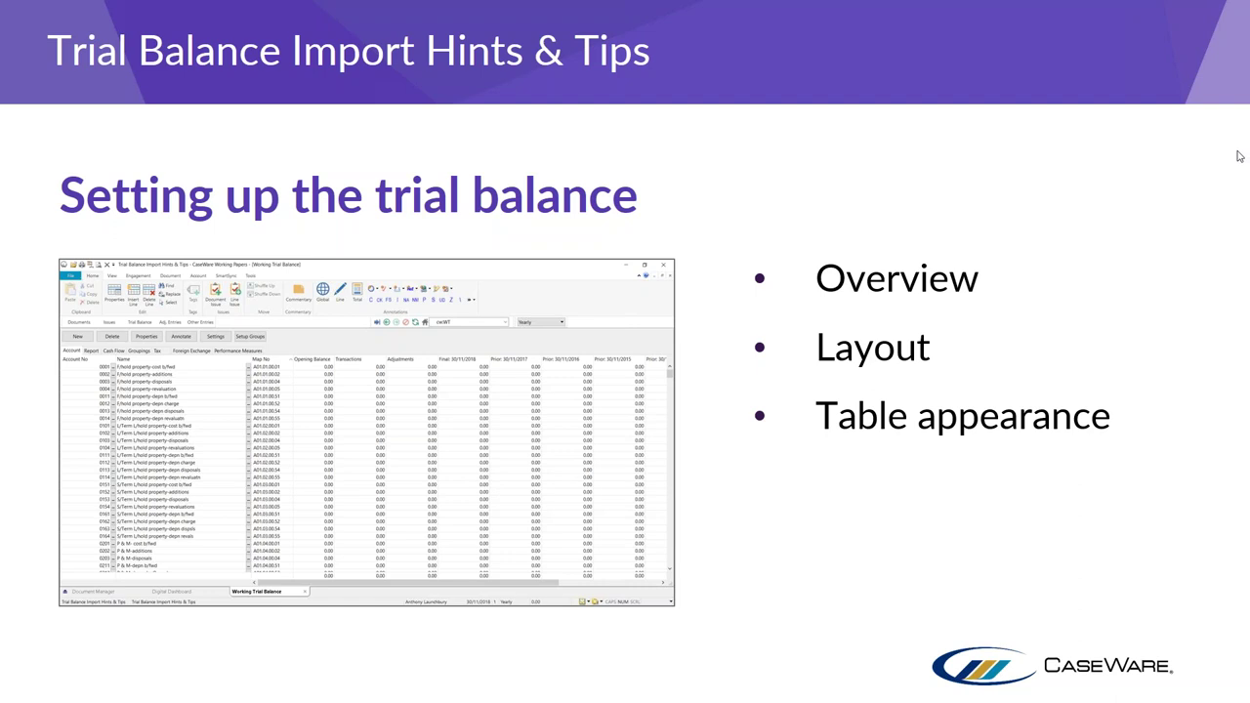
Switch to CaseWare Working Papers and examine the working trial balance's account numbers, names, map numbers and balance columns
{"action": "key", "text": "alt+Tab"}
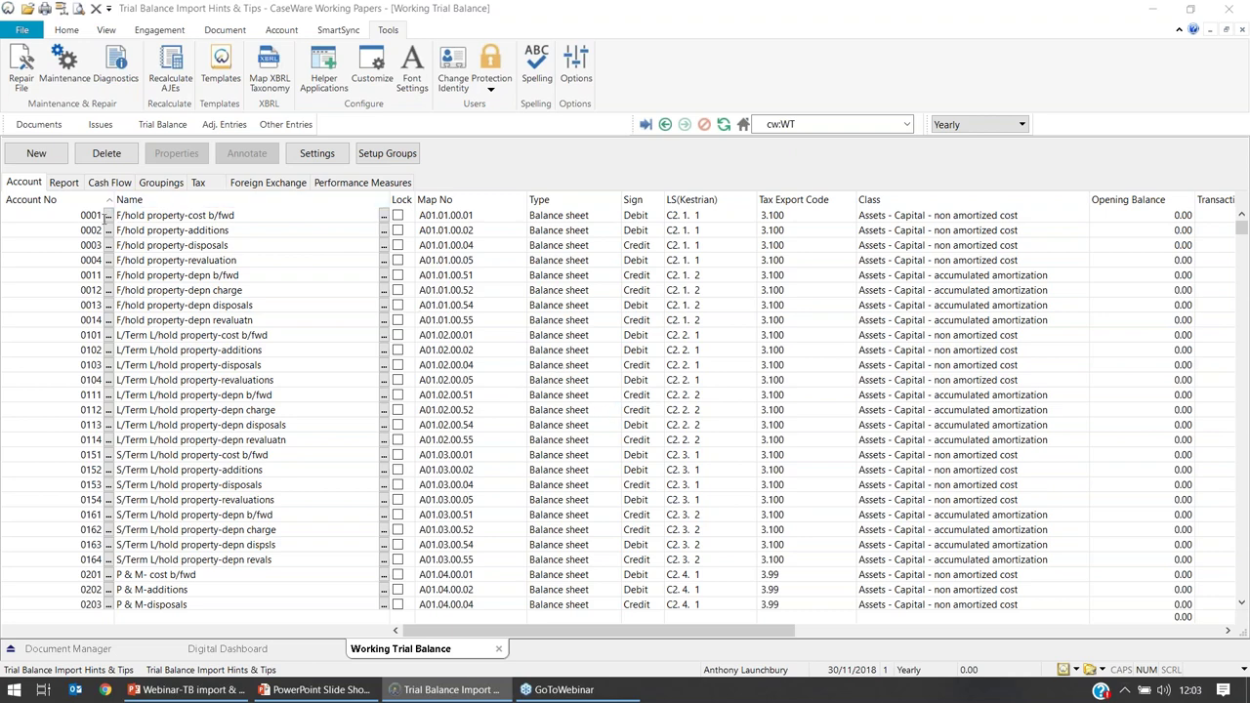
{"action": "mouse_move", "coordinate": [83, 215]}
{"action": "left_mouse_down"}
{"action": "mouse_move", "coordinate": [181, 261]}
{"action": "mouse_move", "coordinate": [181, 288]}
{"action": "left_mouse_up"}
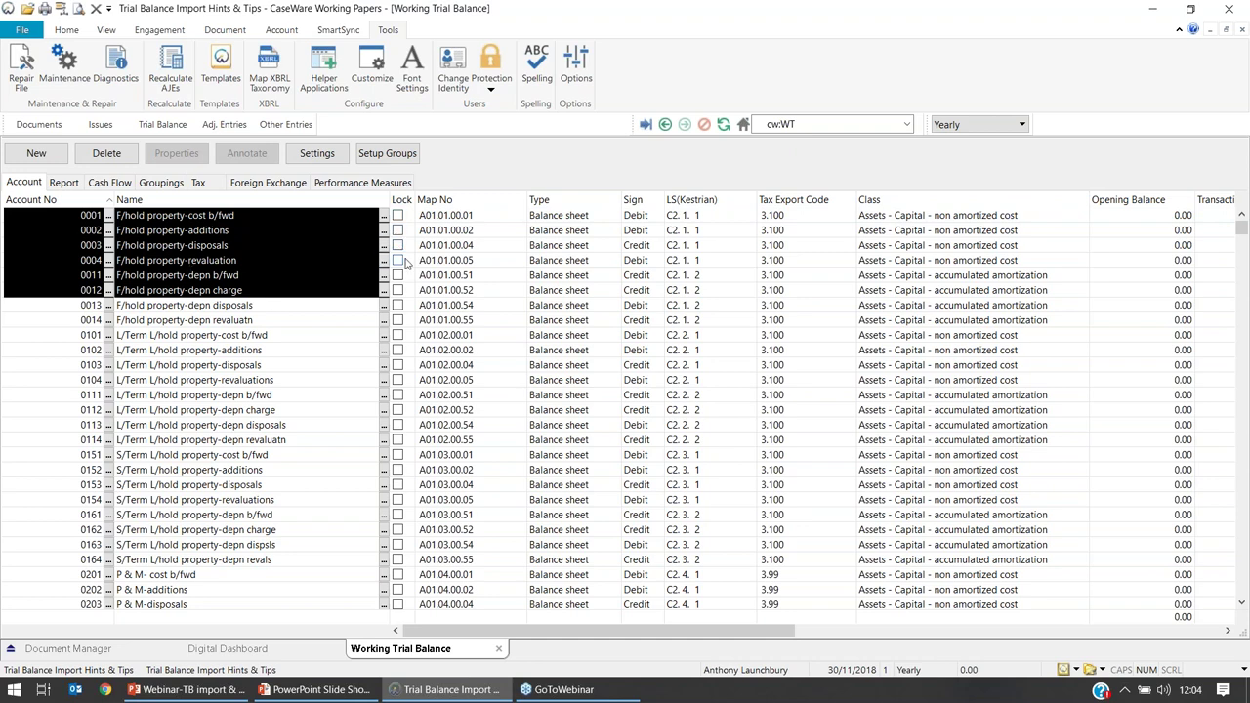
{"action": "mouse_move", "coordinate": [420, 215]}
{"action": "left_mouse_down"}
{"action": "mouse_move", "coordinate": [442, 216]}
{"action": "mouse_move", "coordinate": [472, 307]}
{"action": "left_mouse_up"}
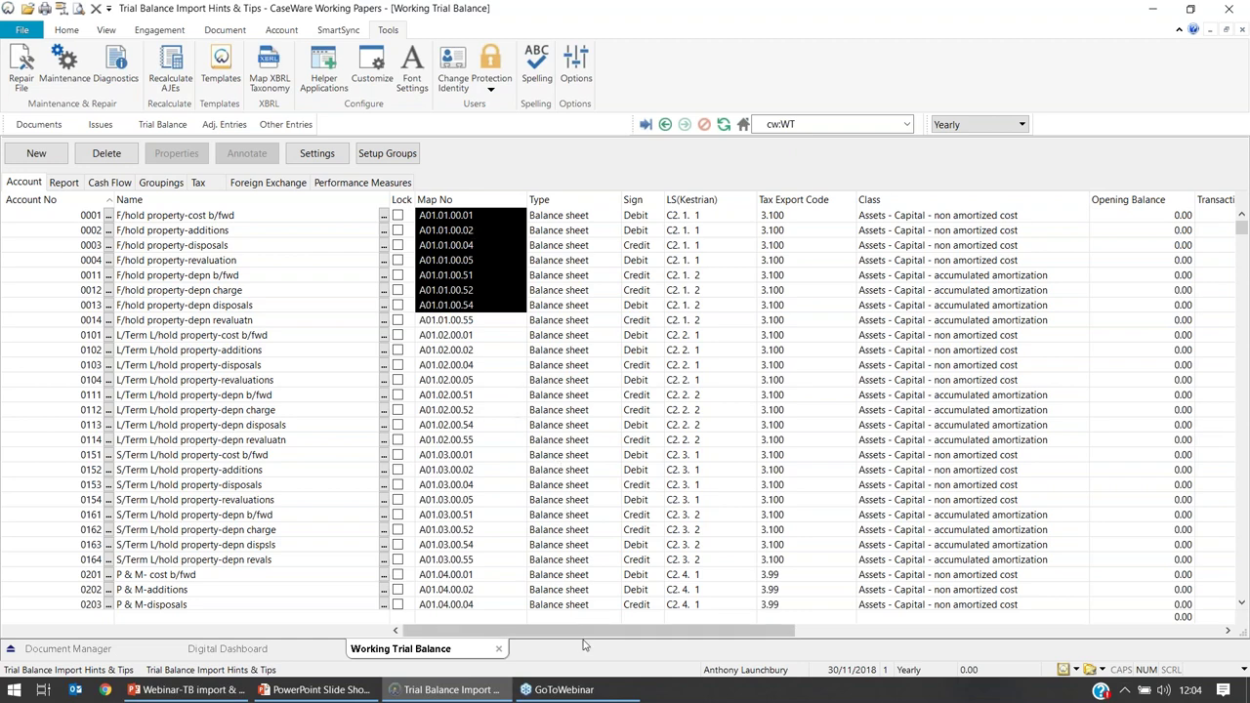
{"action": "left_click_drag", "start_coordinate": [576, 640], "coordinate": [899, 594]}
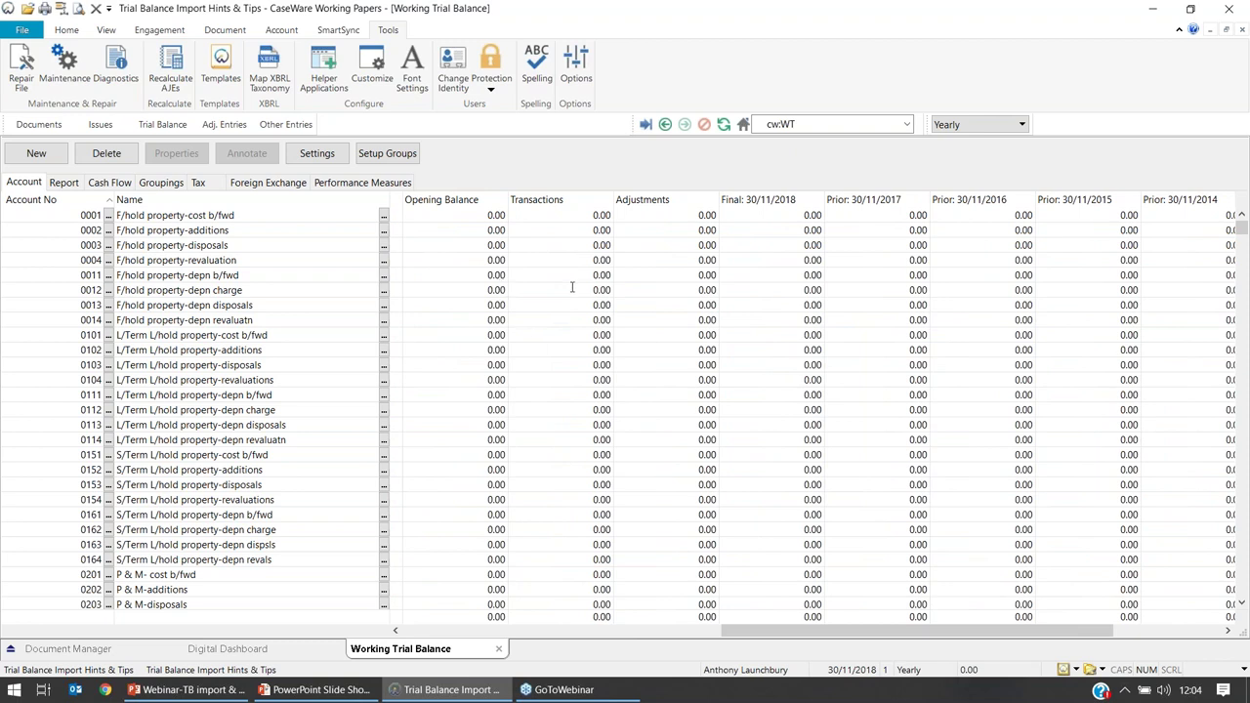
{"action": "left_click", "coordinate": [777, 215]}
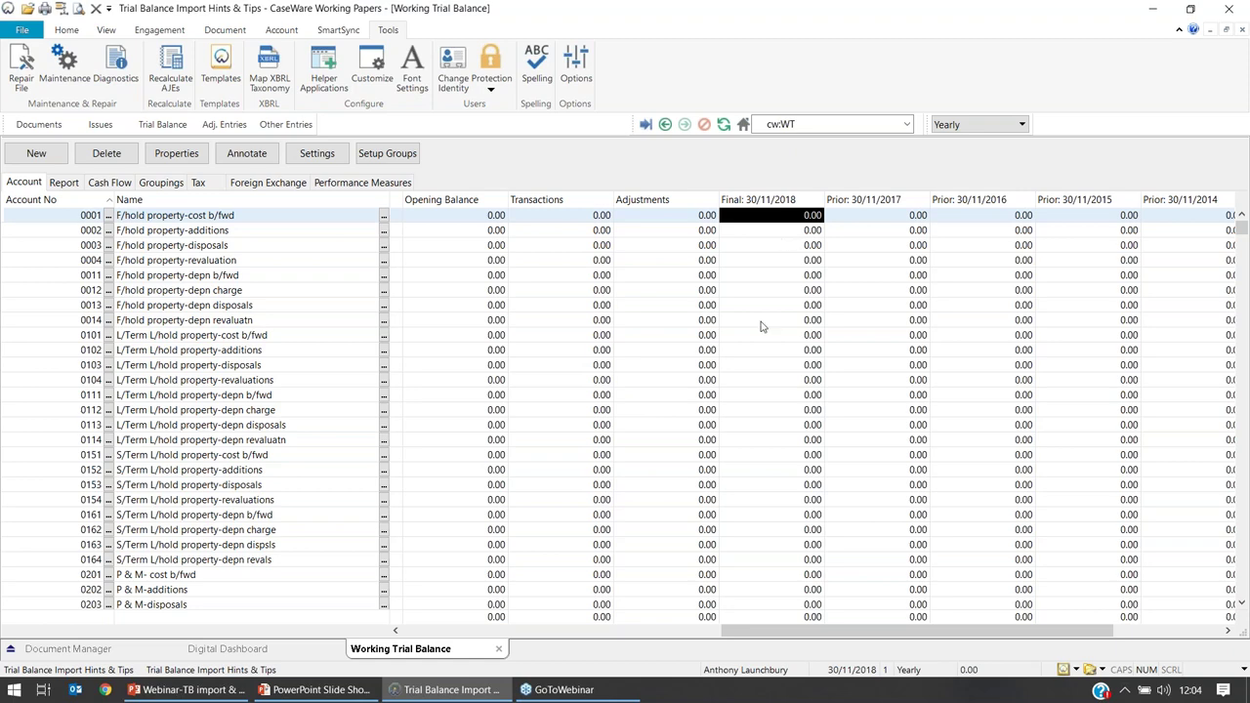
{"action": "left_click_drag", "start_coordinate": [743, 632], "coordinate": [408, 637]}
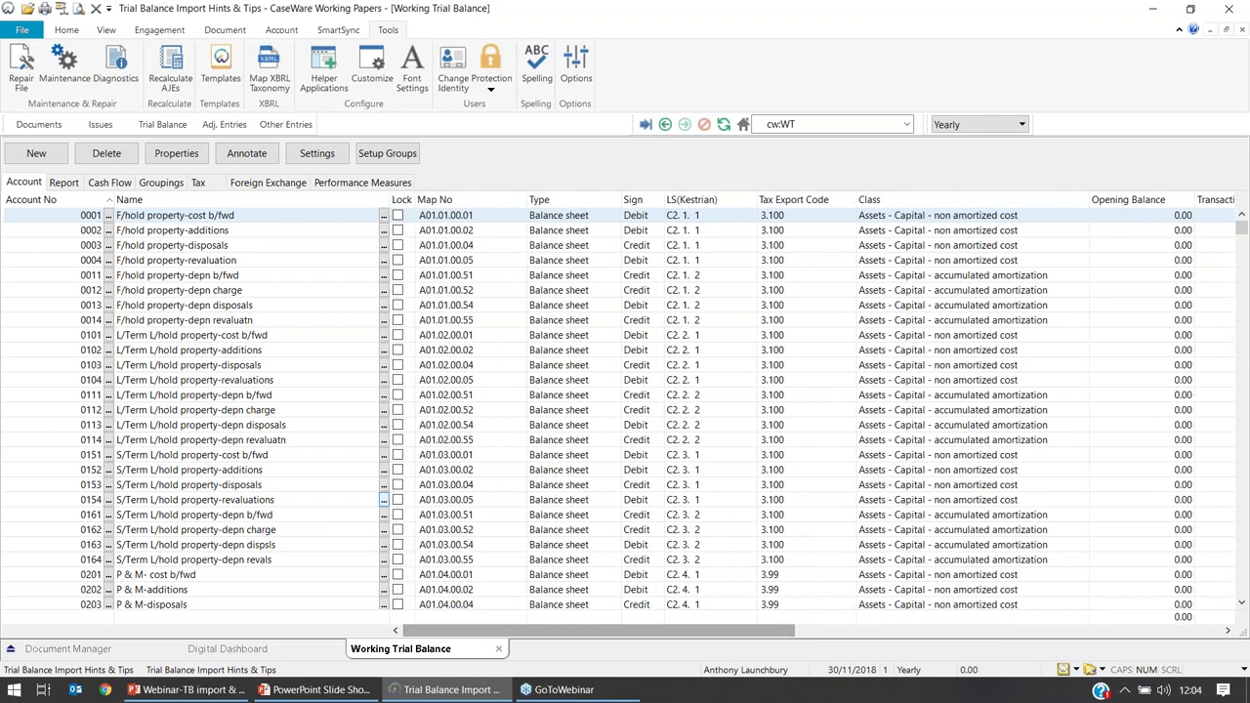
Narrow the Account No, Name and Map No columns and hide the Sign column
{"action": "left_click_drag", "start_coordinate": [119, 202], "coordinate": [68, 201]}
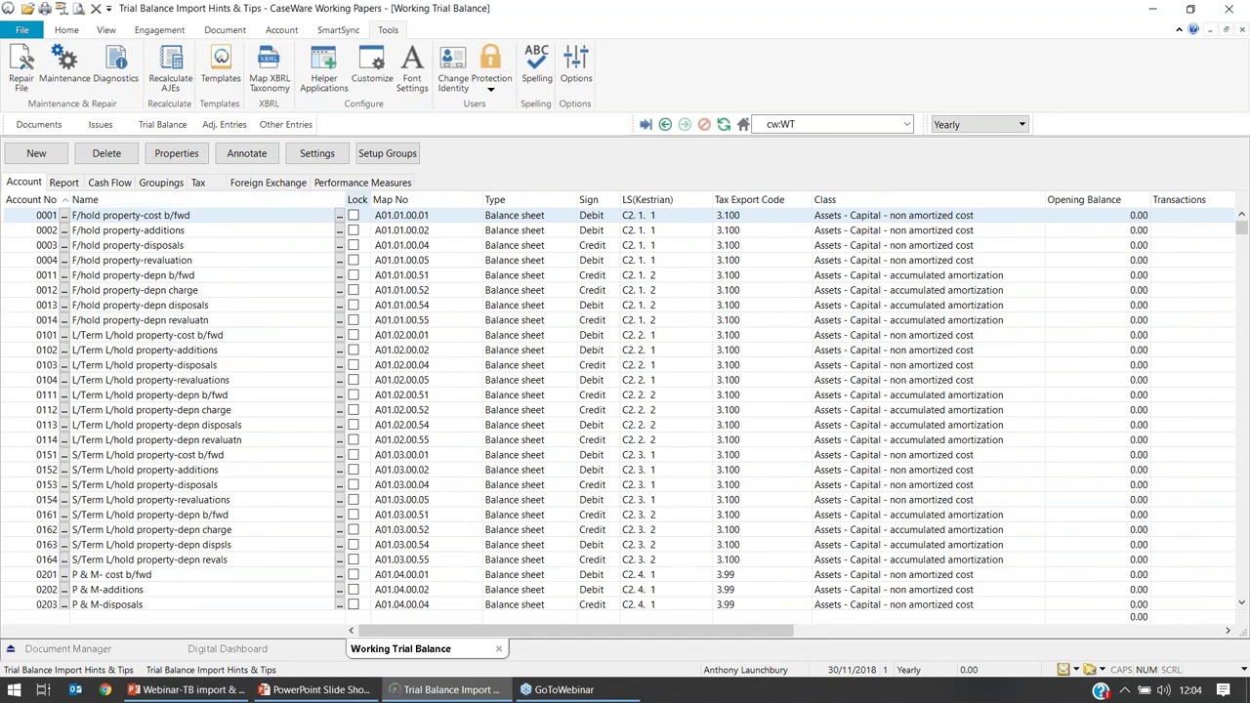
{"action": "left_click_drag", "start_coordinate": [344, 203], "coordinate": [296, 208]}
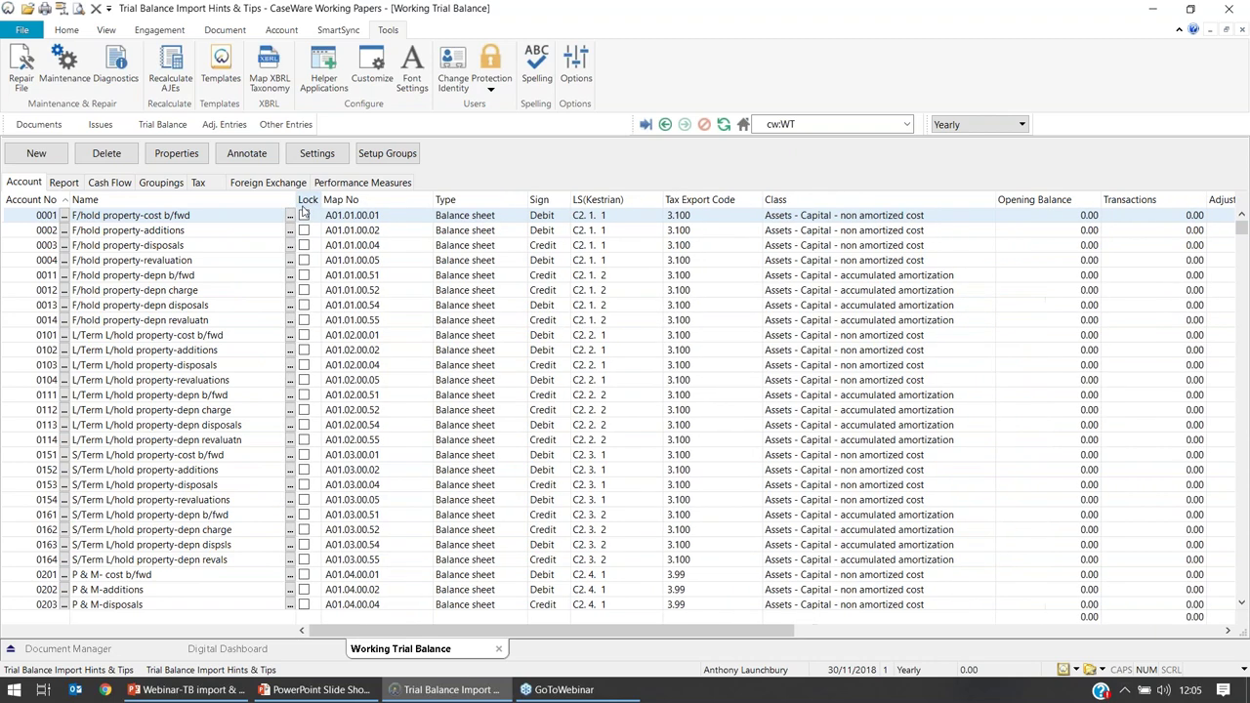
{"action": "left_click_drag", "start_coordinate": [436, 200], "coordinate": [410, 200]}
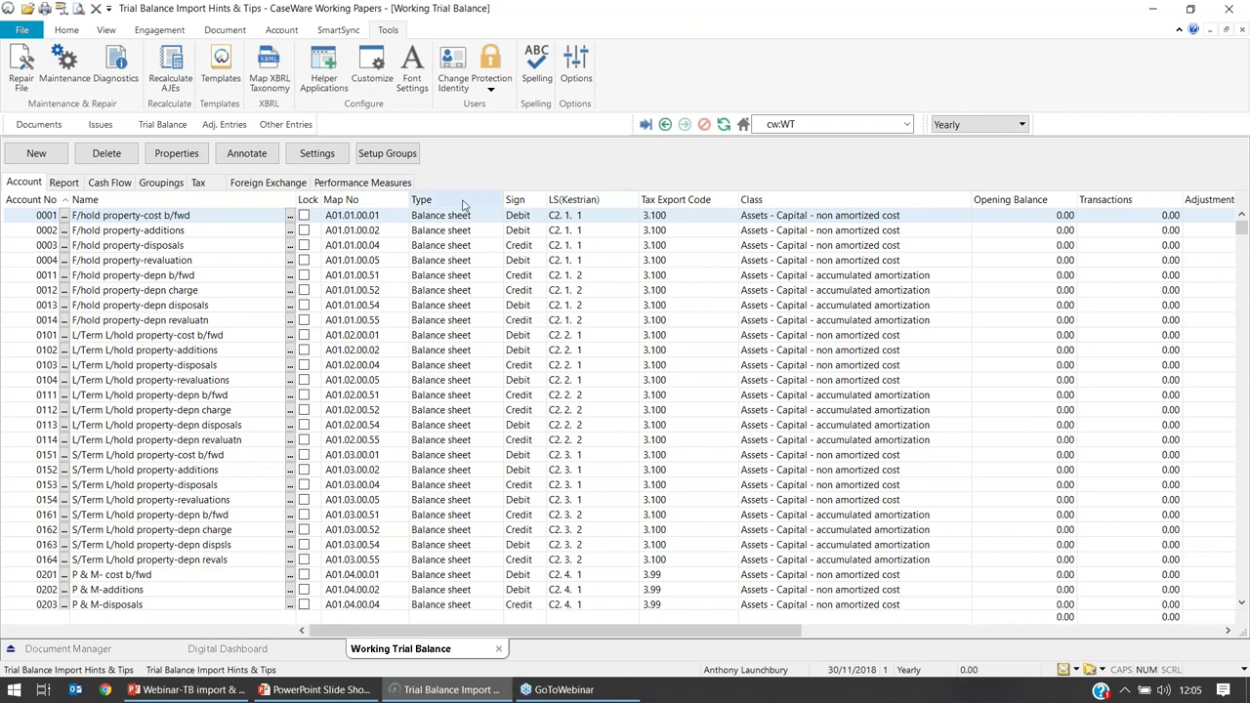
{"action": "right_click", "coordinate": [526, 208]}
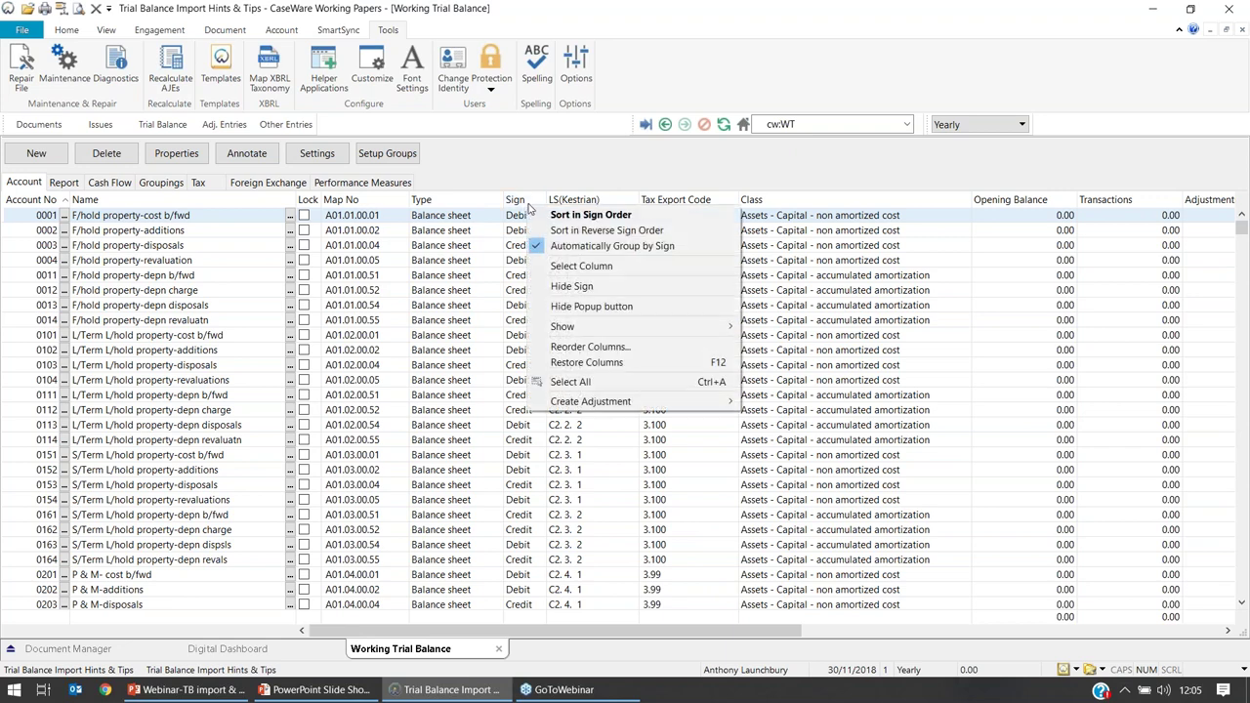
{"action": "left_click", "coordinate": [569, 286]}
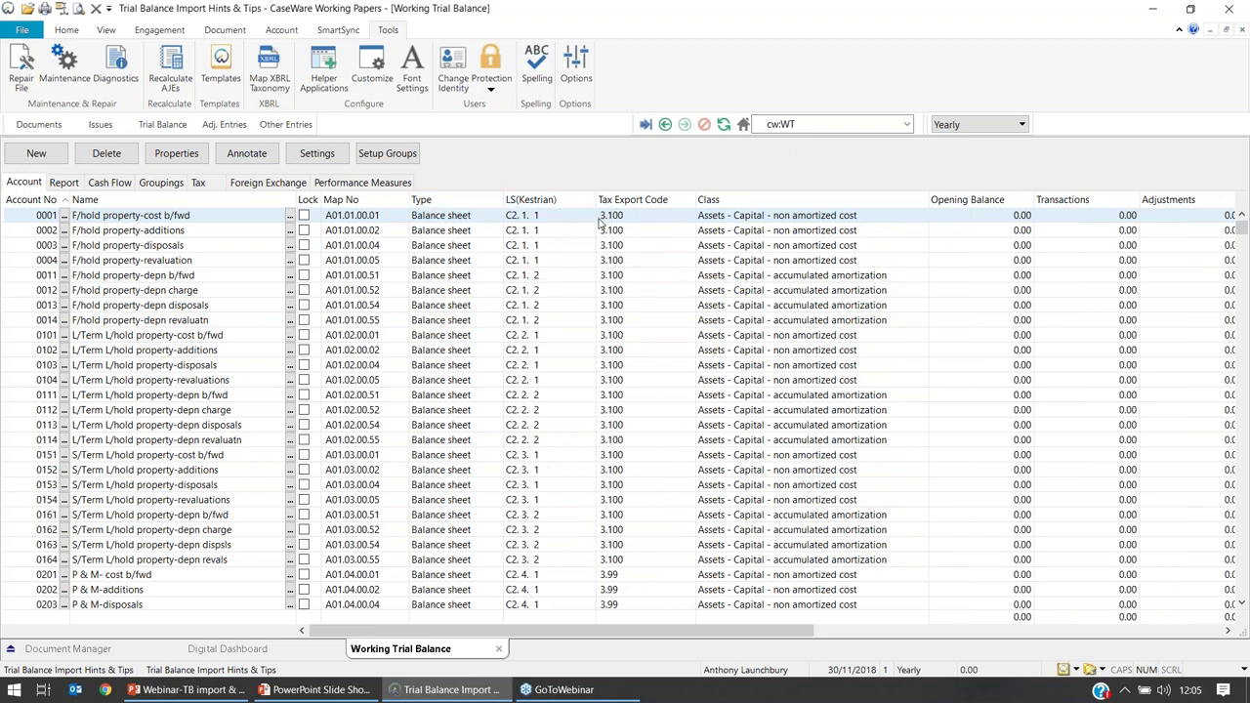
Open the column reordering settings for the trial balance and move Lock to the hidden columns
{"action": "left_click", "coordinate": [109, 29]}
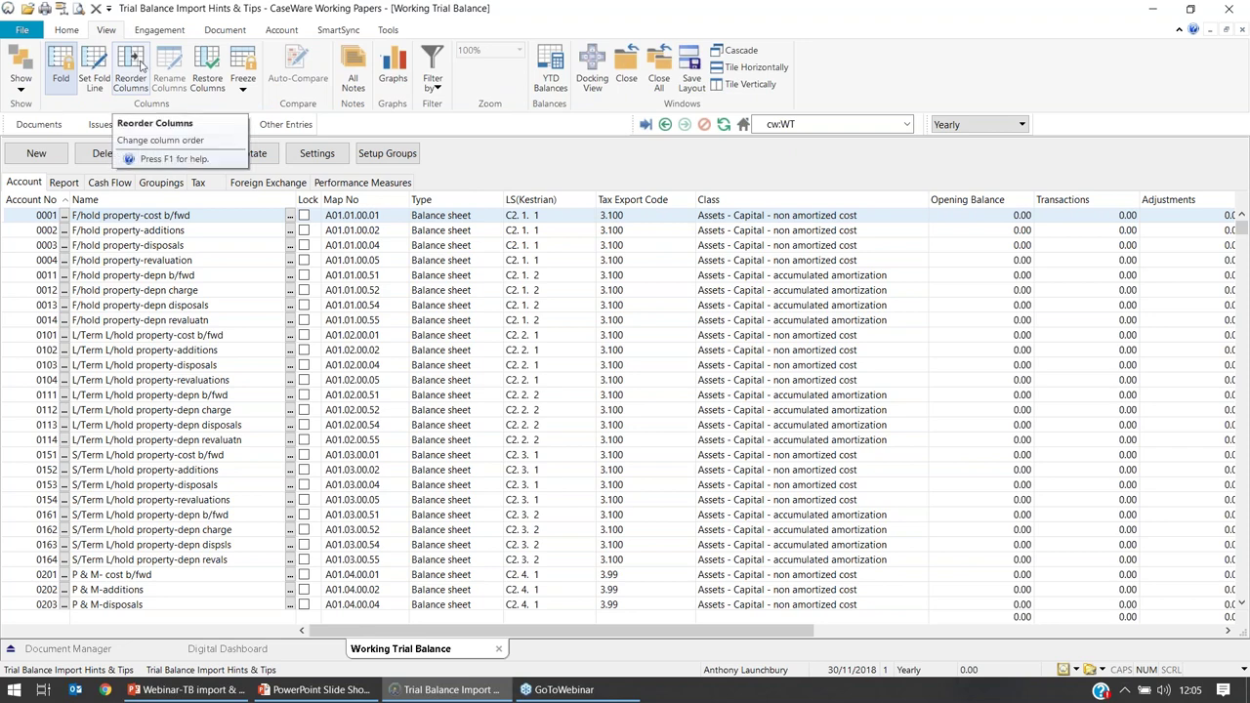
{"action": "left_click", "coordinate": [132, 70]}
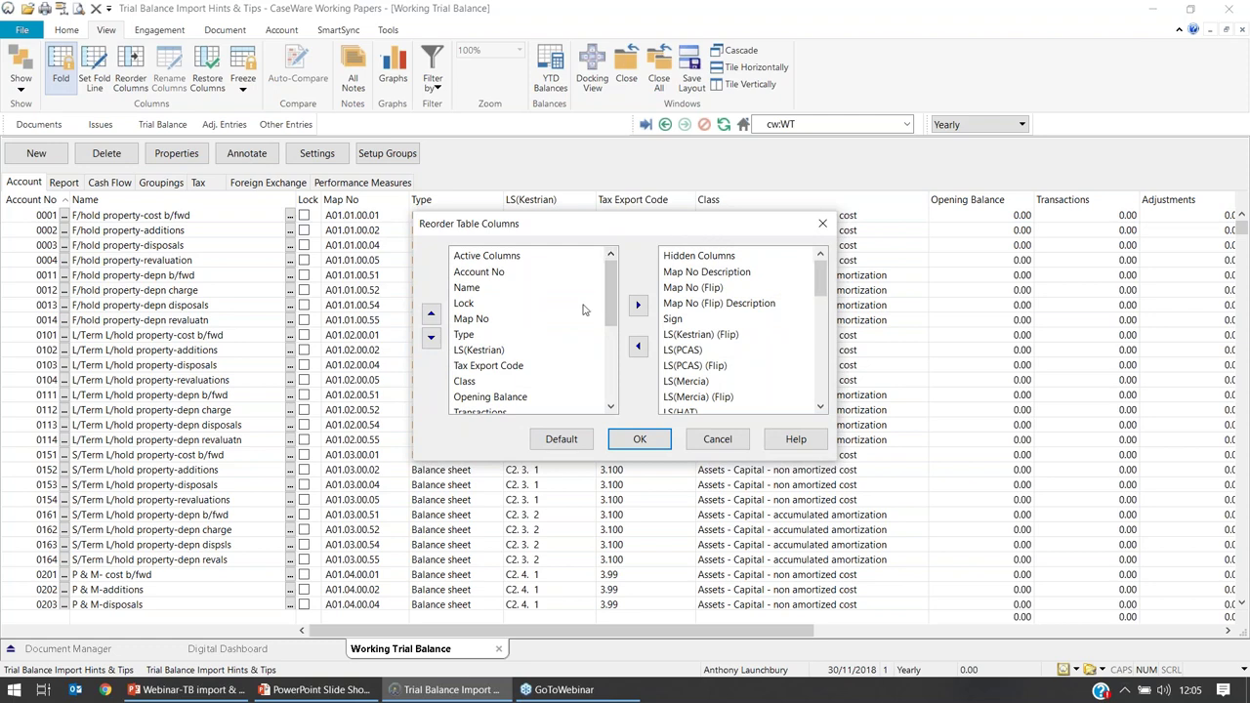
{"action": "left_click", "coordinate": [492, 305]}
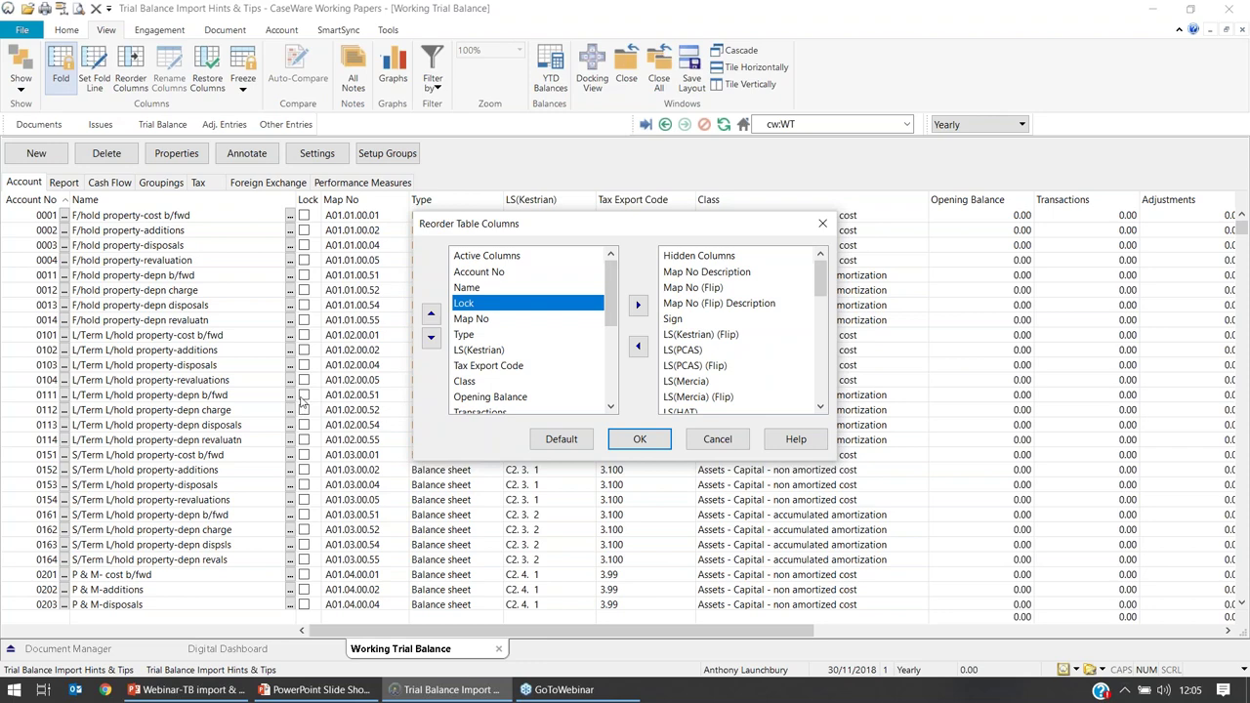
{"action": "left_click", "coordinate": [638, 306]}
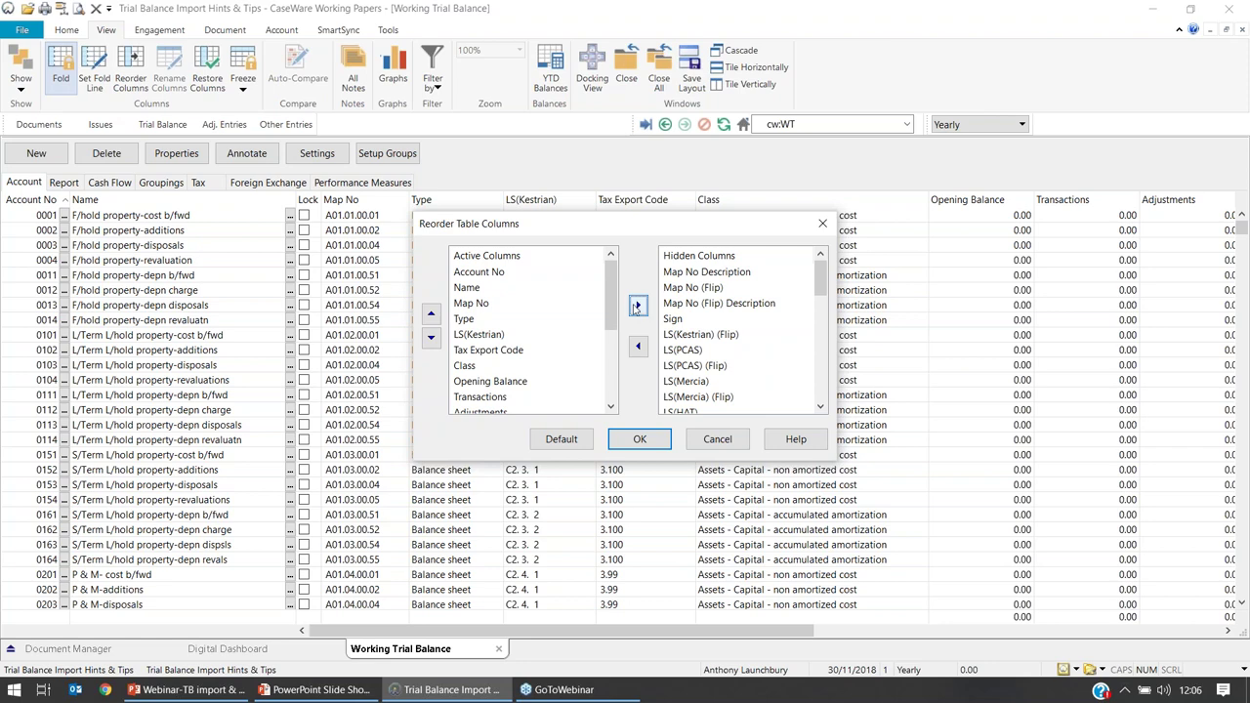
Move Type, LS(Kestrian), Tax Export Code and Class to the hidden columns and apply the new column layout
{"action": "left_click_drag", "start_coordinate": [505, 223], "coordinate": [864, 249]}
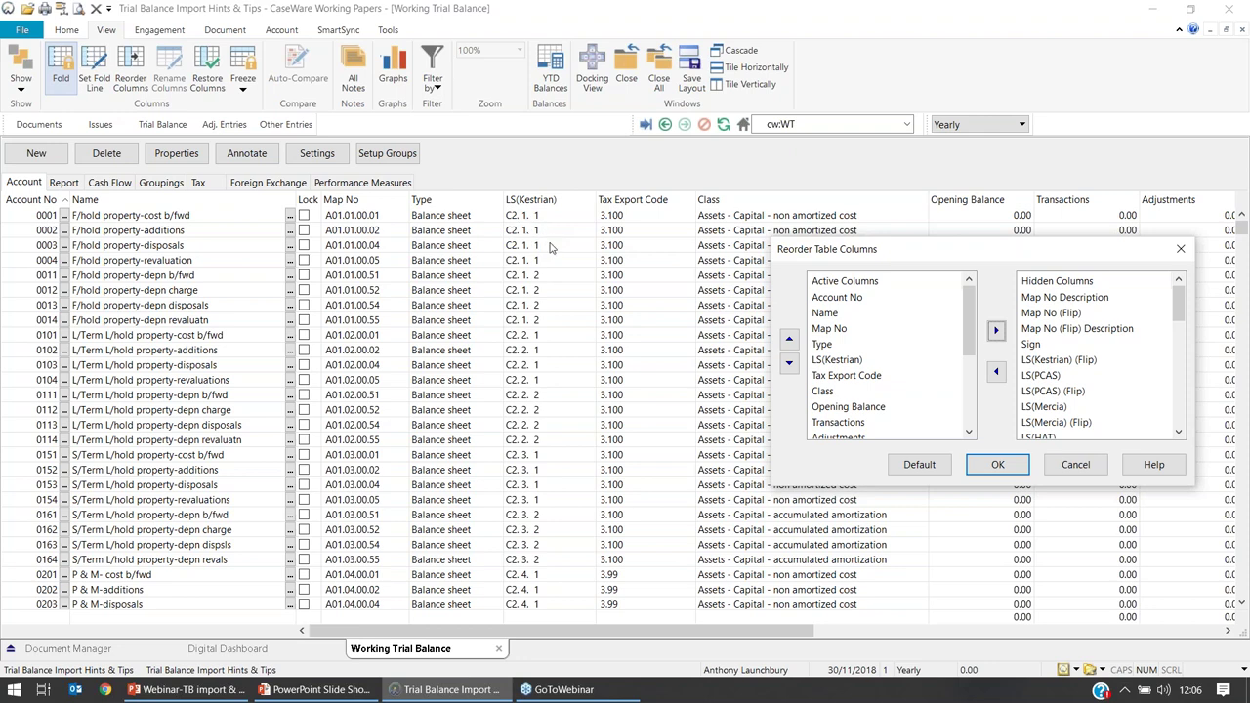
{"action": "left_click", "coordinate": [842, 347]}
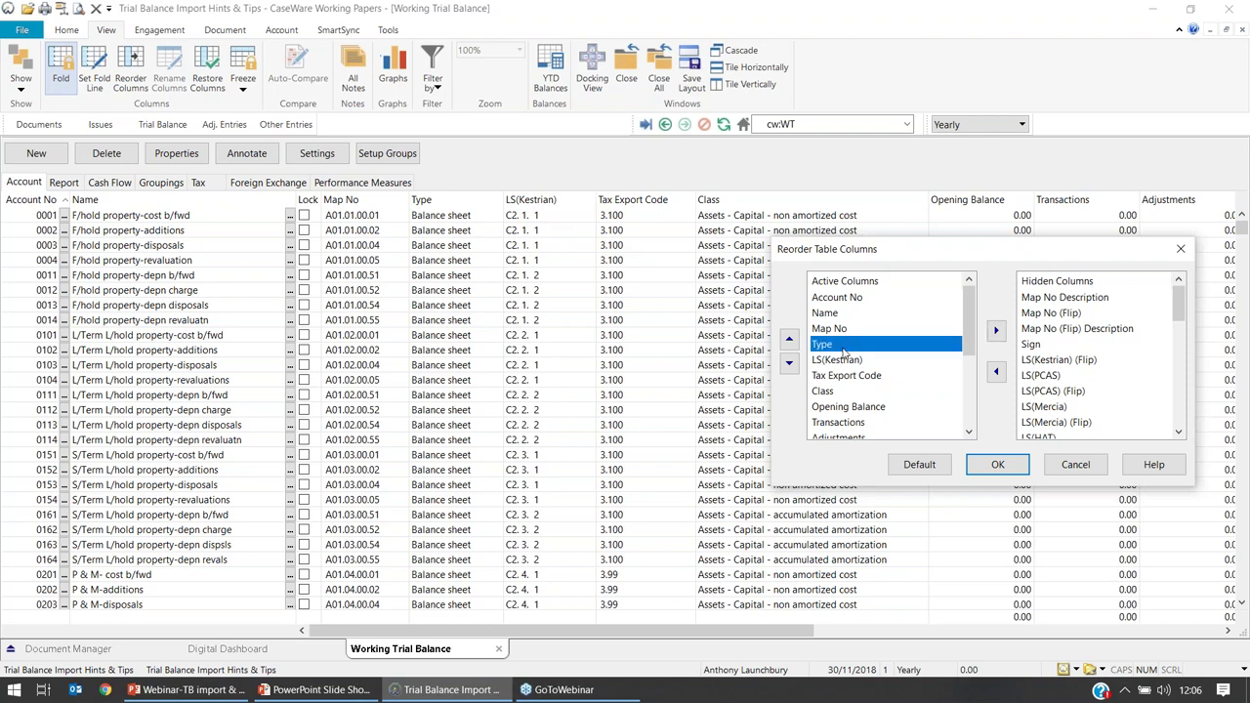
{"action": "left_click", "coordinate": [836, 393], "text": "shift"}
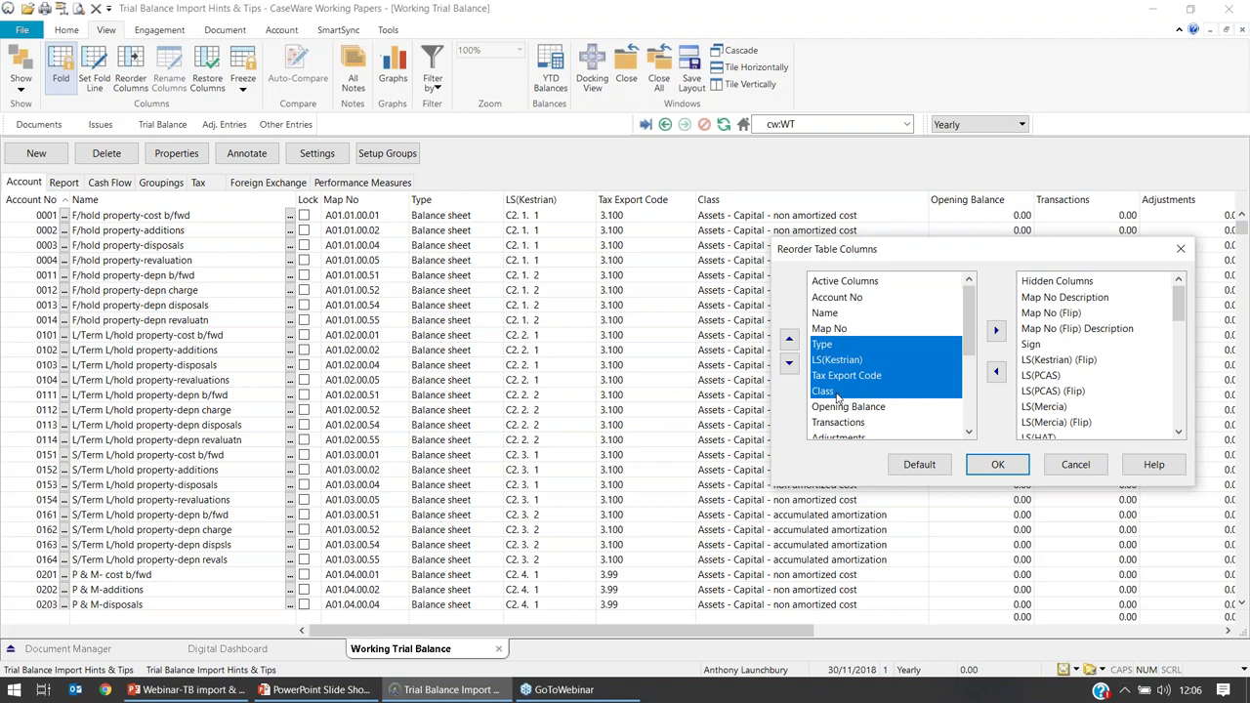
{"action": "left_click", "coordinate": [997, 332]}
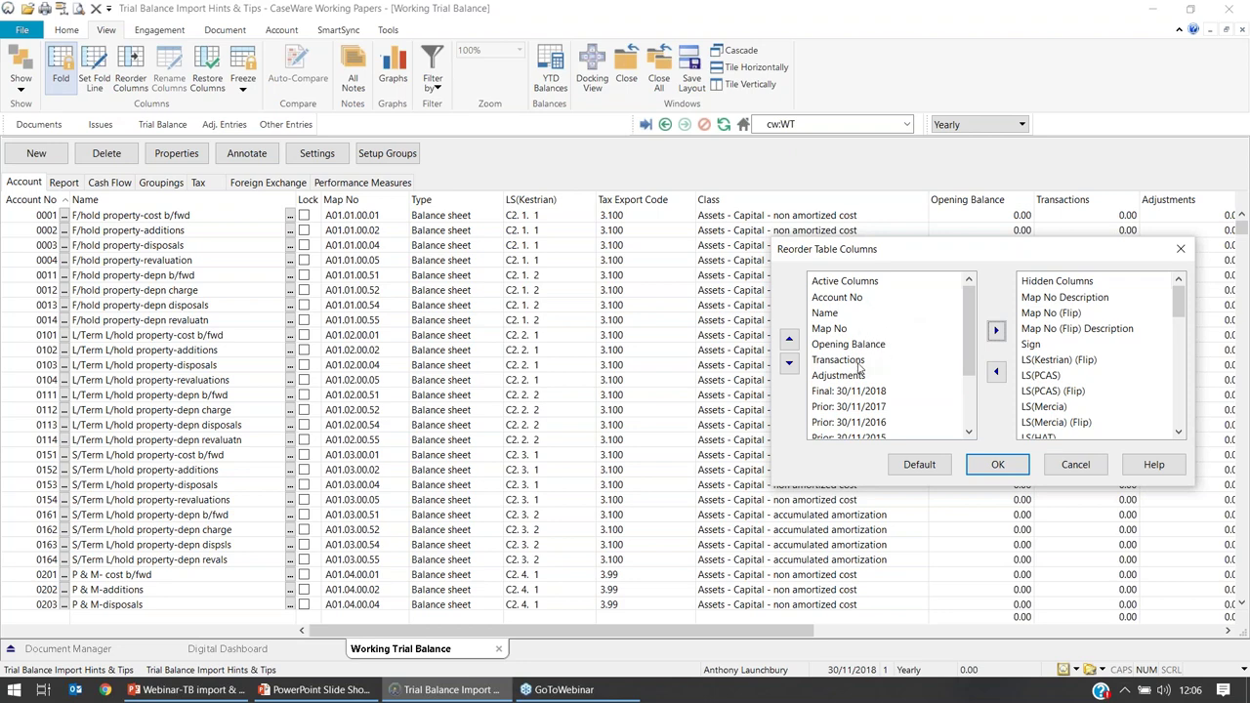
{"action": "scroll", "coordinate": [863, 398], "scroll_direction": "down", "scroll_amount": 1}
{"action": "scroll", "coordinate": [864, 398], "scroll_direction": "down", "scroll_amount": 1}
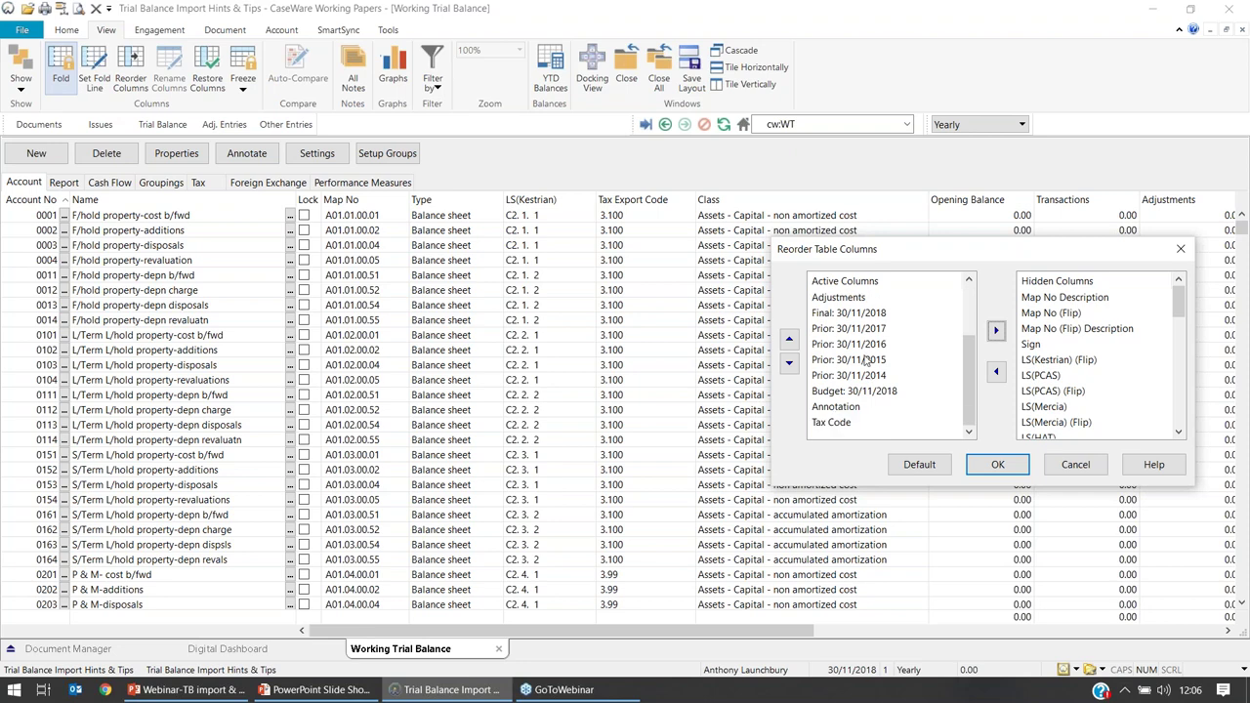
{"action": "scroll", "coordinate": [868, 361], "scroll_direction": "up", "scroll_amount": 2}
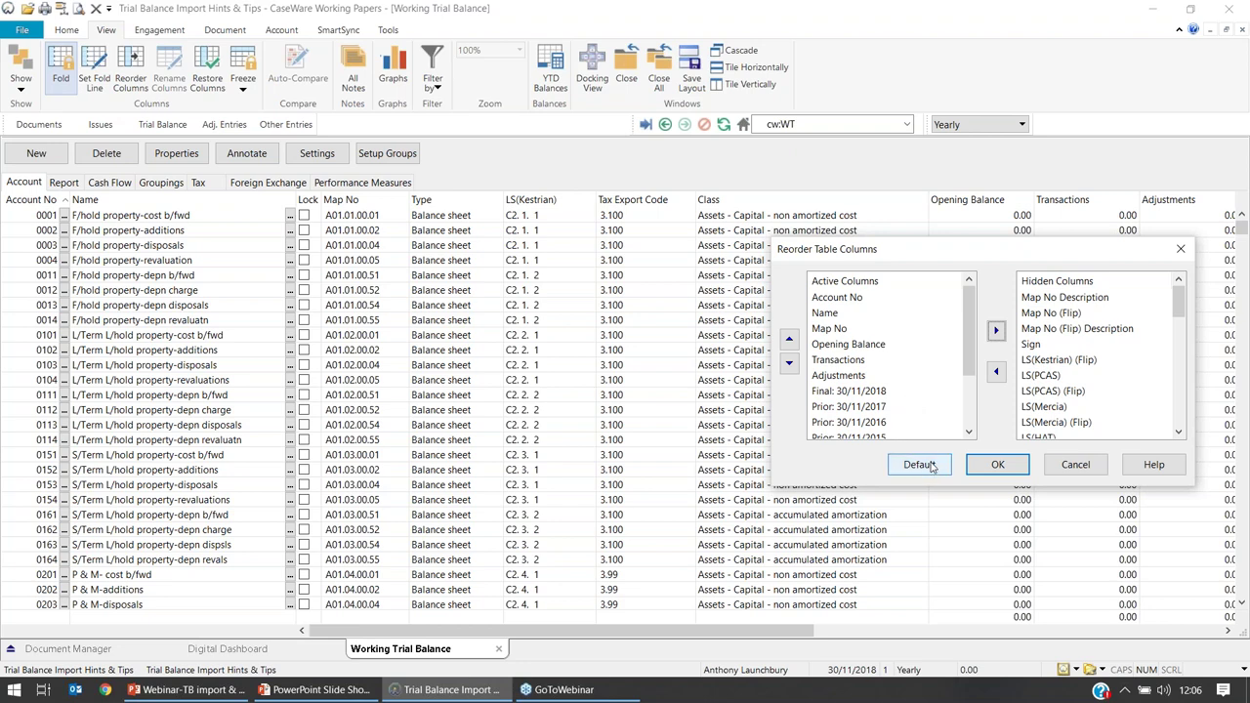
{"action": "left_click", "coordinate": [997, 466]}
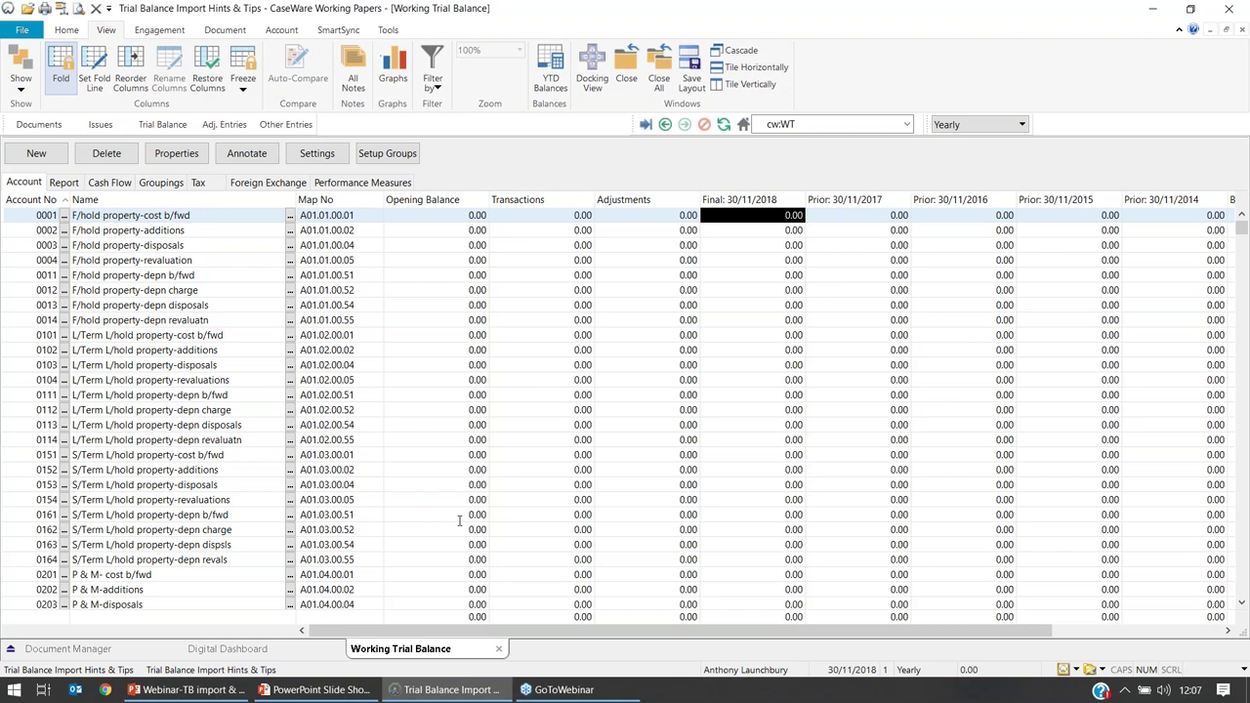
Enter an opening balance of 1,500,000 for account 0001, F/hold property-cost b/fwd
{"action": "left_click", "coordinate": [449, 218]}
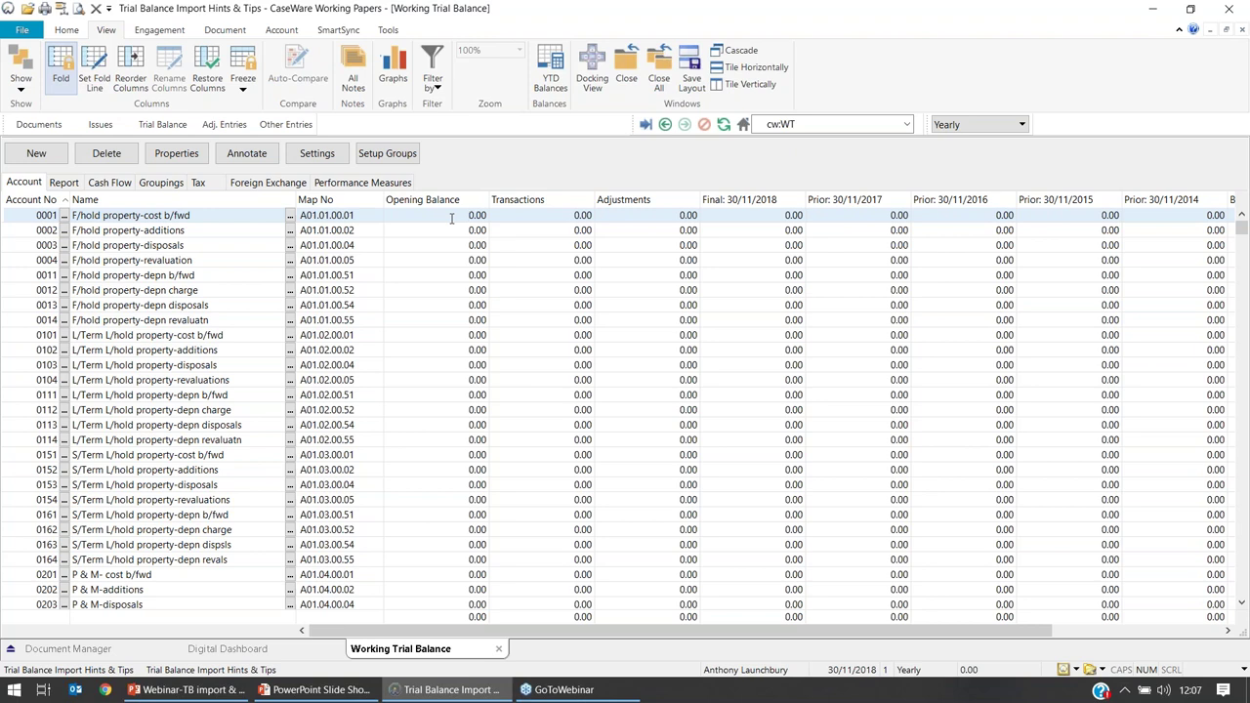
{"action": "type", "text": "15"}
{"action": "key", "text": "Return"}
{"action": "type", "text": "0000"}
{"action": "key", "text": "Tab"}
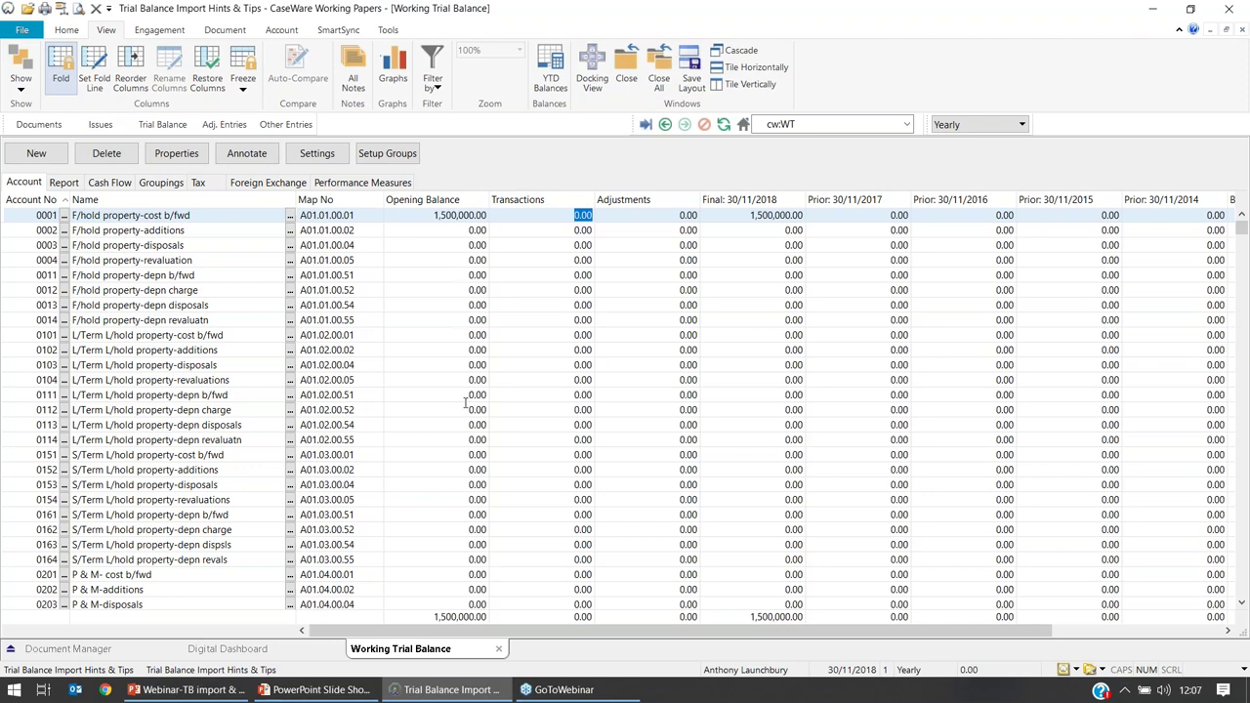
Try to close the program while the trial balance is out of balance, and cancel closing at the warning
{"action": "scroll", "coordinate": [458, 354], "scroll_direction": "down", "scroll_amount": 3}
{"action": "scroll", "coordinate": [455, 366], "scroll_direction": "up", "scroll_amount": 3}
{"action": "left_click", "coordinate": [1229, 9]}
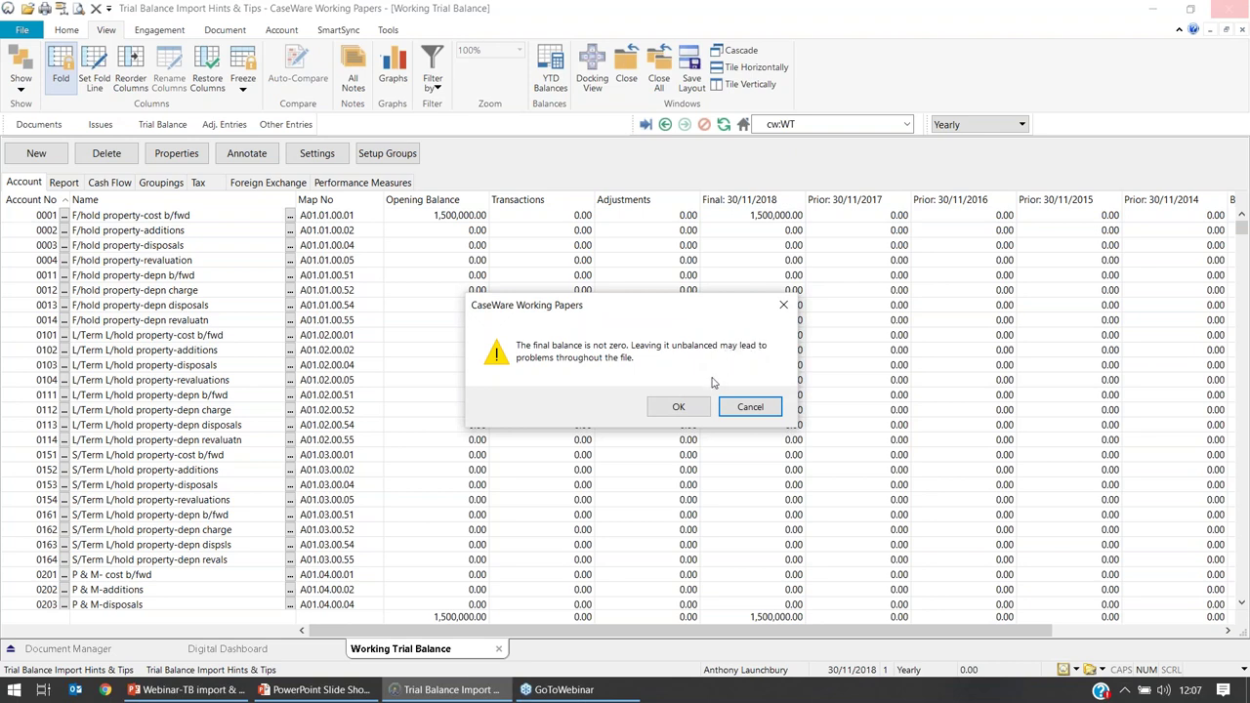
{"action": "left_click", "coordinate": [740, 414]}
Clear the opening balance of account 0001
{"action": "left_click_drag", "start_coordinate": [435, 216], "coordinate": [487, 209]}
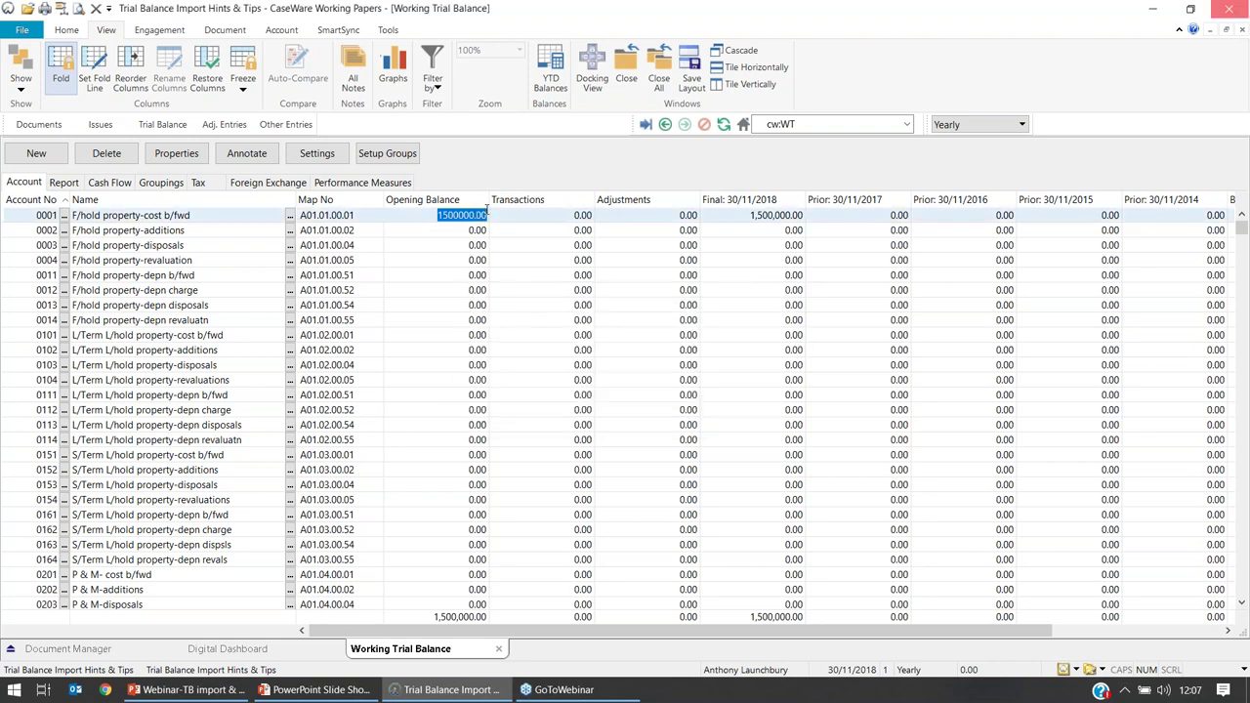
{"action": "key", "text": "Delete"}
{"action": "left_click", "coordinate": [531, 246]}
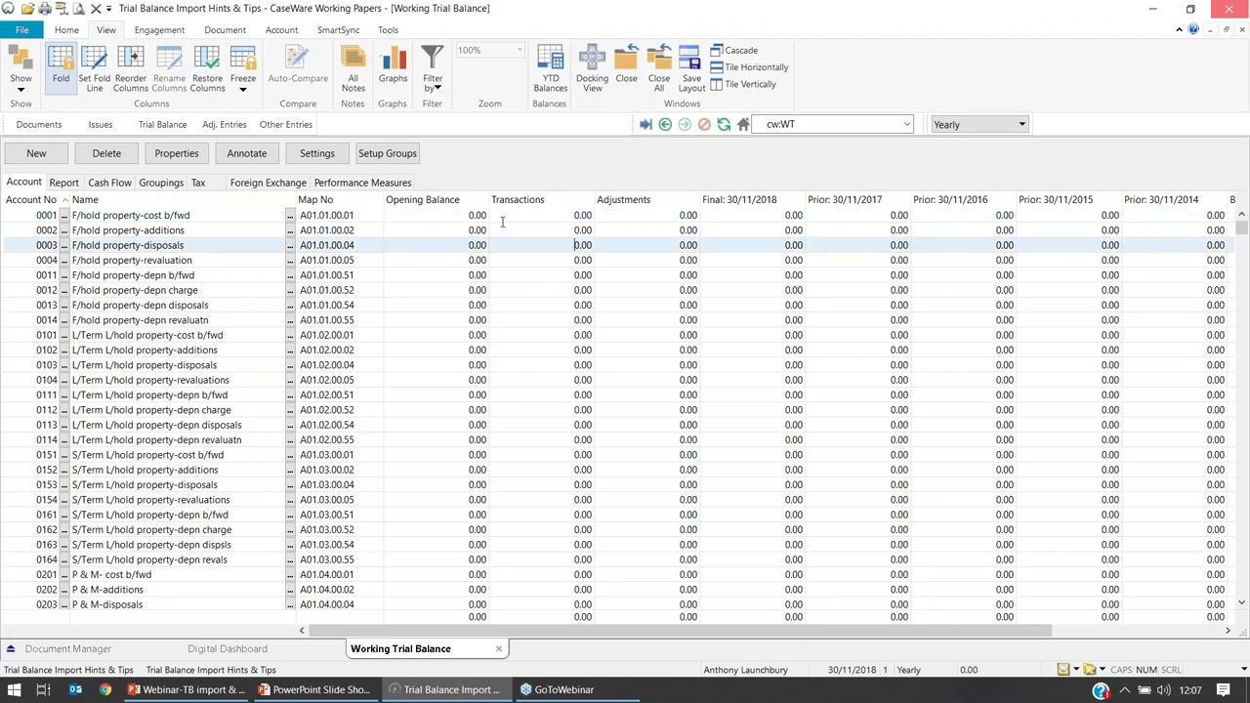
View the General journal in Other Entries, and return to the working trial balance to examine the Adjustments column
{"action": "left_click", "coordinate": [285, 125]}
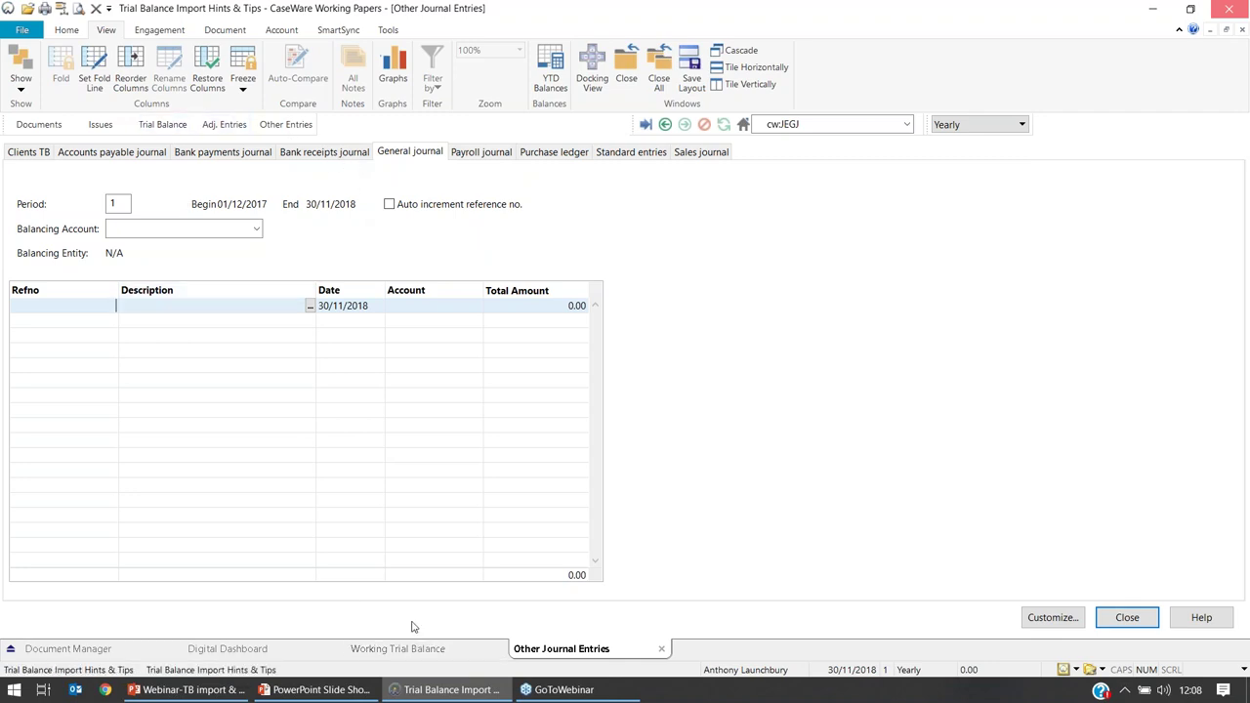
{"action": "left_click", "coordinate": [399, 653]}
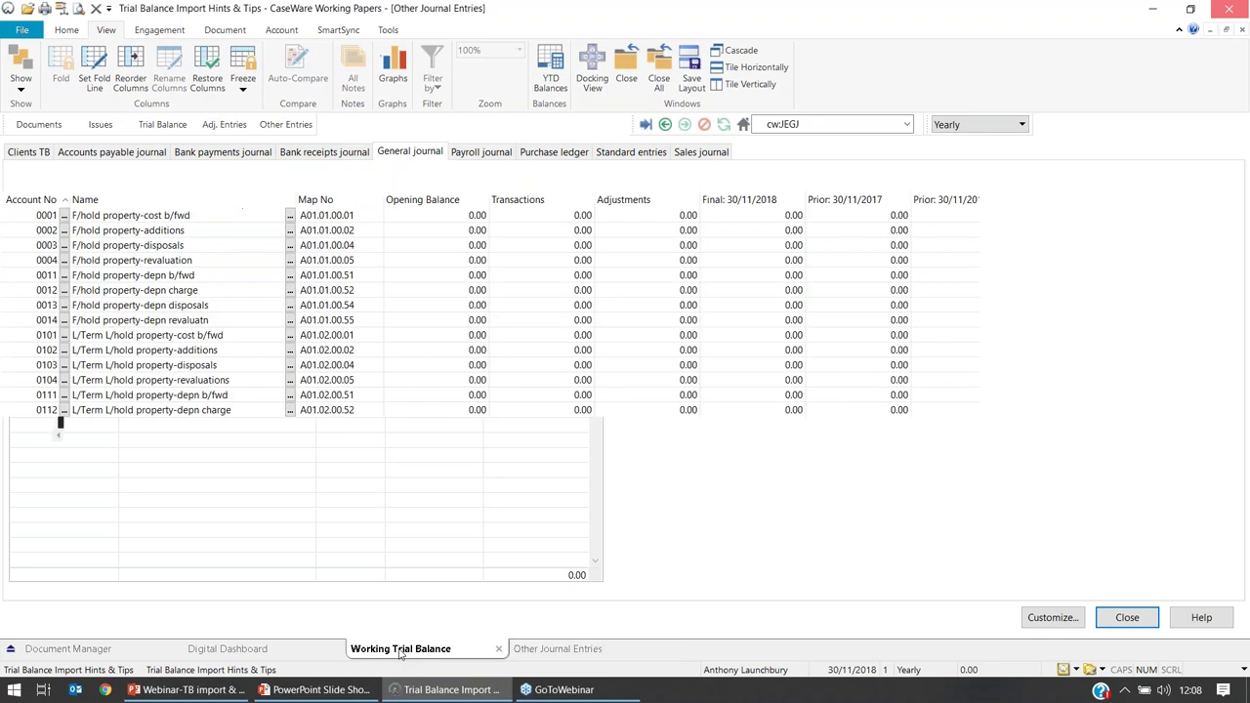
{"action": "left_click", "coordinate": [674, 293]}
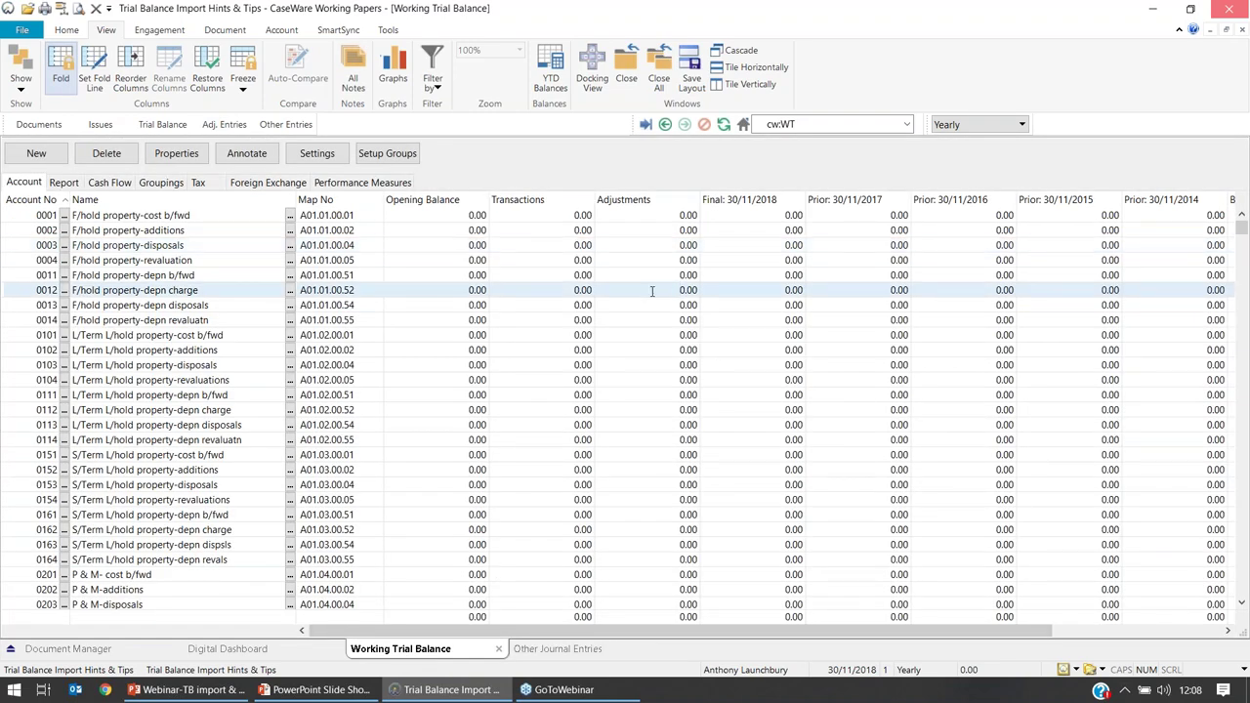
{"action": "left_click", "coordinate": [641, 226]}
{"action": "left_click", "coordinate": [643, 214]}
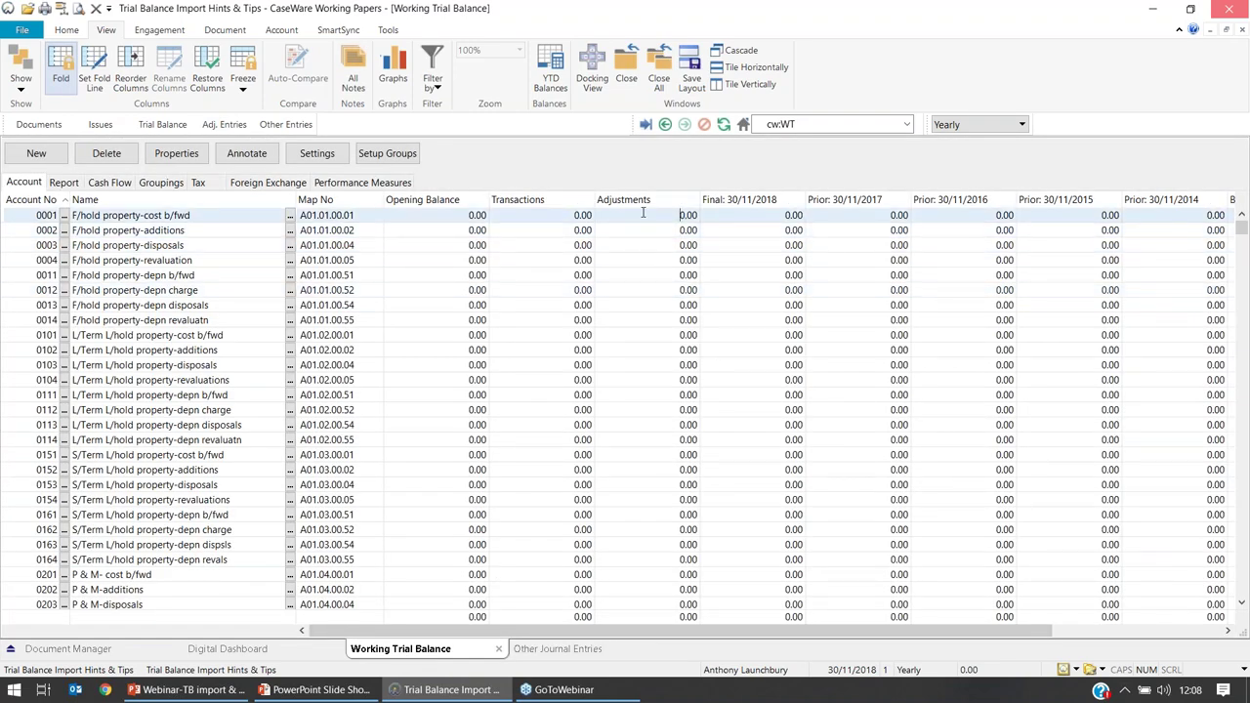
{"action": "left_click_drag", "start_coordinate": [684, 440], "coordinate": [684, 229]}
{"action": "left_click", "coordinate": [441, 425]}
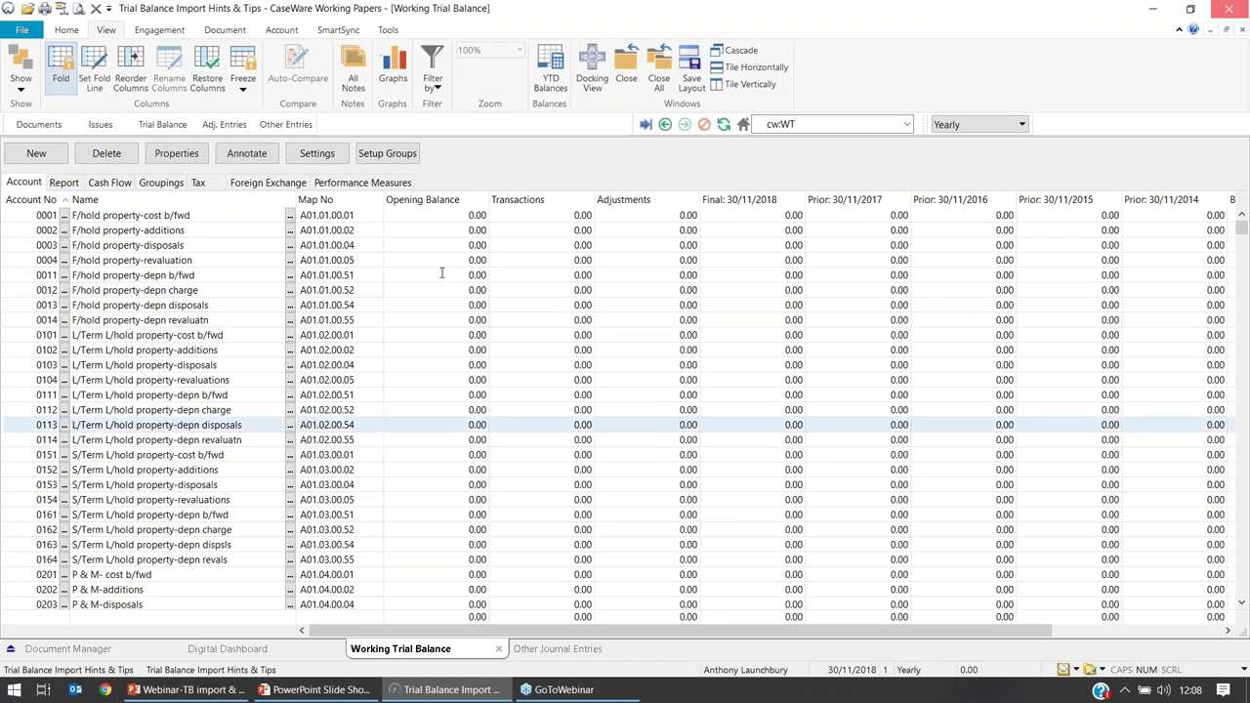
Create a new blank adjusting journal entry and return to the working trial balance
{"action": "left_click", "coordinate": [227, 127]}
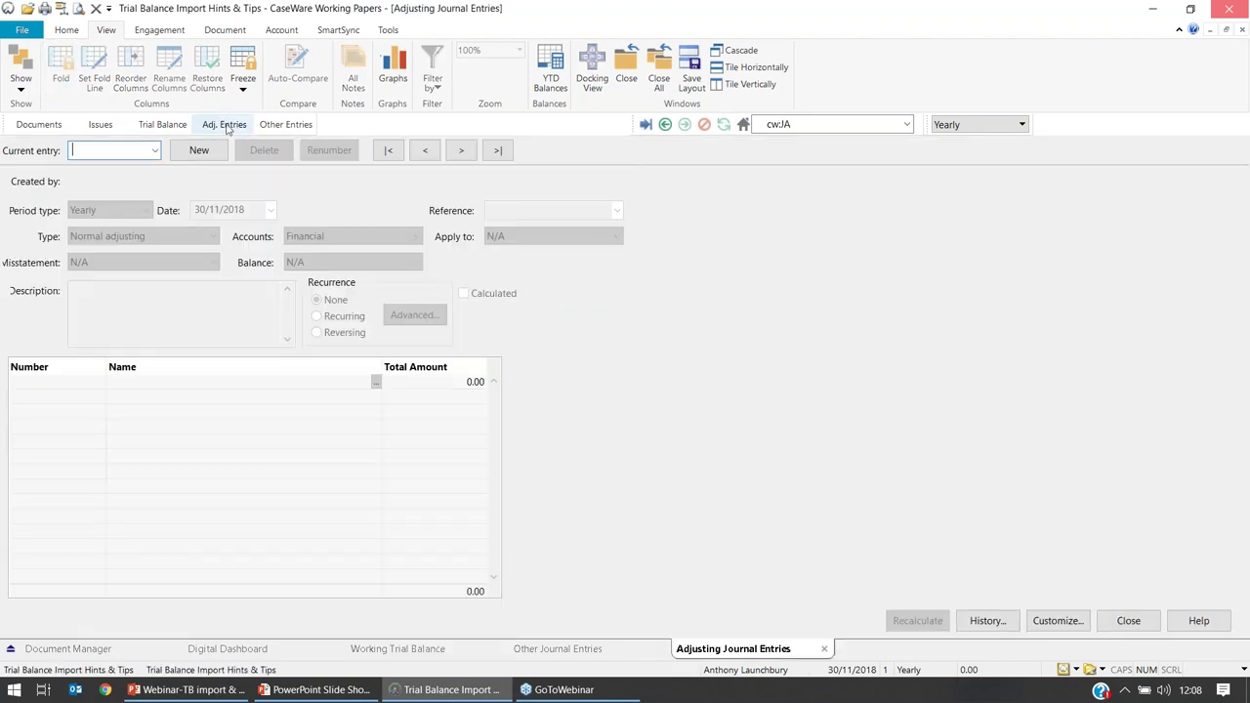
{"action": "left_click", "coordinate": [191, 153]}
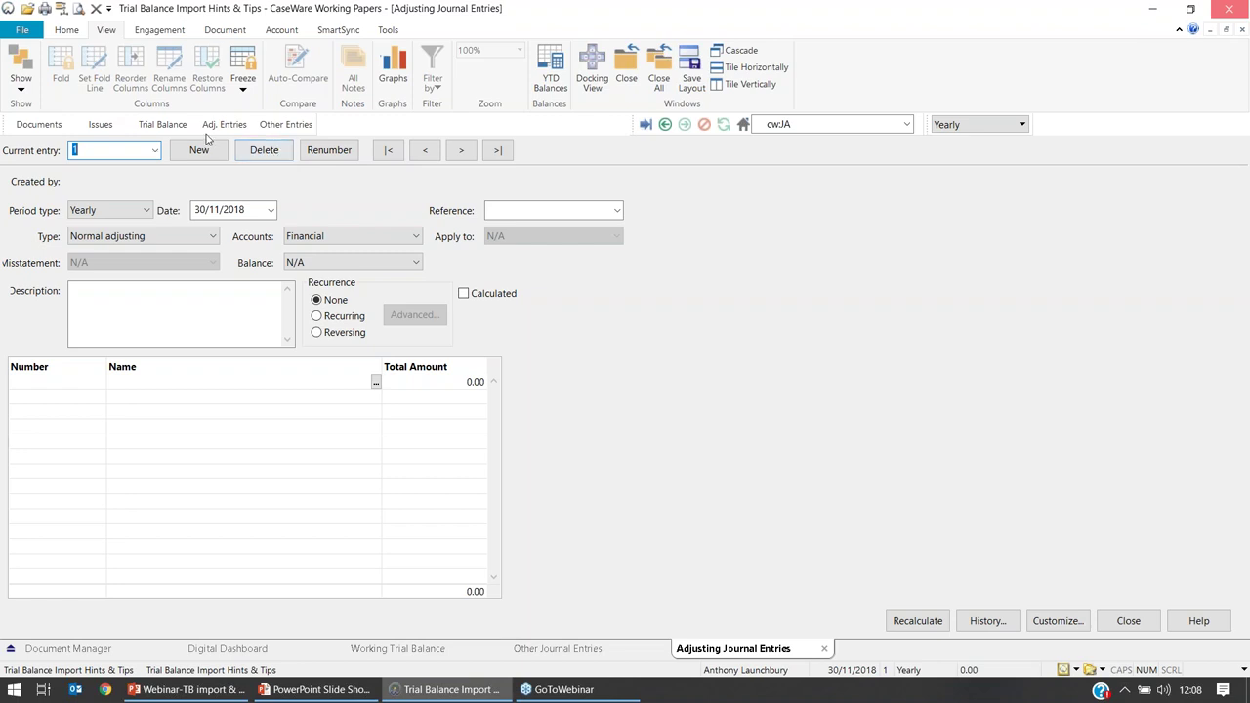
{"action": "left_click", "coordinate": [162, 125]}
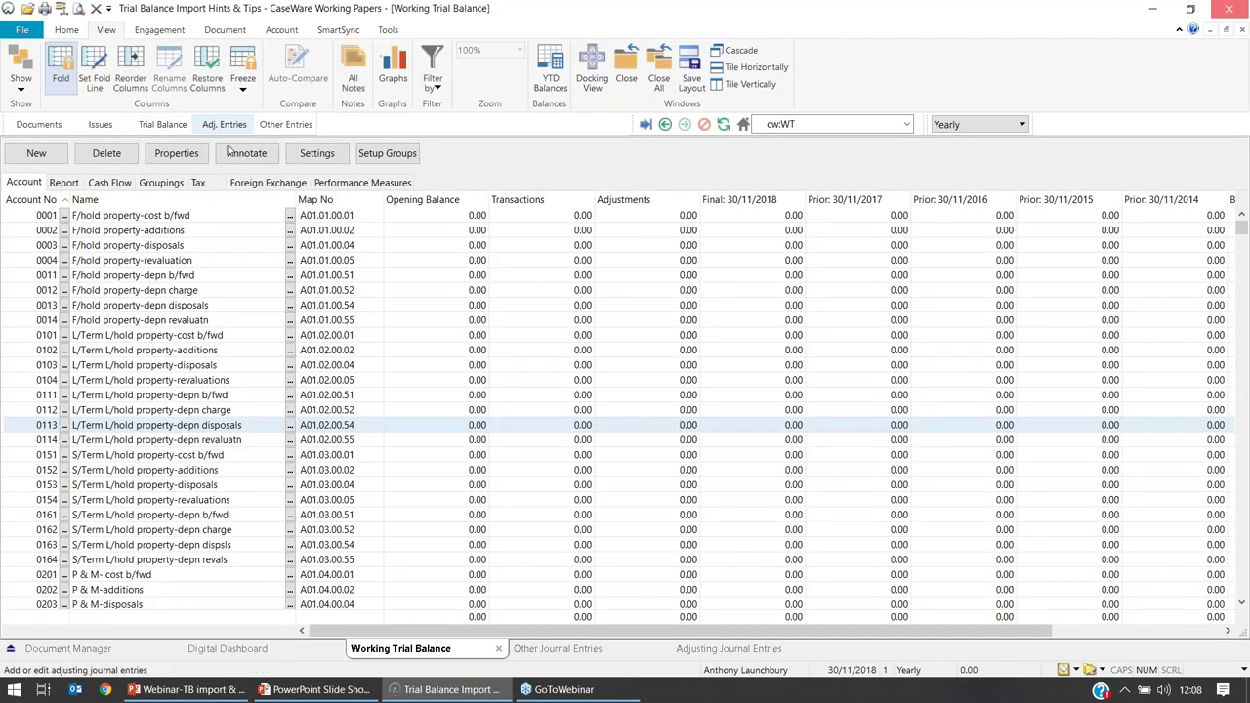
Examine the final and prior-year balance columns for the accounts in the working trial balance
{"action": "left_click", "coordinate": [432, 216]}
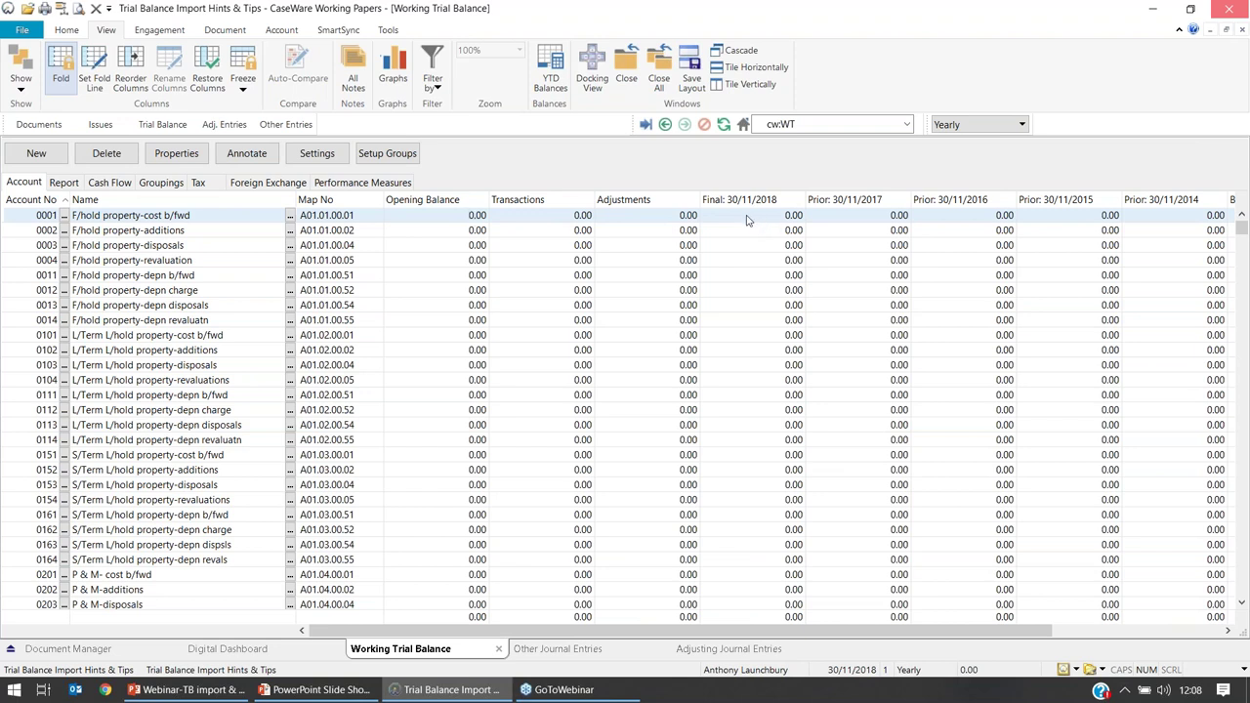
{"action": "left_click", "coordinate": [868, 233]}
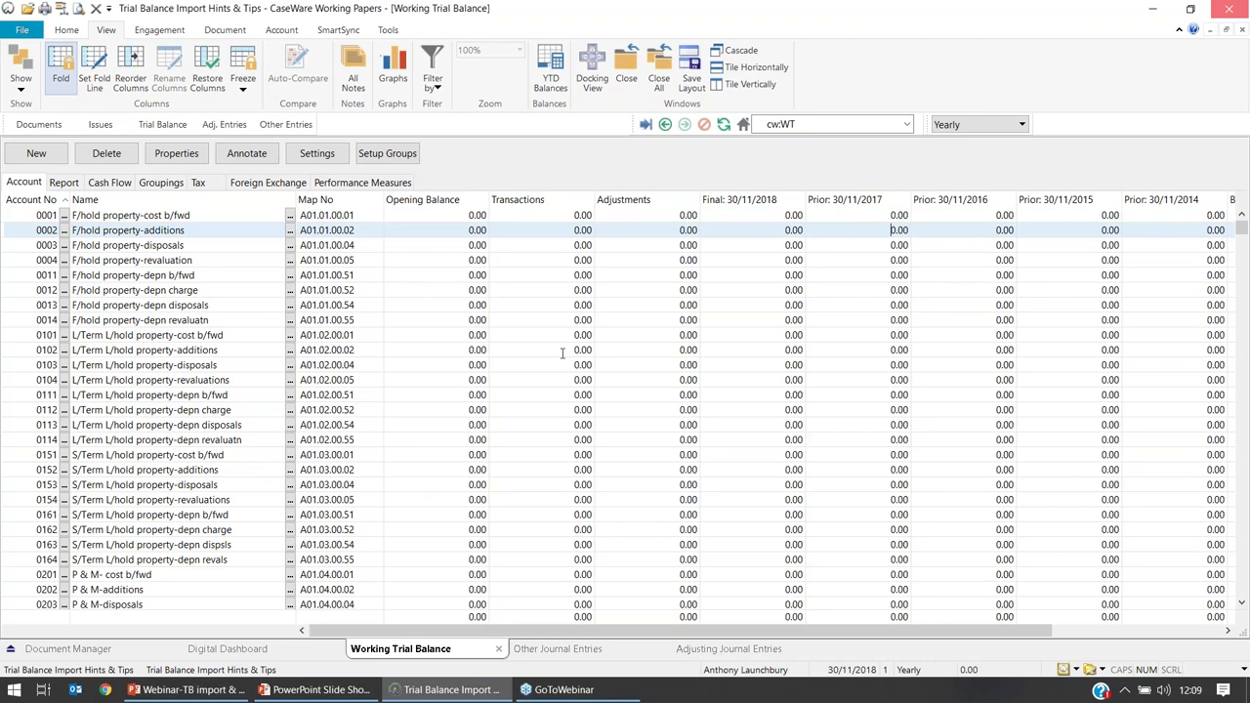
{"action": "scroll", "coordinate": [566, 457], "scroll_direction": "down", "scroll_amount": 4}
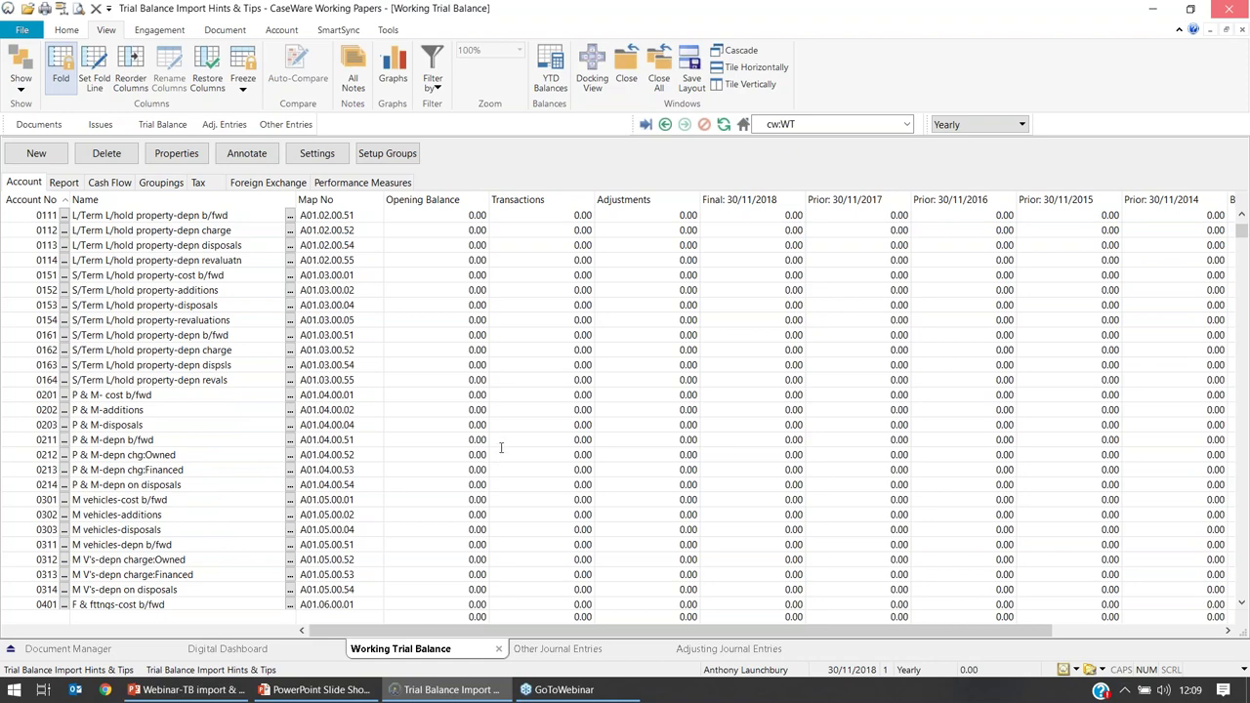
{"action": "scroll", "coordinate": [500, 442], "scroll_direction": "up", "scroll_amount": 4}
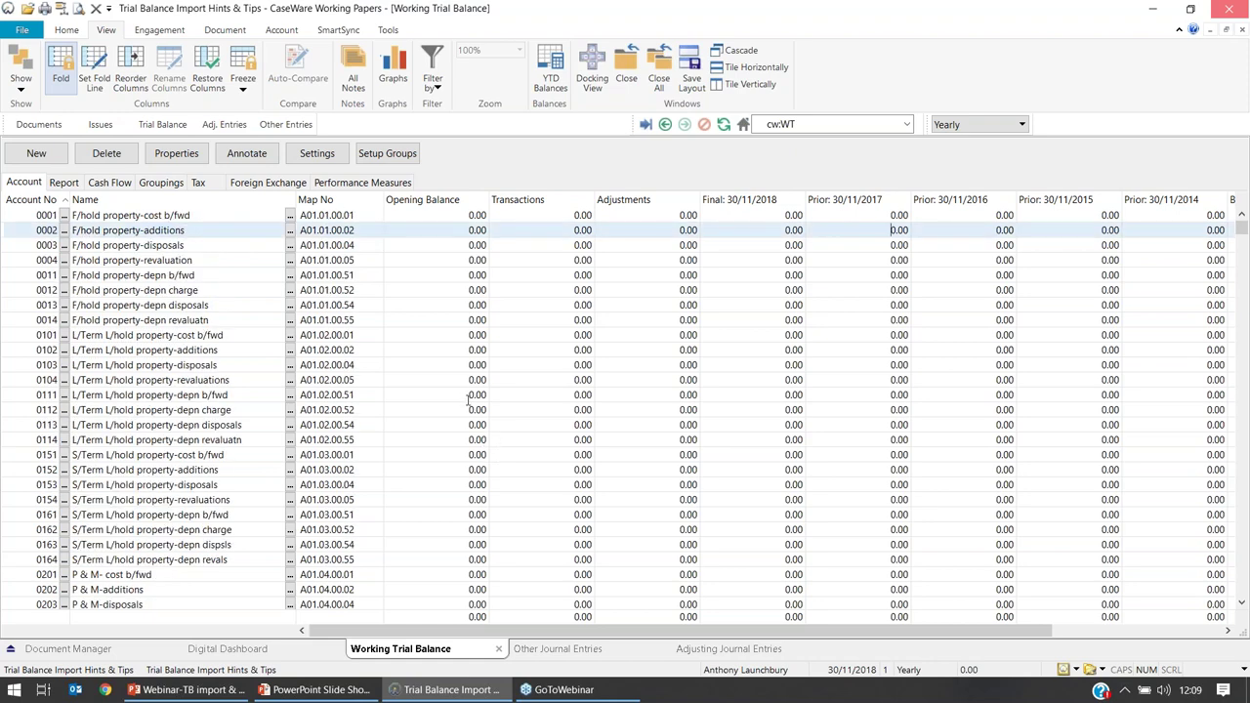
Set the table colour scheme to Subtle in the program's general options
{"action": "left_click", "coordinate": [389, 30]}
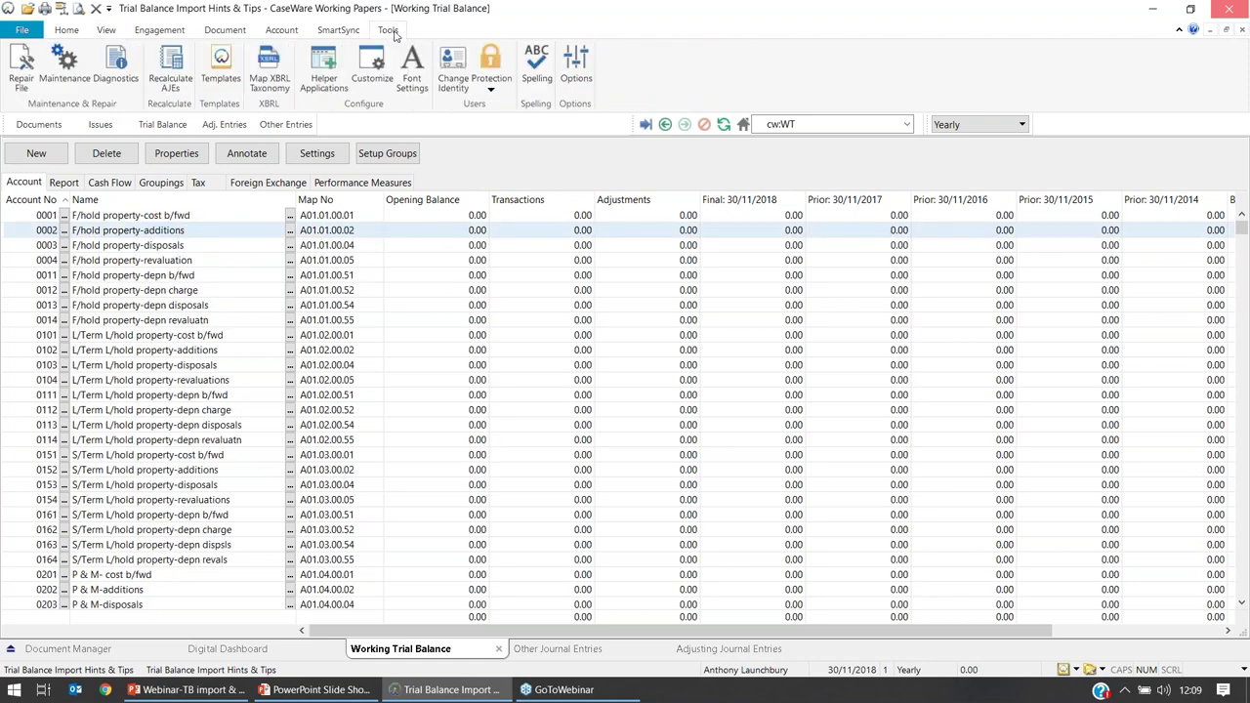
{"action": "left_click", "coordinate": [579, 86]}
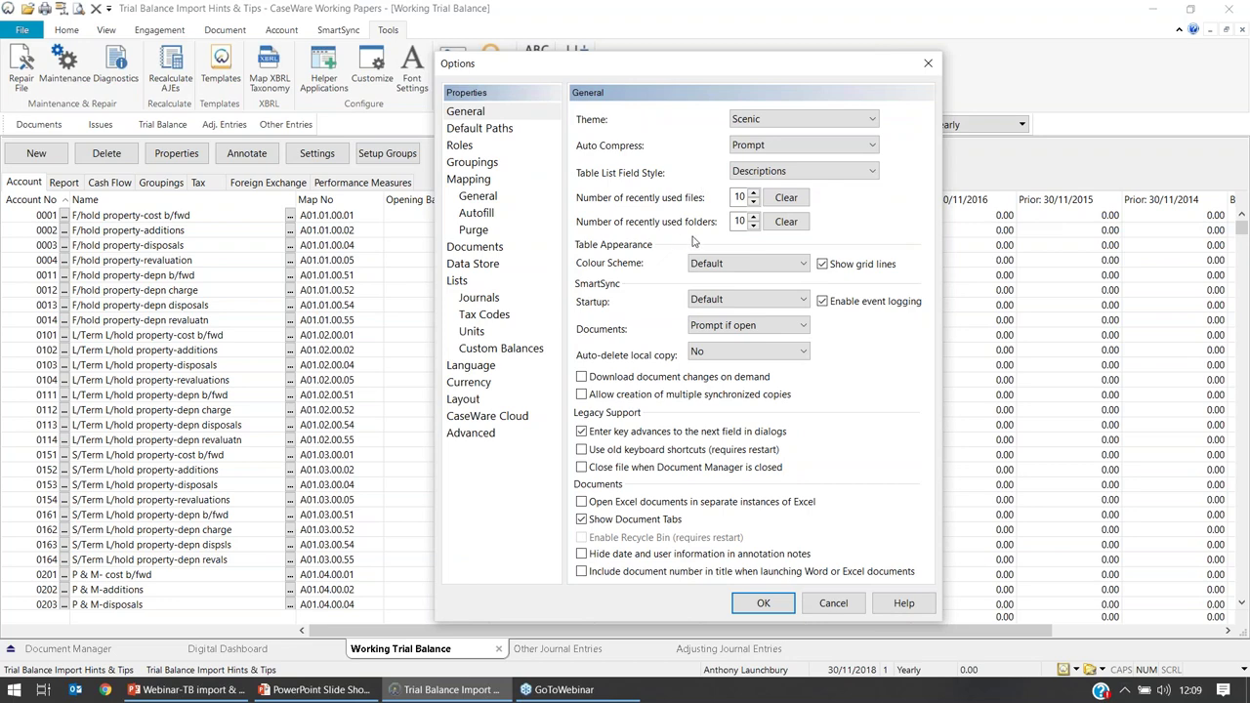
{"action": "left_click", "coordinate": [803, 267]}
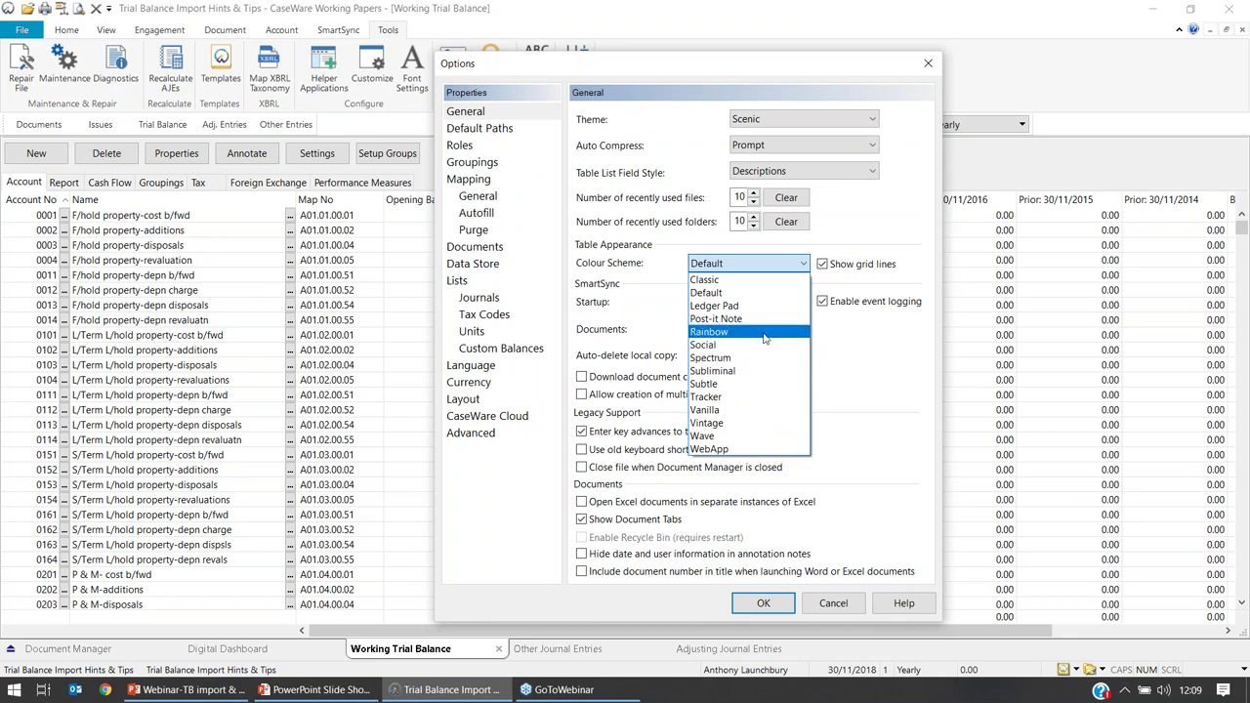
{"action": "left_click", "coordinate": [754, 389]}
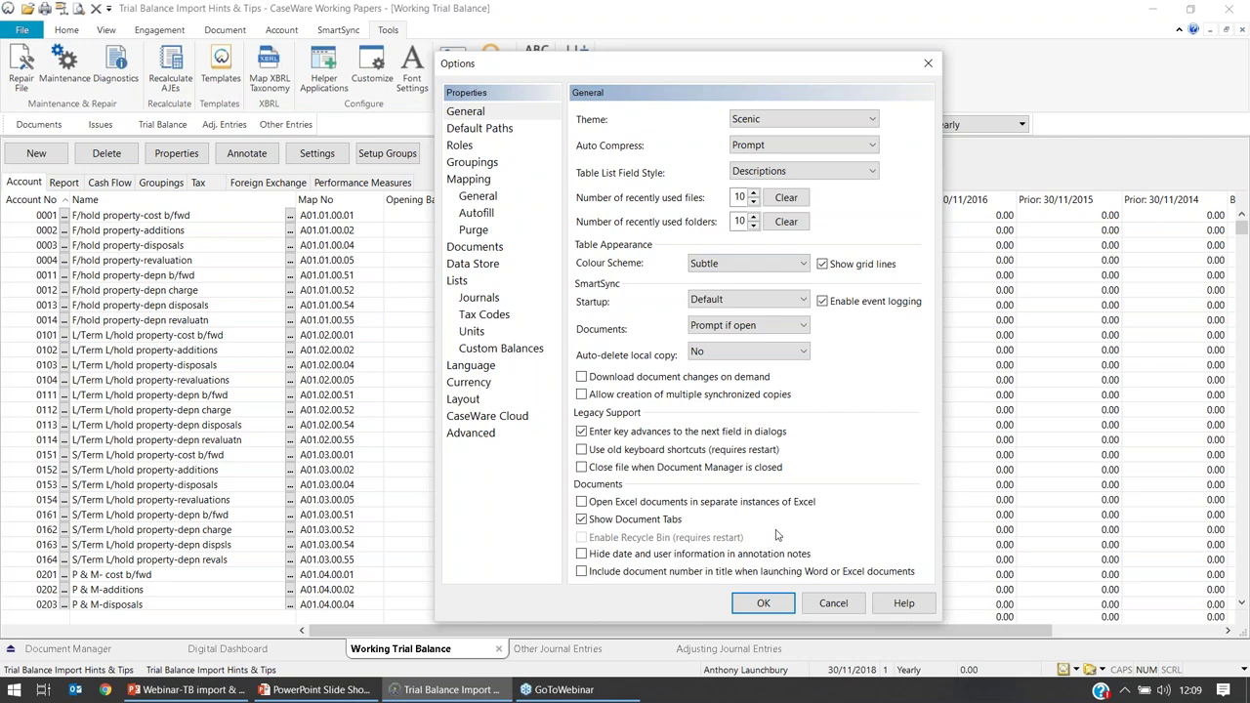
{"action": "left_click", "coordinate": [780, 605]}
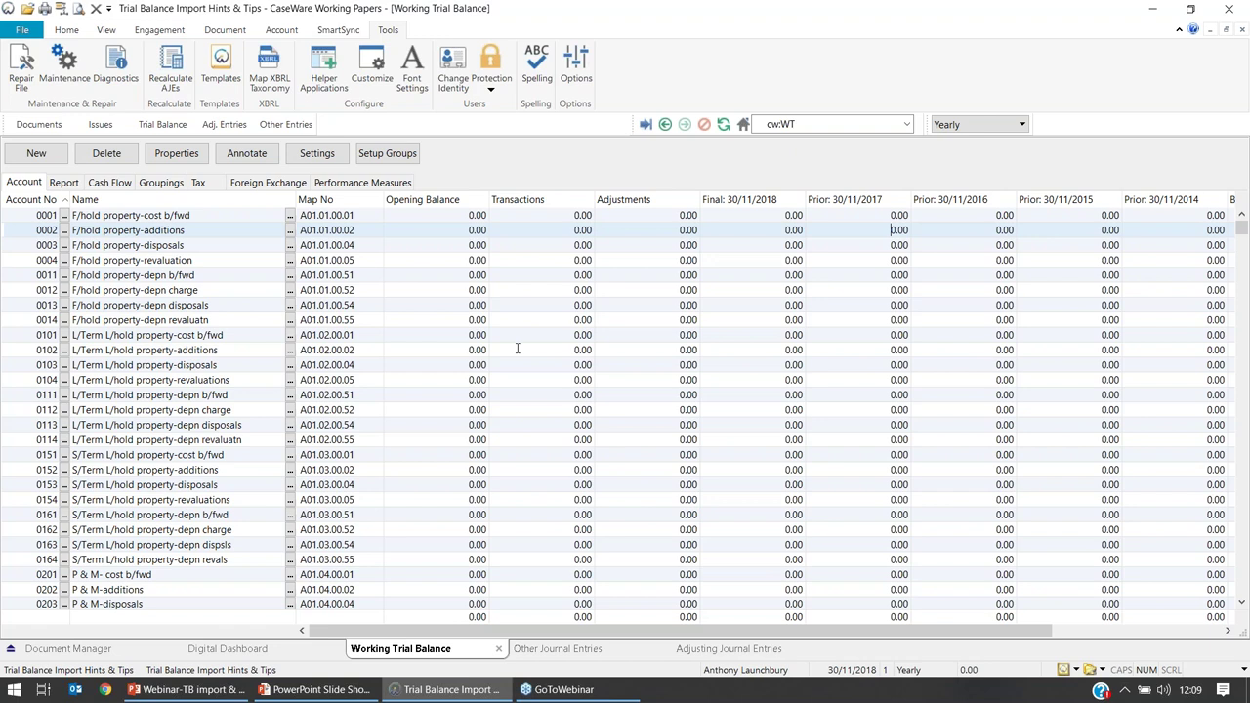
Find the account containing "telepho" in the working trial balance, select its row and end the search
{"action": "key", "text": "ctrl+f"}
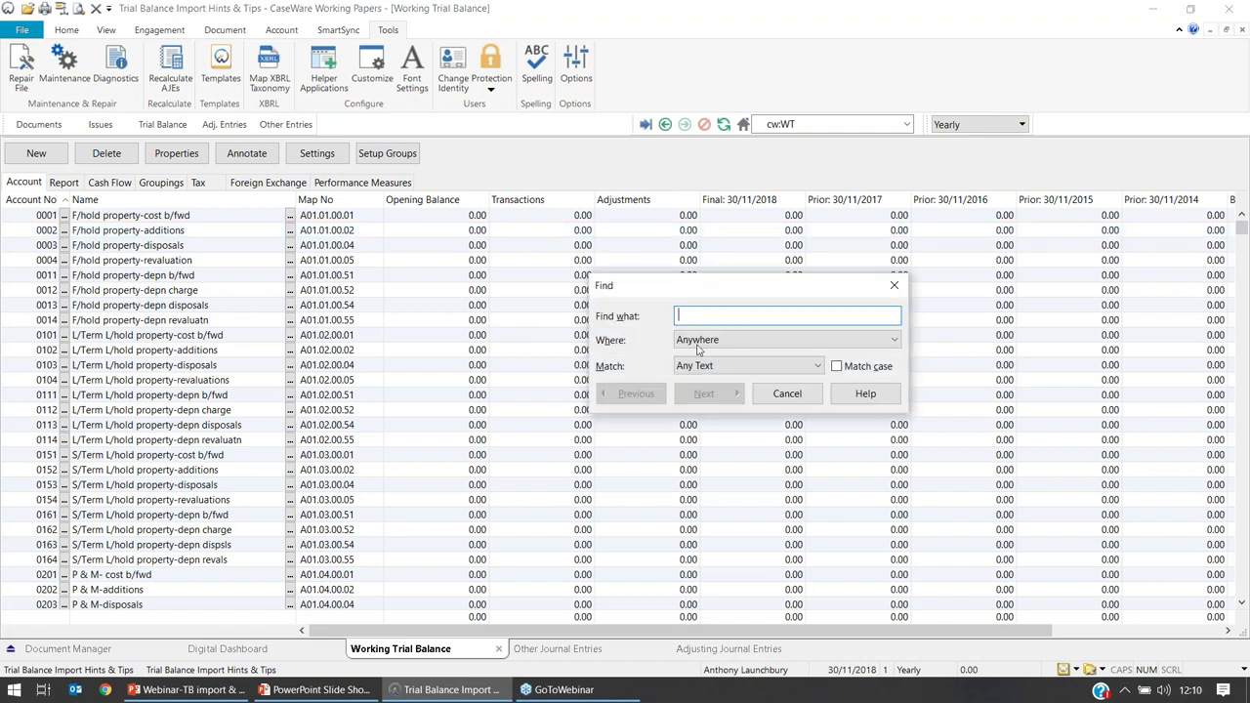
{"action": "type", "text": "te"}
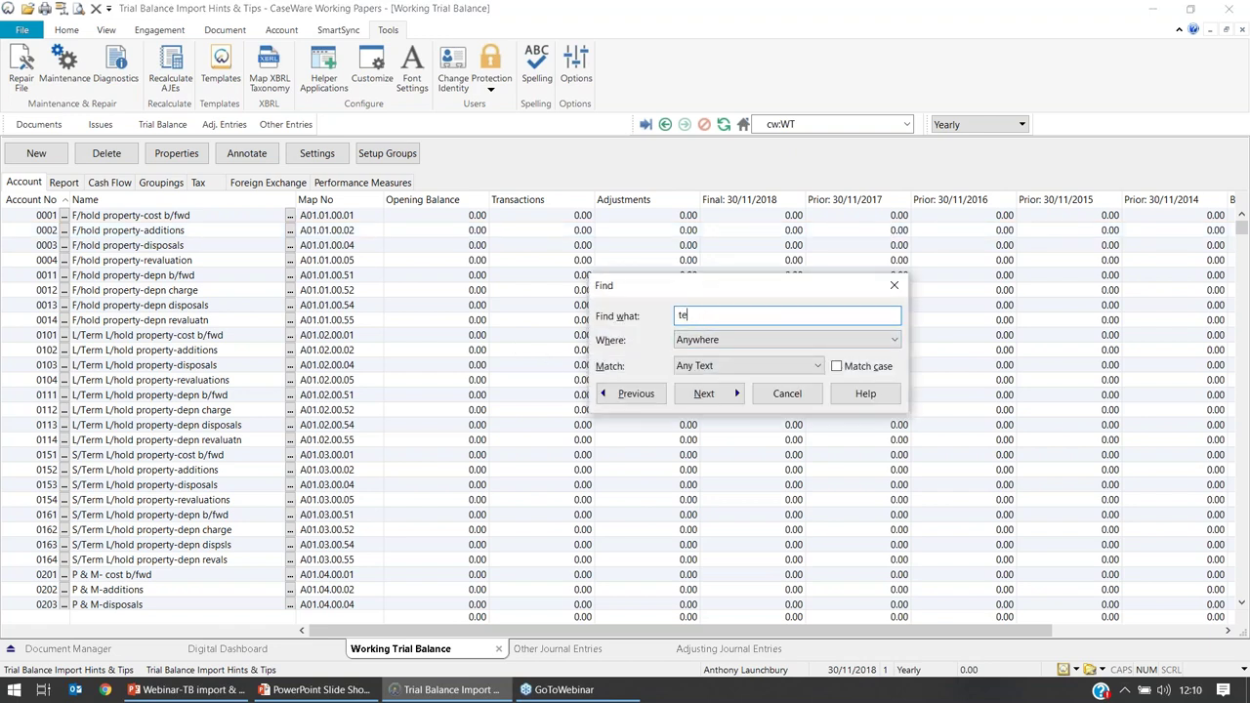
{"action": "type", "text": "lepho"}
{"action": "left_click", "coordinate": [711, 395]}
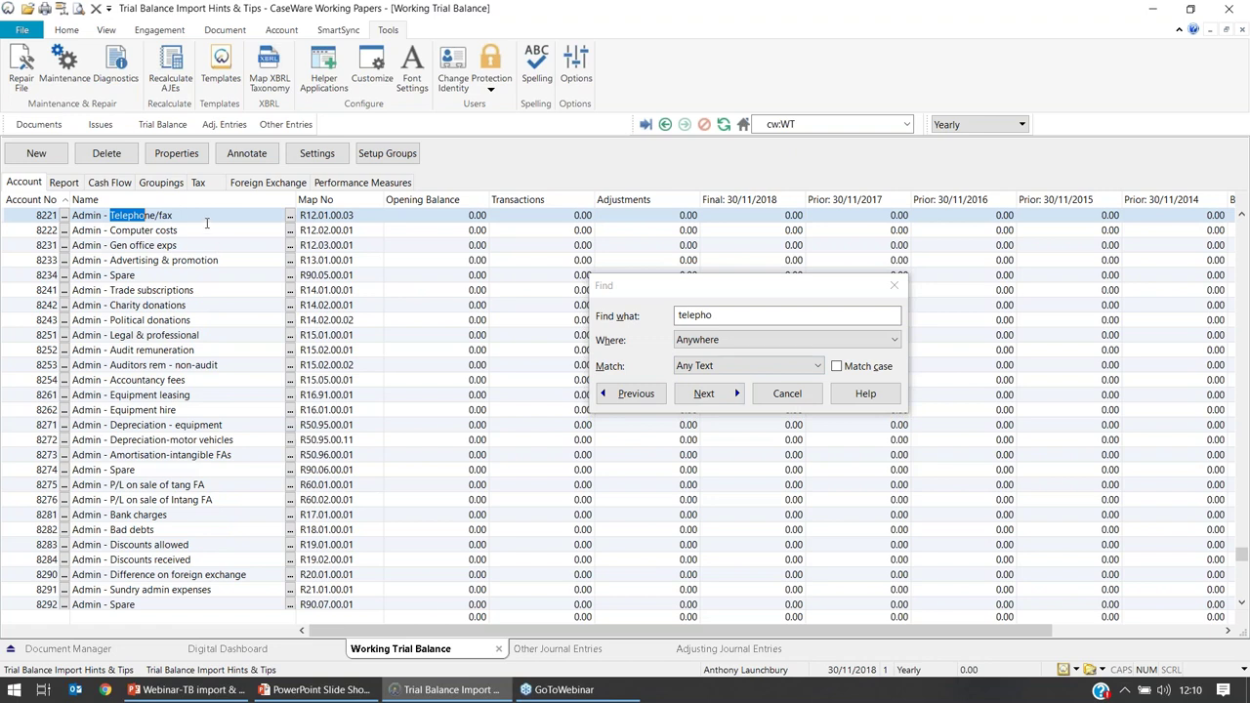
{"action": "left_click", "coordinate": [39, 215]}
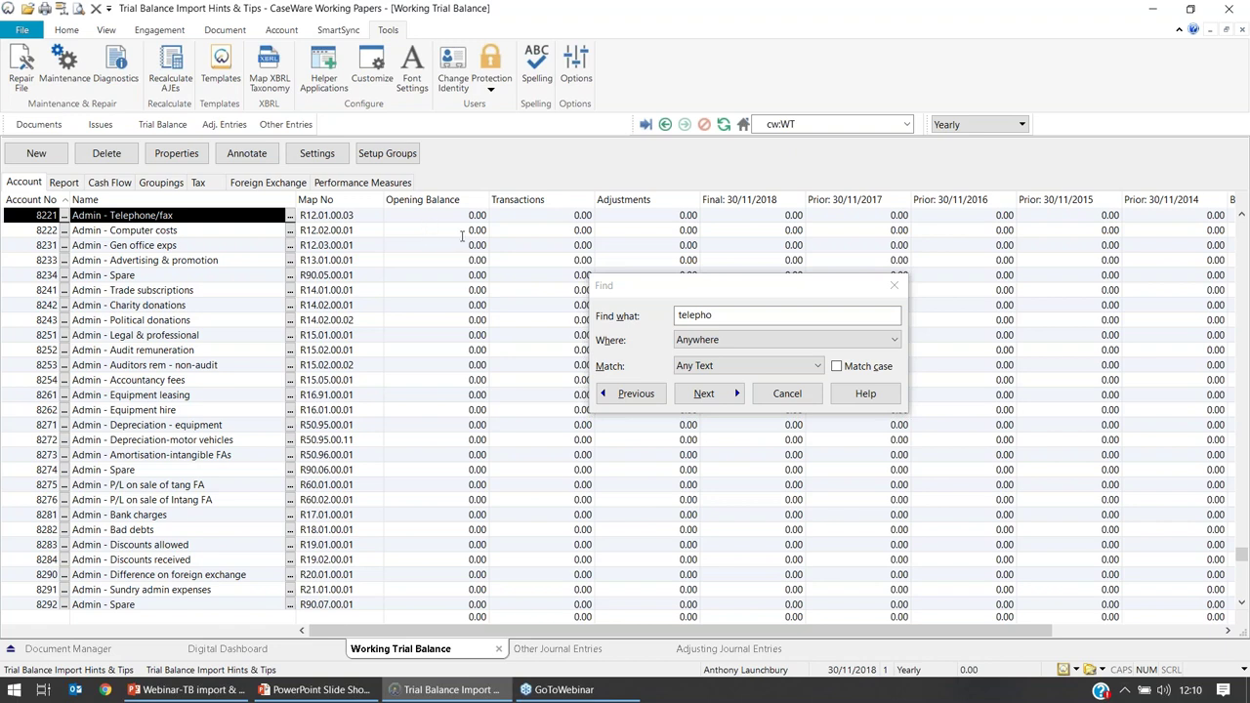
{"action": "left_click", "coordinate": [785, 394]}
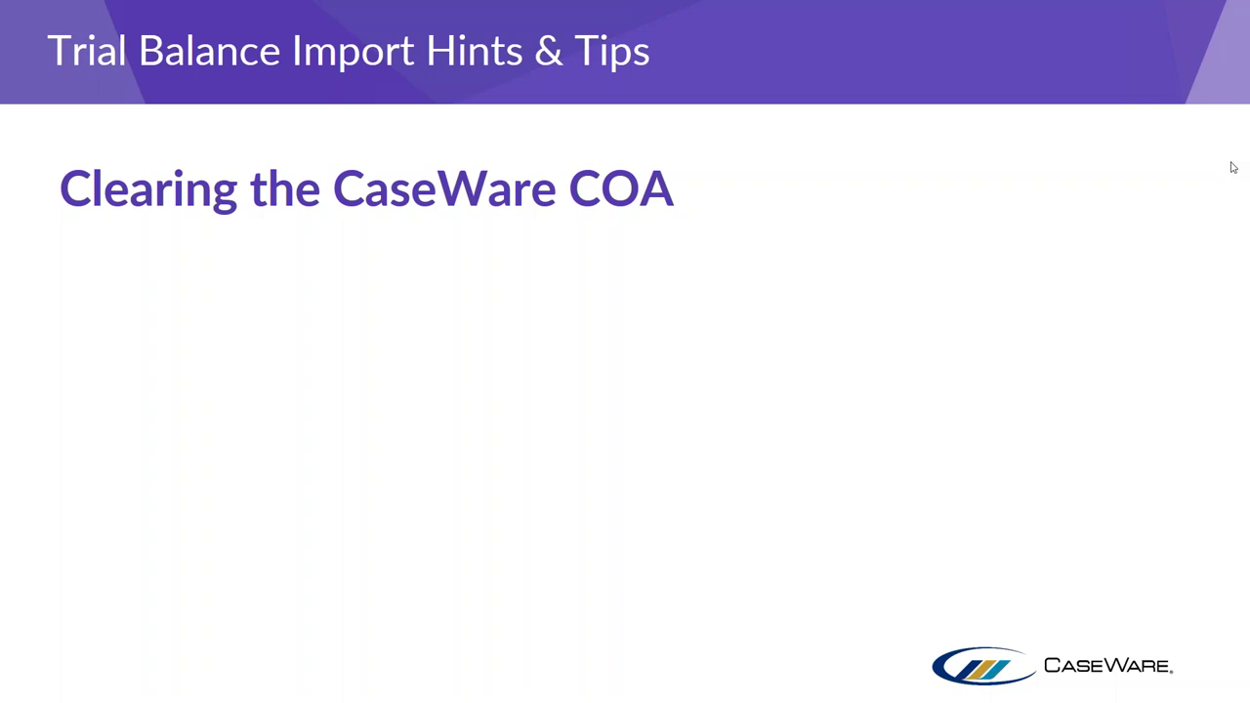
{"action": "key", "text": "Right"}
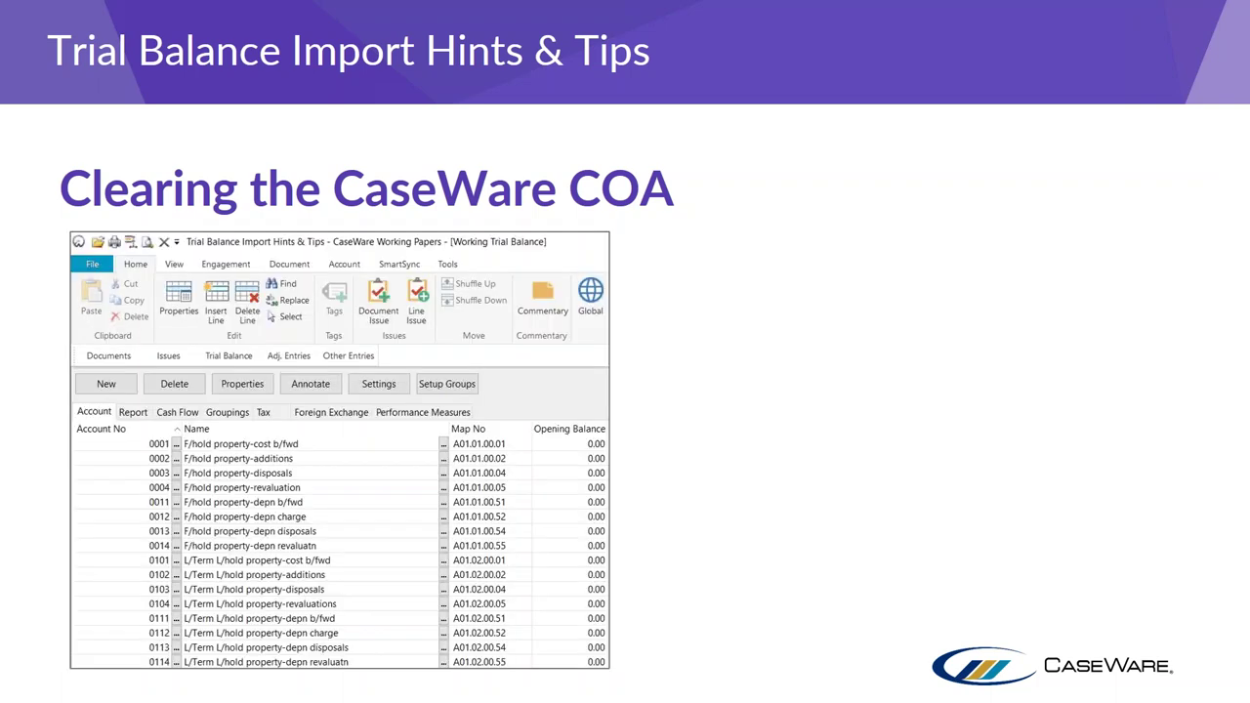
{"action": "left_click", "coordinate": [798, 294]}
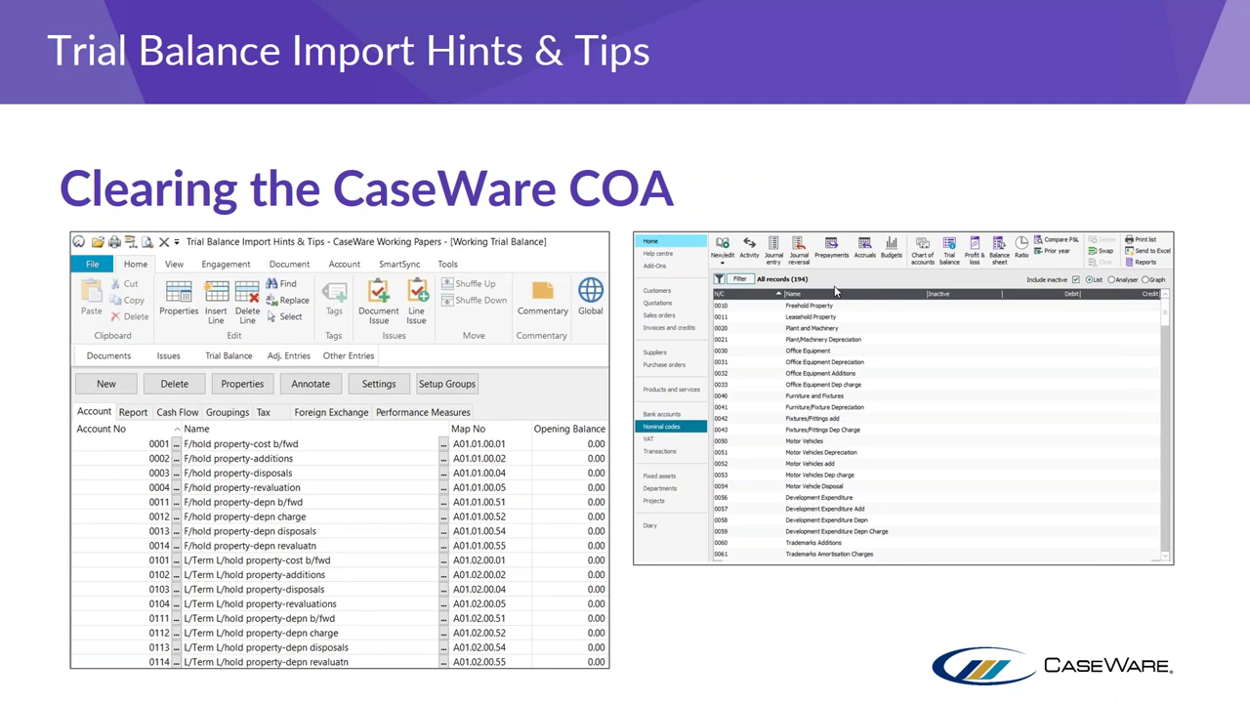
{"action": "left_click", "coordinate": [792, 322]}
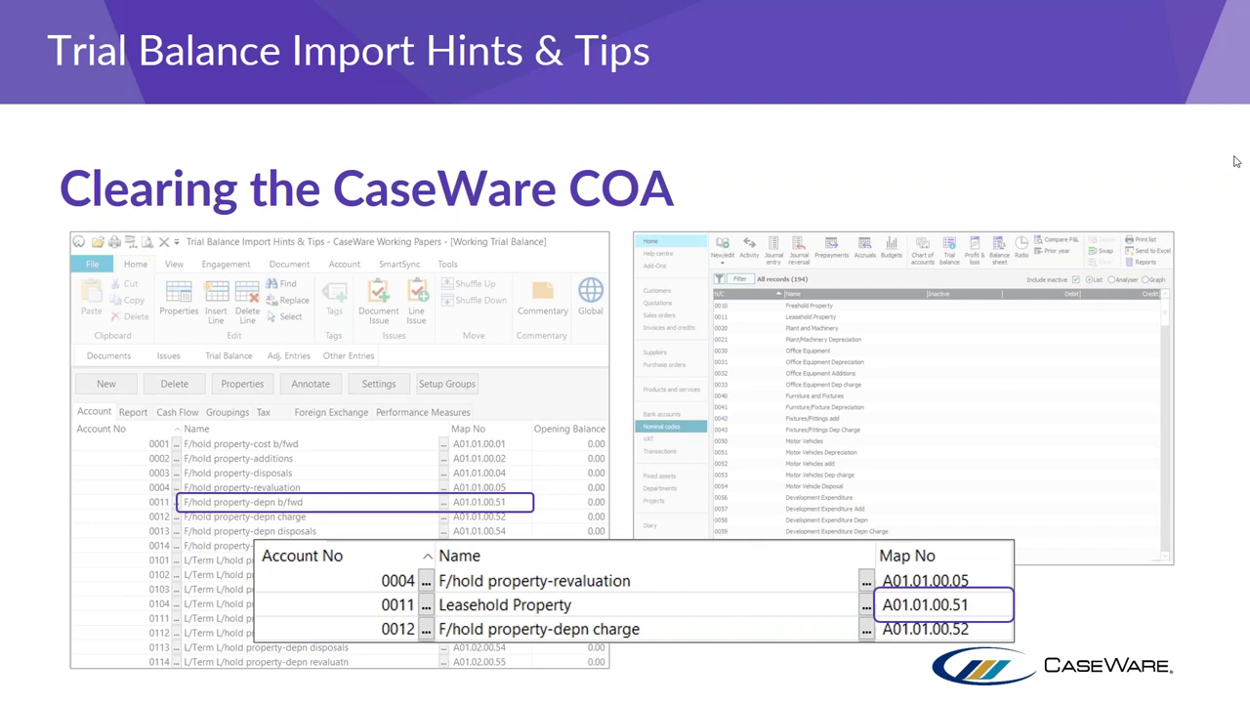
Switch back to CaseWare Working Papers and run the Maintenance Wizard with only Remove All Unused Accounts enabled
{"action": "key", "text": "alt+Tab"}
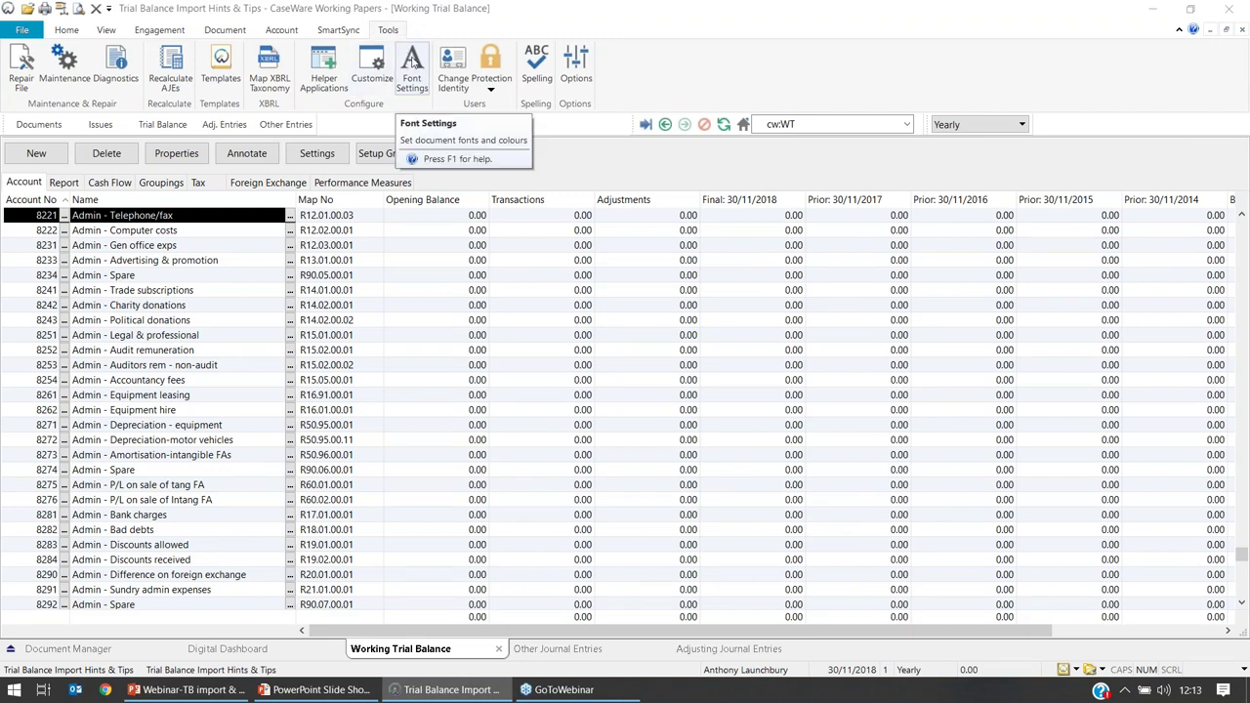
{"action": "left_click", "coordinate": [75, 68]}
{"action": "left_click_drag", "start_coordinate": [504, 134], "coordinate": [666, 86]}
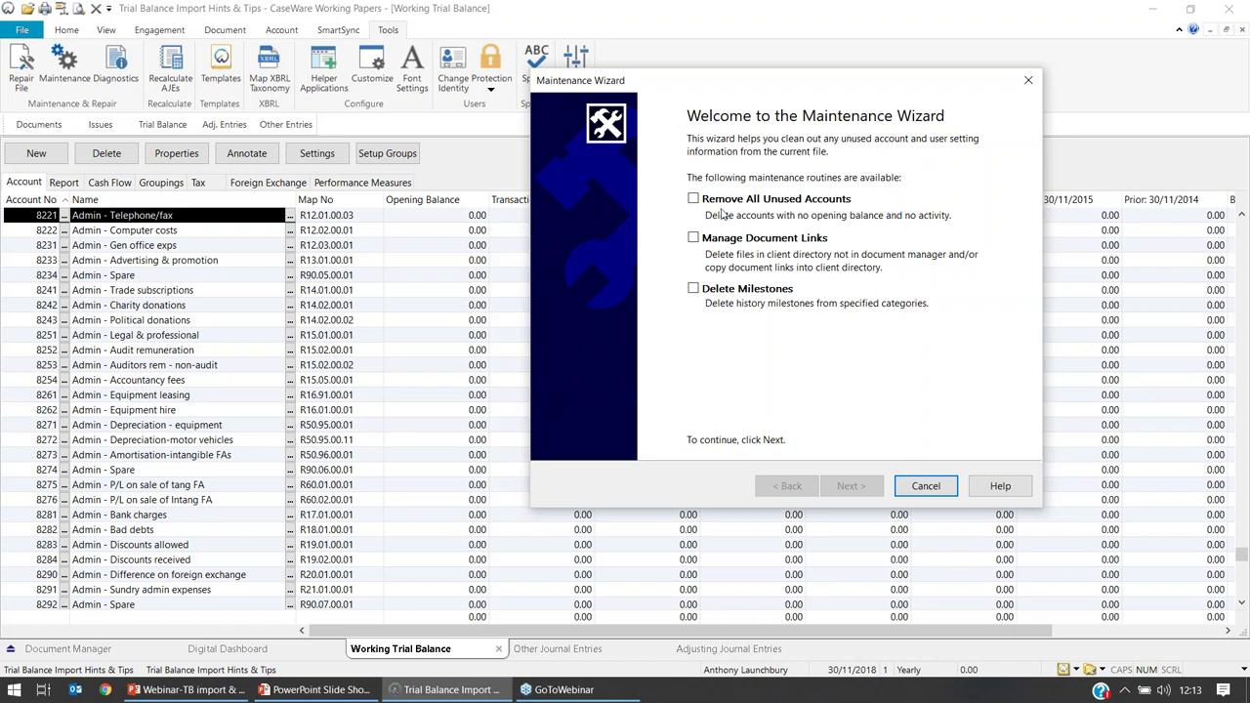
{"action": "left_click", "coordinate": [695, 199]}
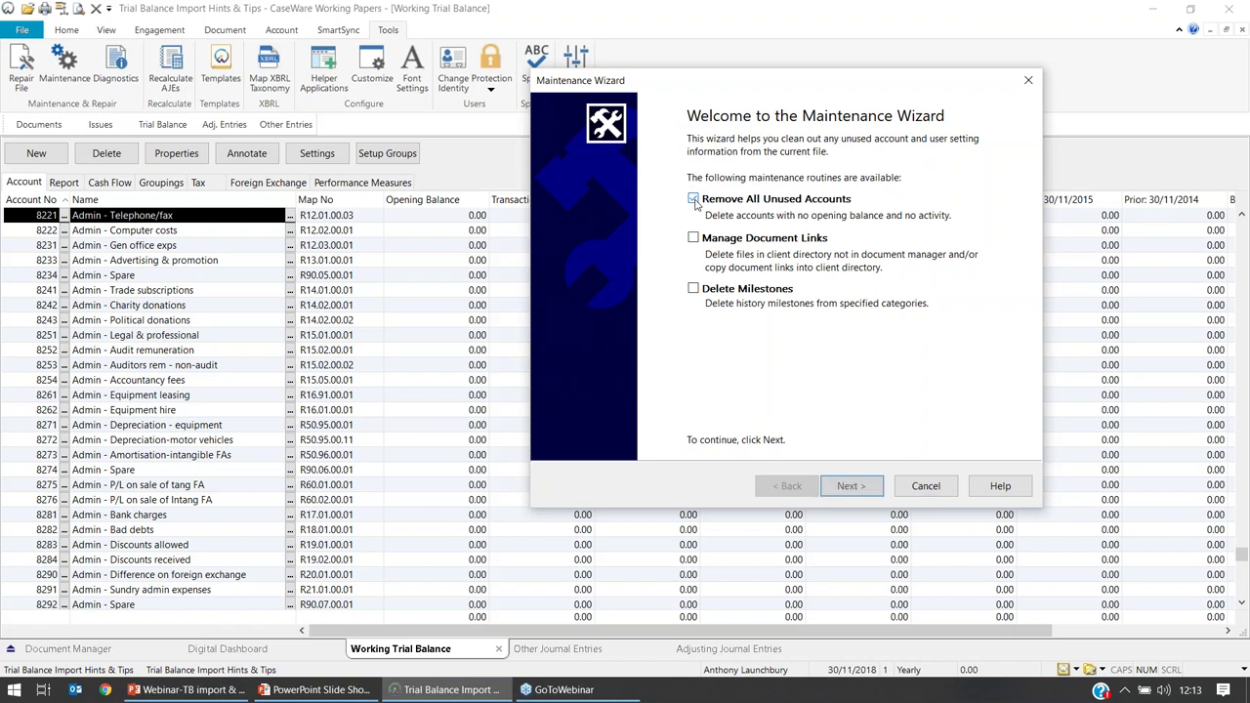
{"action": "left_click", "coordinate": [851, 487]}
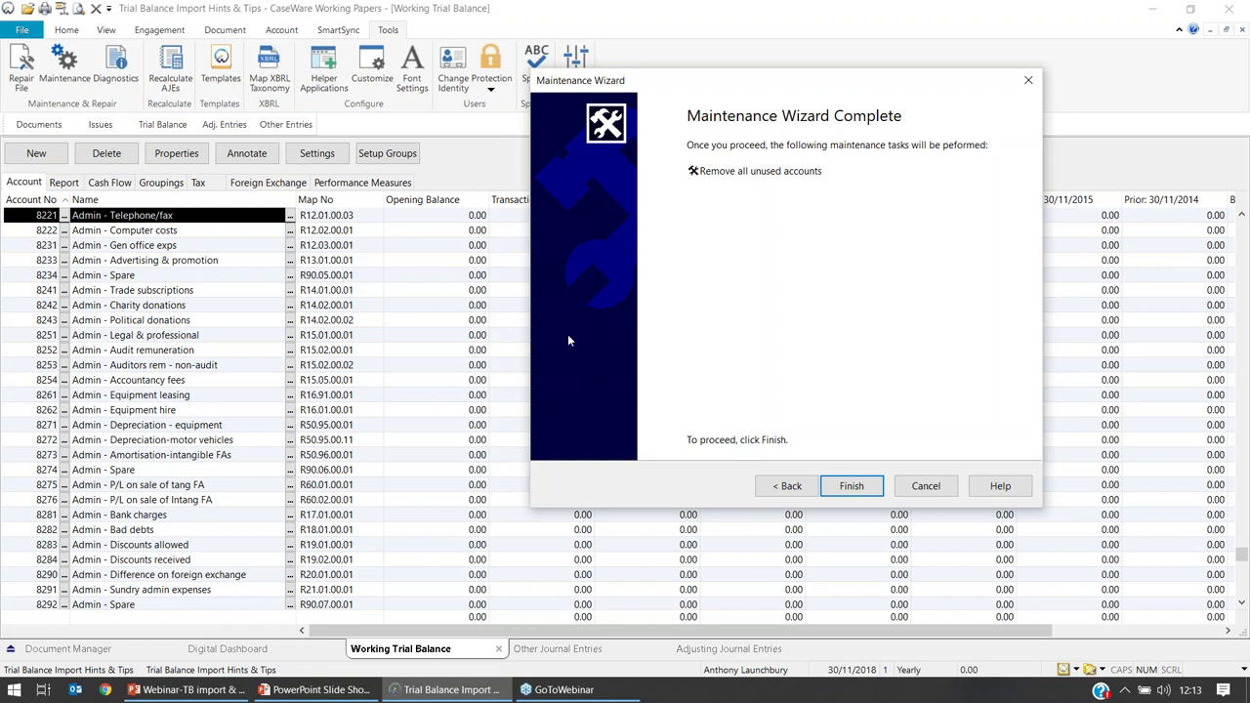
{"action": "left_click", "coordinate": [851, 485]}
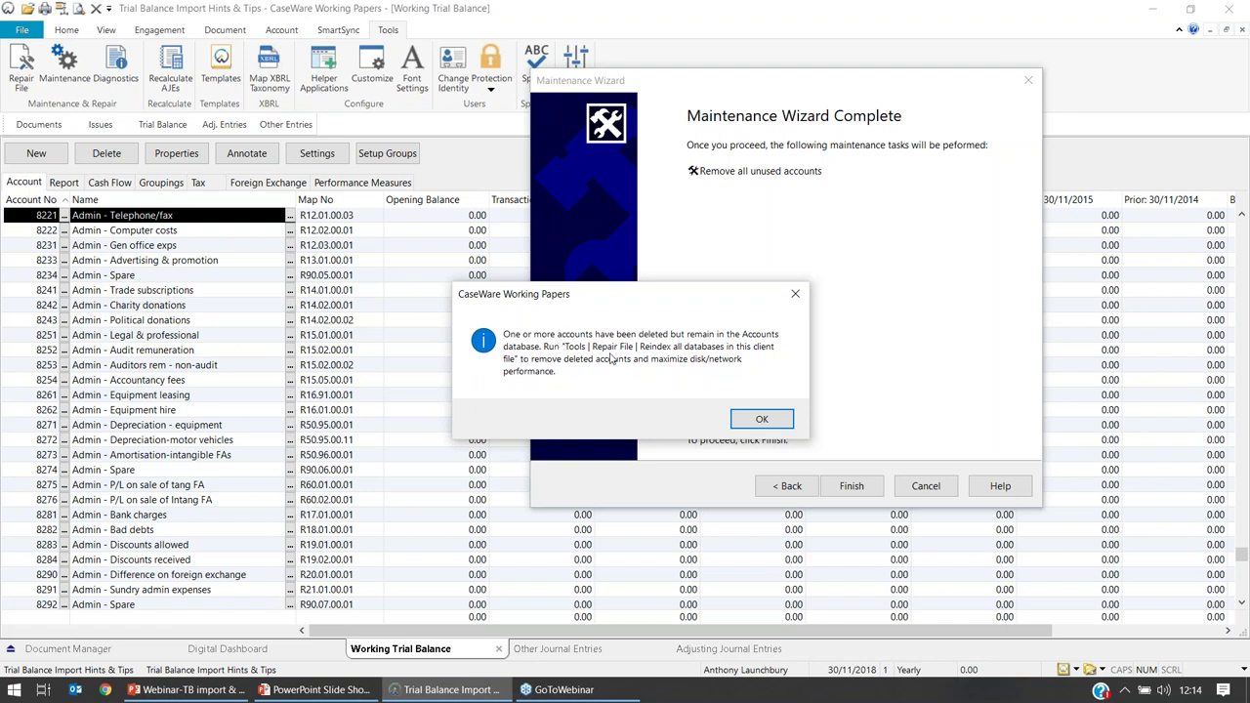
{"action": "left_click", "coordinate": [744, 431]}
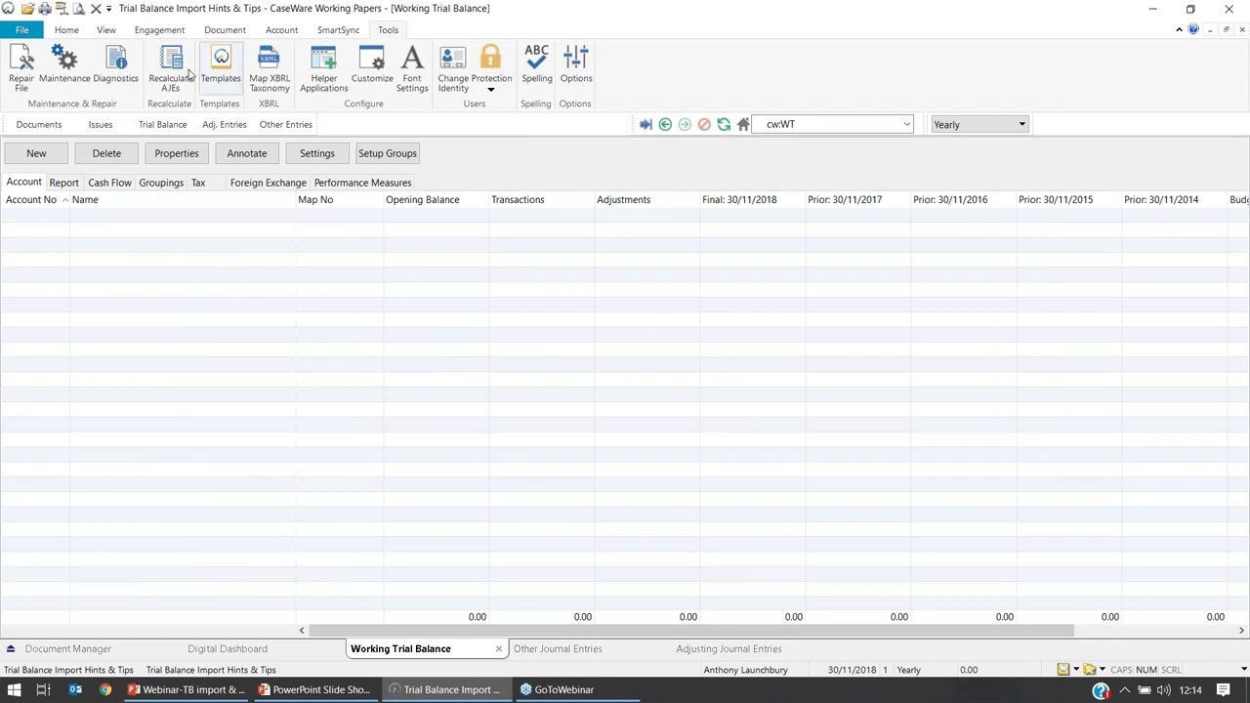
Repair the client file with all reindex, renumber, repost and recalculate options enabled, without making a backup
{"action": "left_click", "coordinate": [22, 68]}
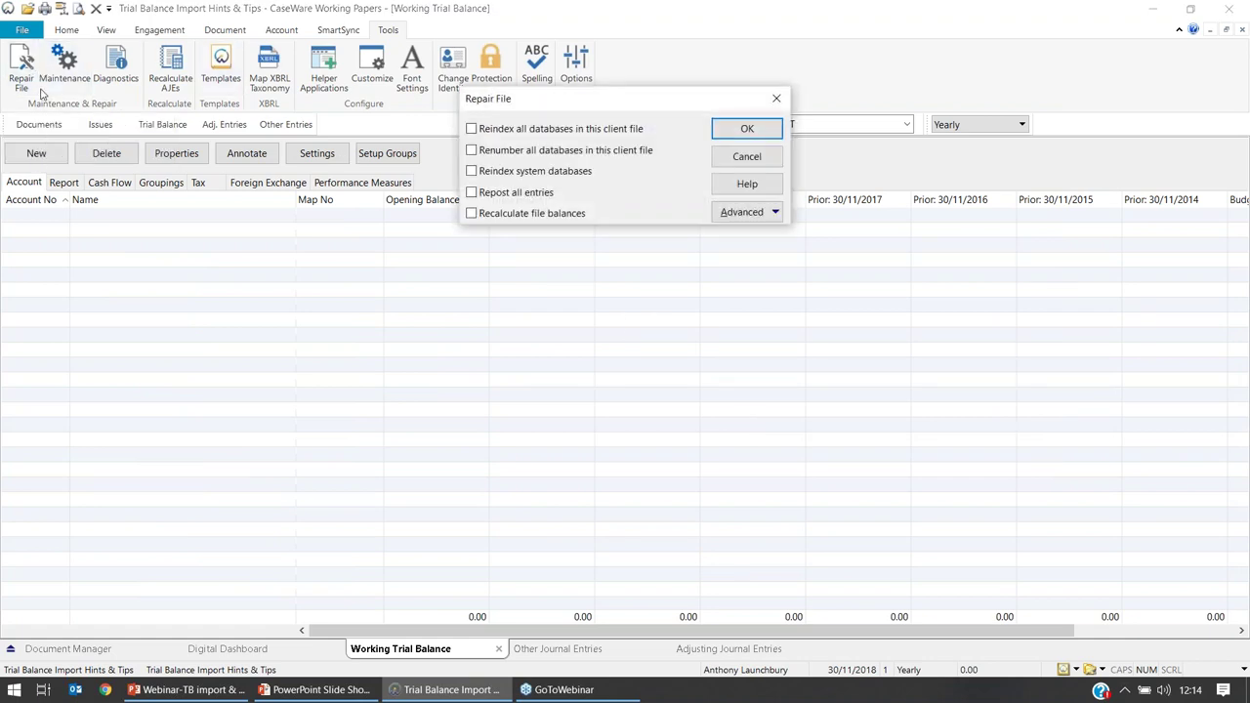
{"action": "left_click_drag", "start_coordinate": [544, 103], "coordinate": [618, 164]}
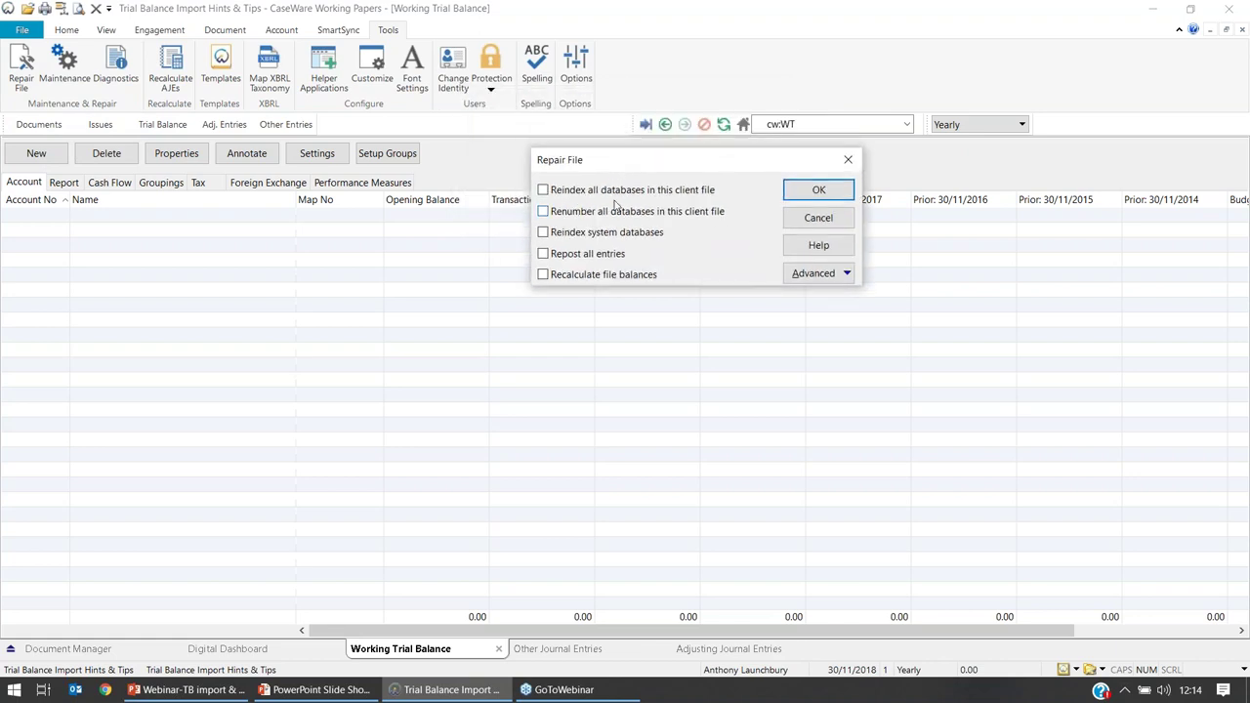
{"action": "left_click", "coordinate": [575, 199]}
{"action": "left_click", "coordinate": [543, 212]}
{"action": "left_click", "coordinate": [544, 233]}
{"action": "left_click", "coordinate": [544, 254]}
{"action": "left_click", "coordinate": [544, 274]}
{"action": "left_click", "coordinate": [818, 192]}
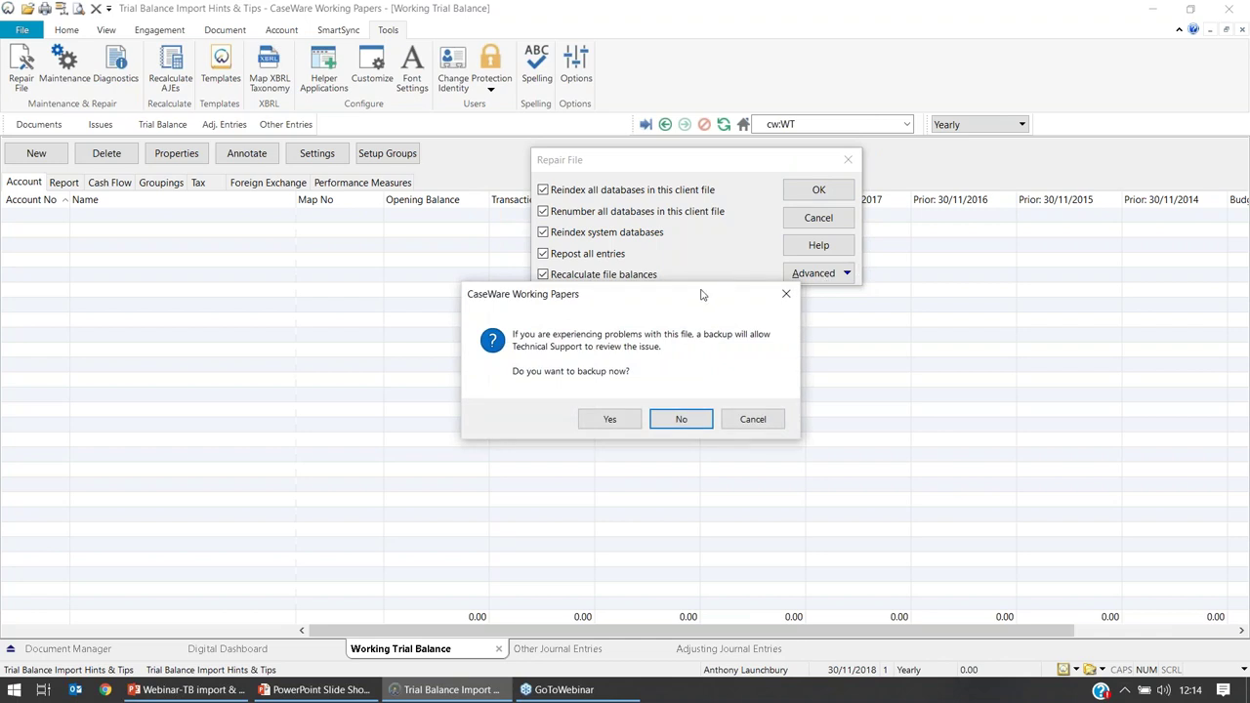
{"action": "left_click_drag", "start_coordinate": [703, 294], "coordinate": [711, 309]}
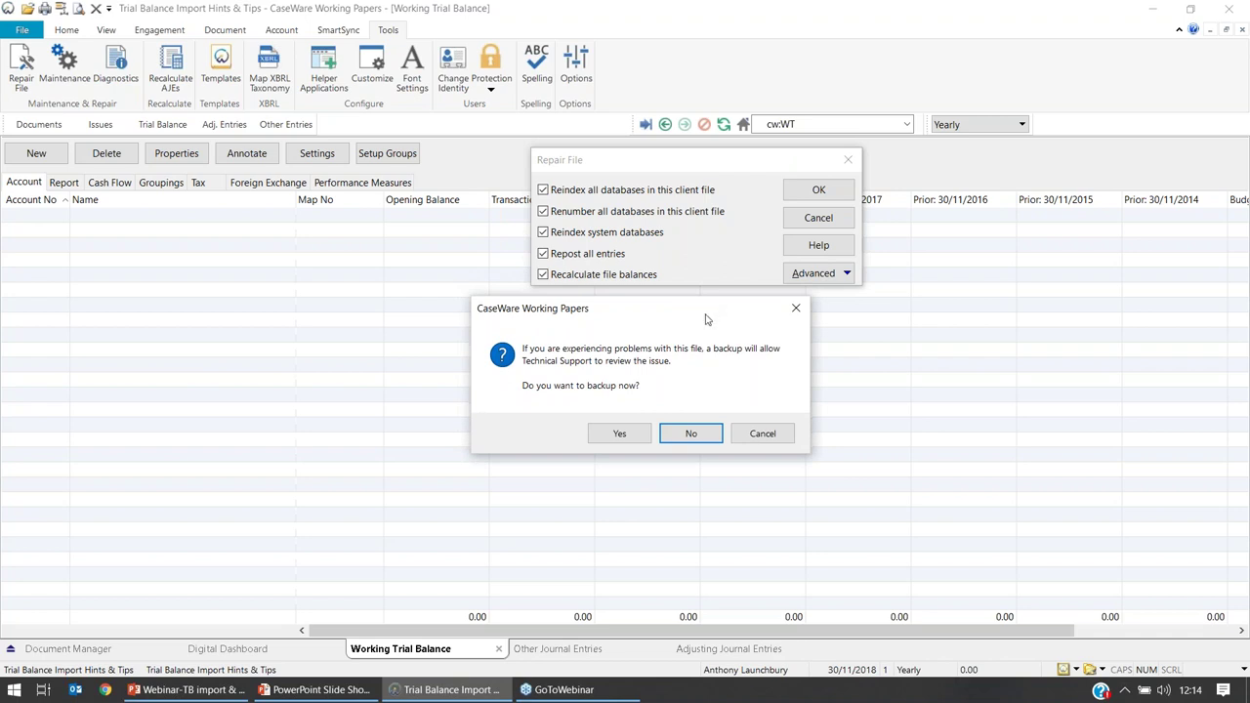
{"action": "left_click", "coordinate": [692, 435]}
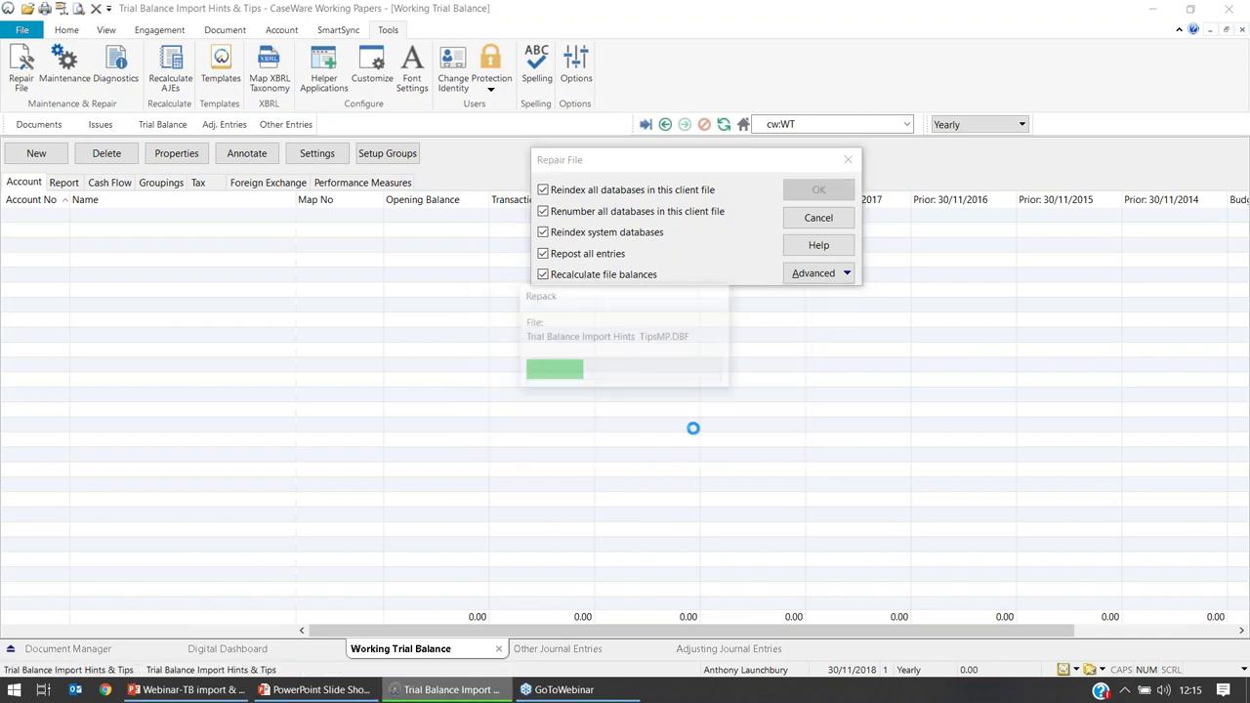
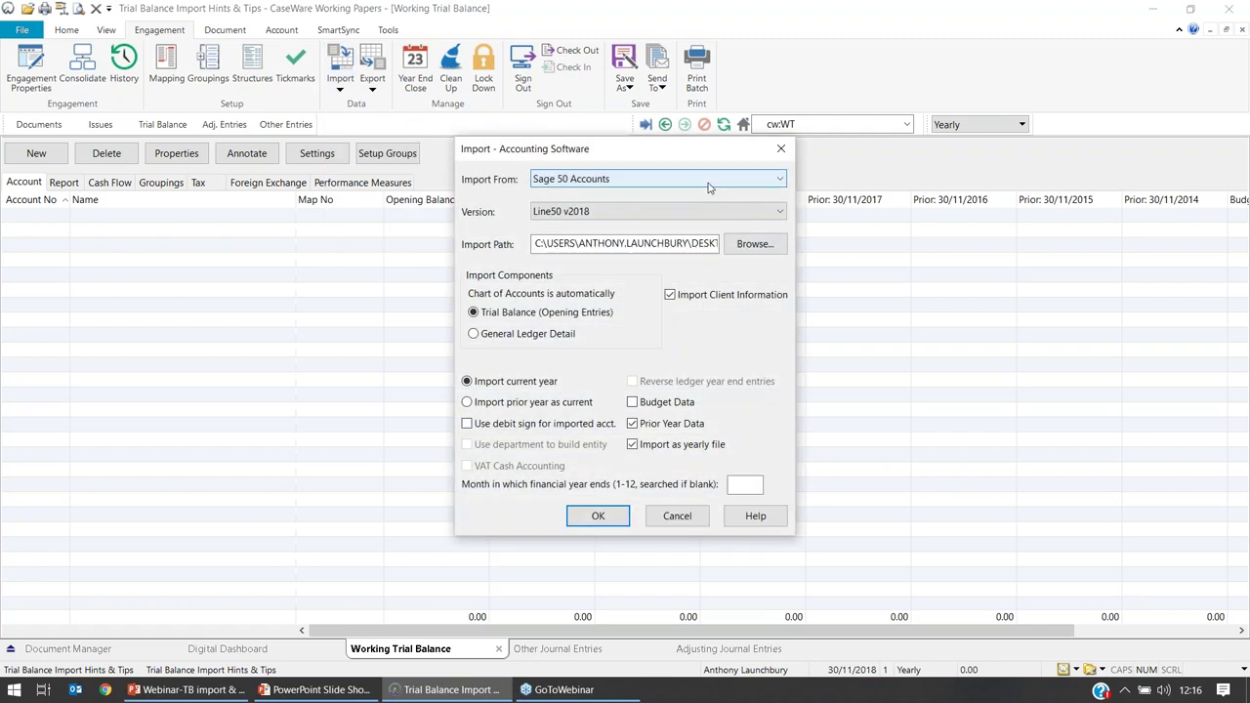
Review the accounting software sources and the Sage 50 Accounts versions available for import, and leave the import settings without importing
{"action": "left_click", "coordinate": [710, 185]}
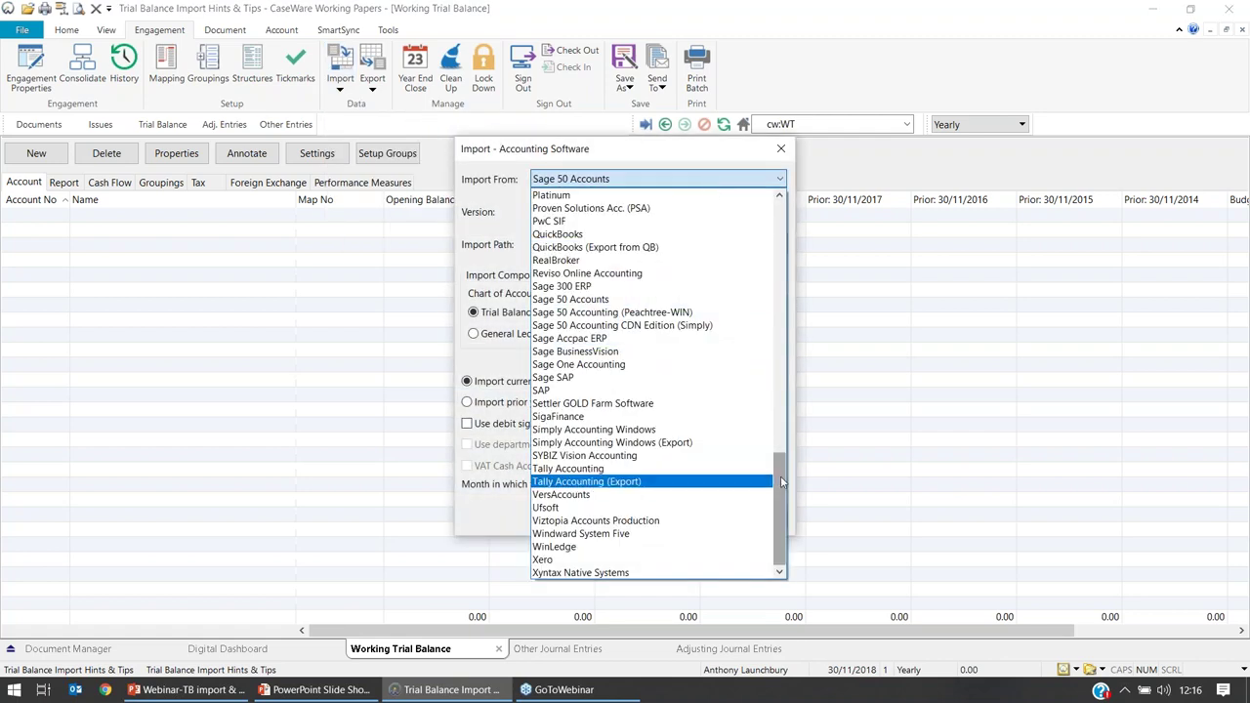
{"action": "left_click_drag", "start_coordinate": [785, 477], "coordinate": [797, 436]}
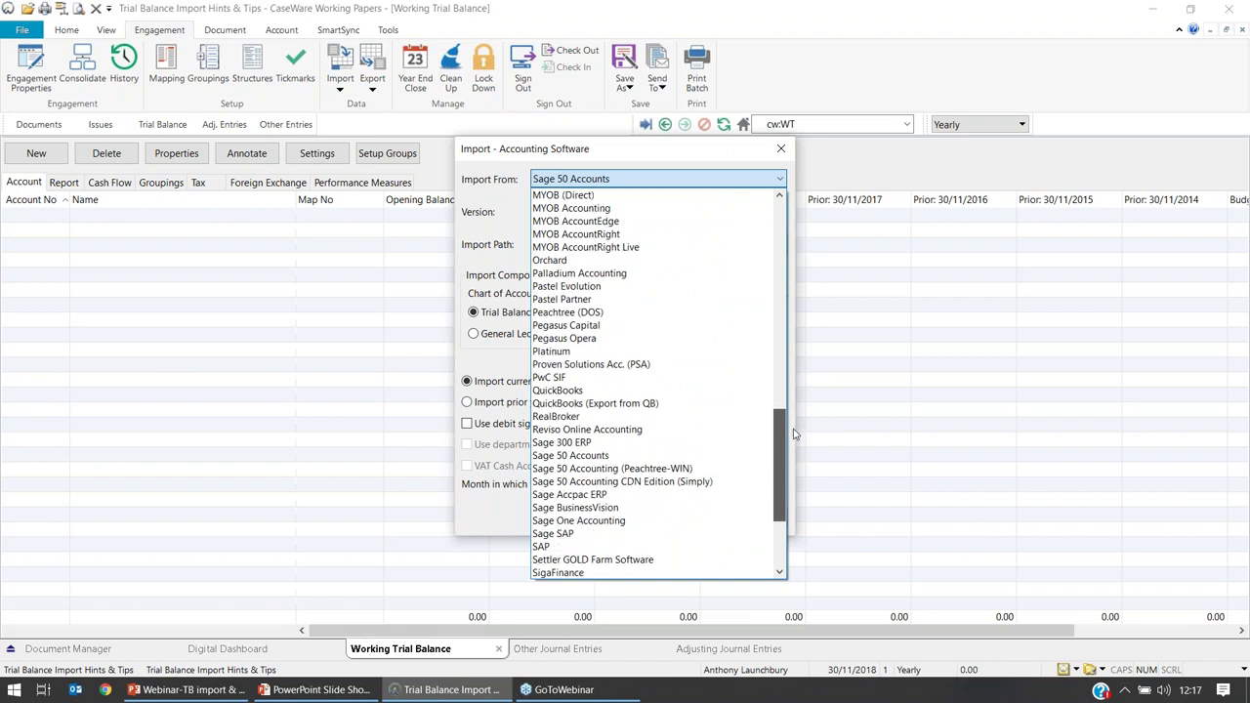
{"action": "left_click", "coordinate": [646, 457]}
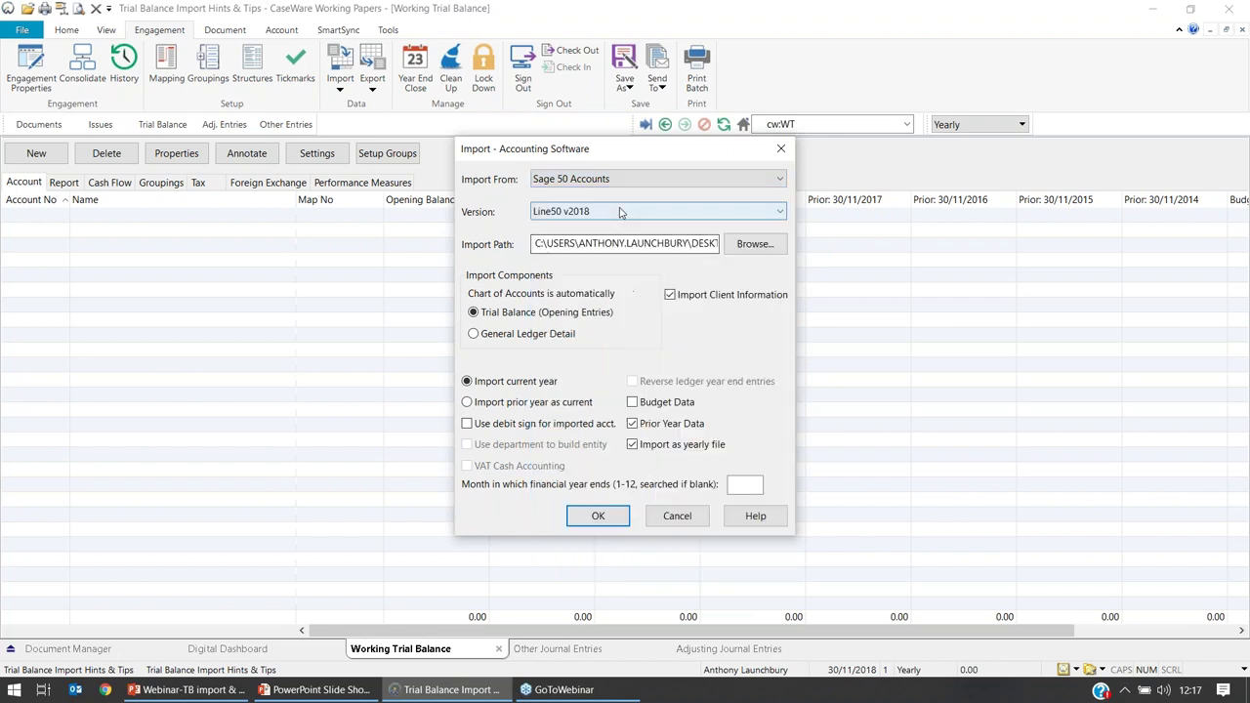
{"action": "left_click", "coordinate": [577, 211]}
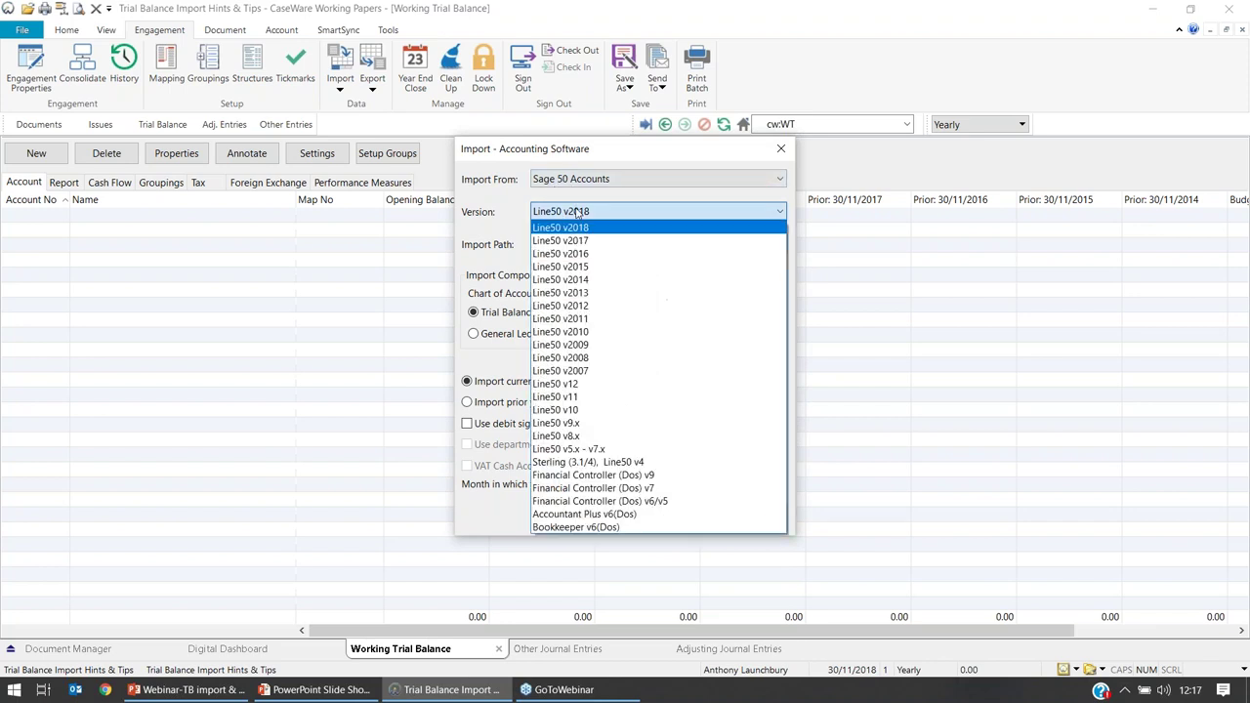
{"action": "left_click", "coordinate": [507, 210]}
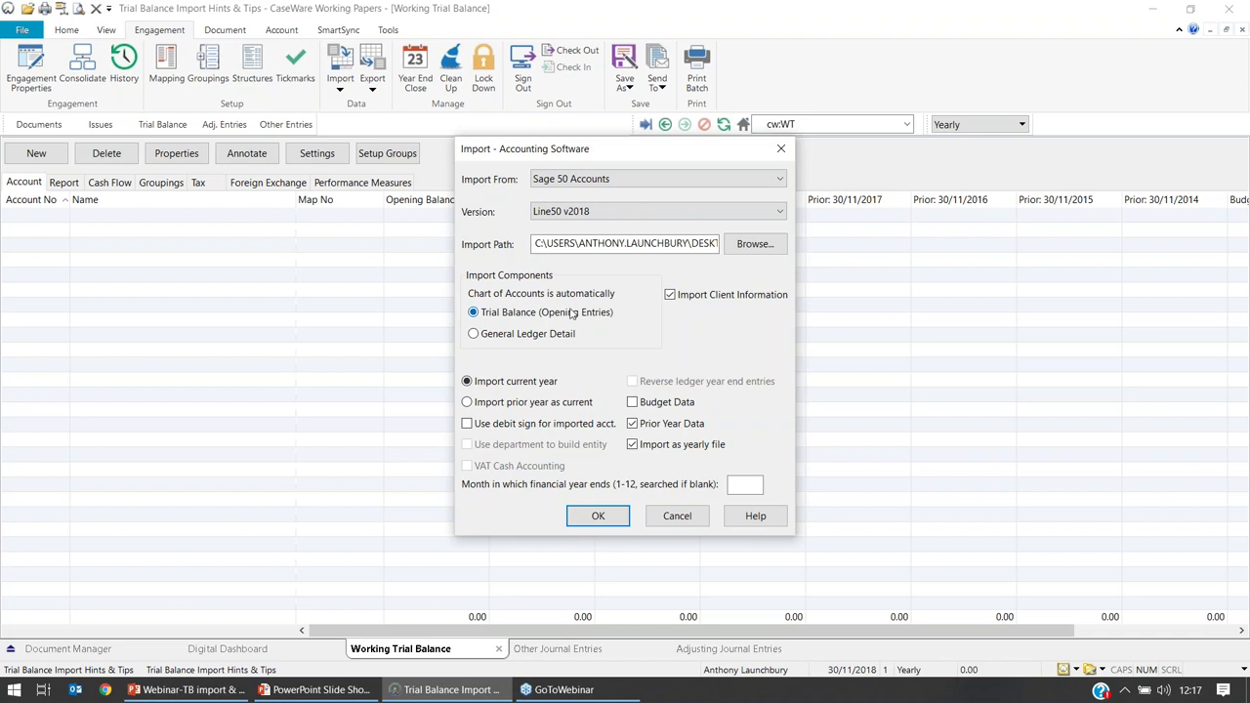
{"action": "left_click", "coordinate": [673, 515]}
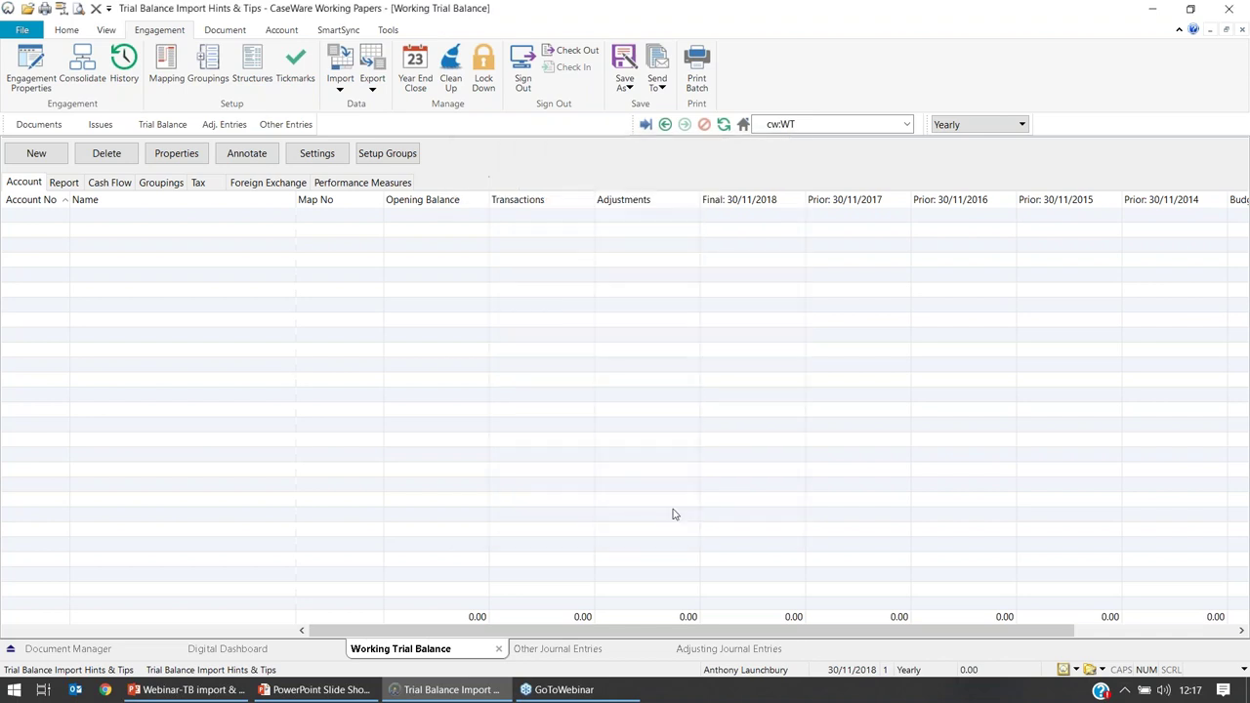
Start an Excel file import with Chart of Accounts & General Ledger Balances as the components to import
{"action": "left_click", "coordinate": [340, 80]}
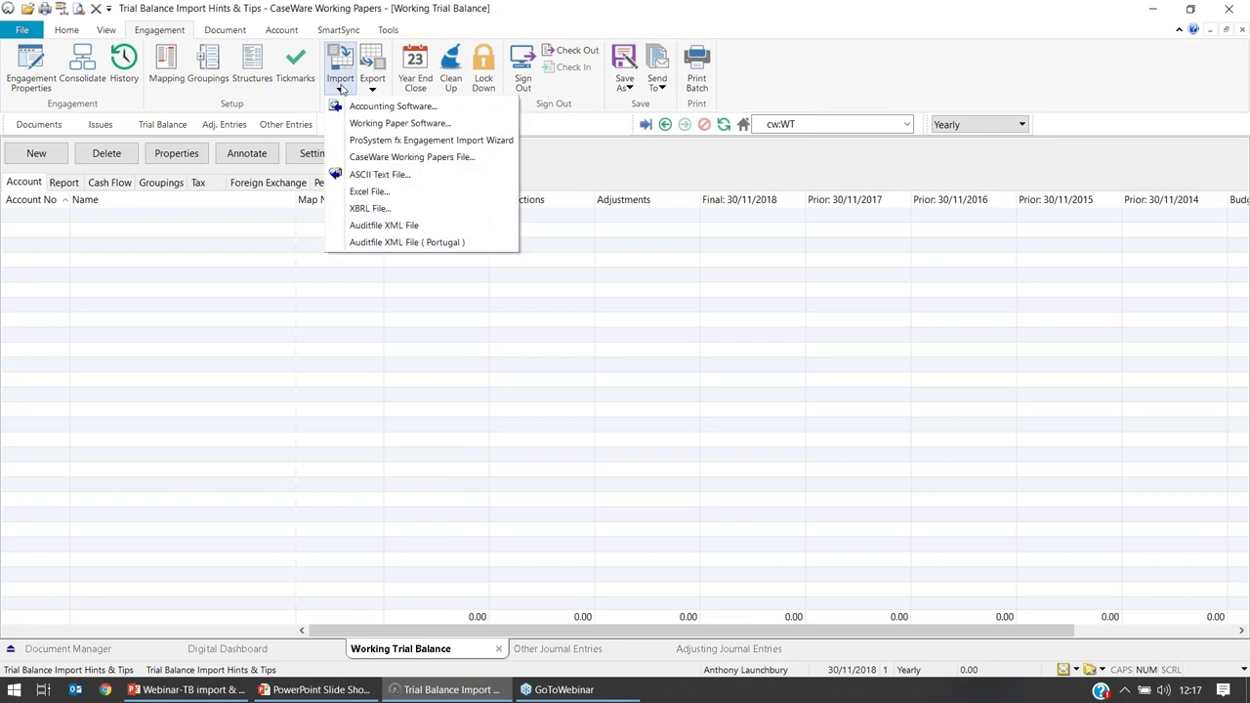
{"action": "left_click", "coordinate": [426, 193]}
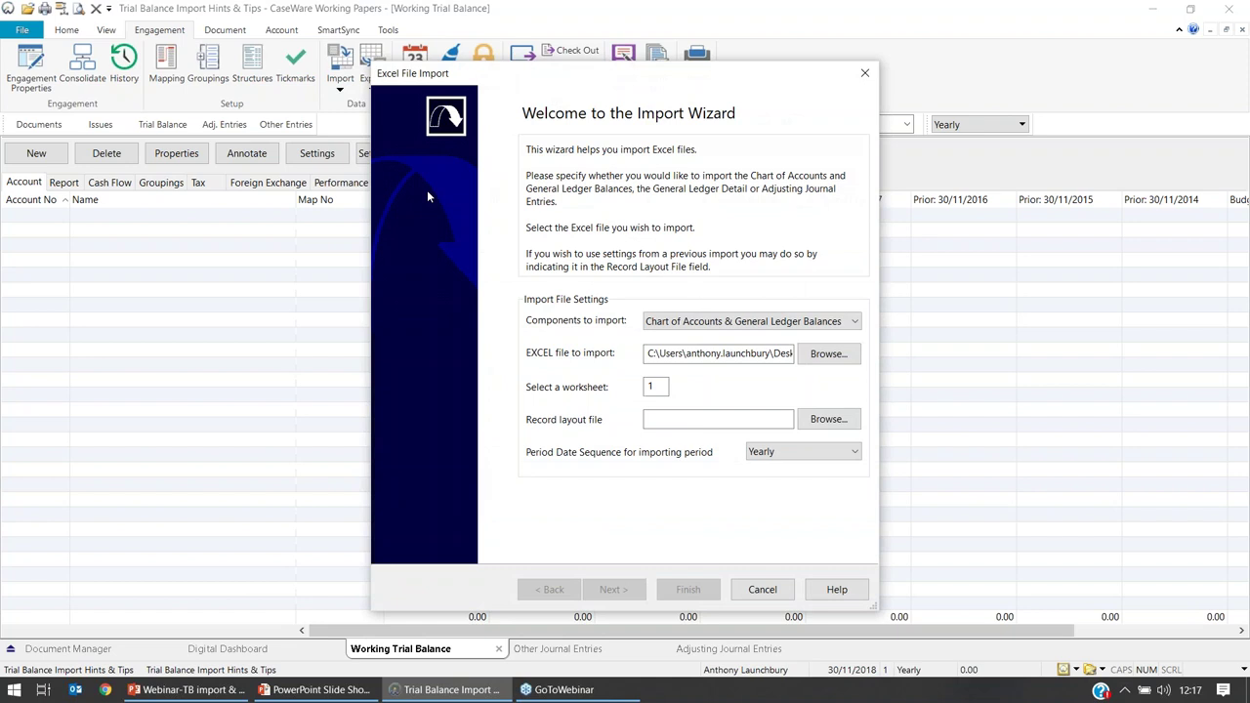
{"action": "left_click", "coordinate": [790, 319]}
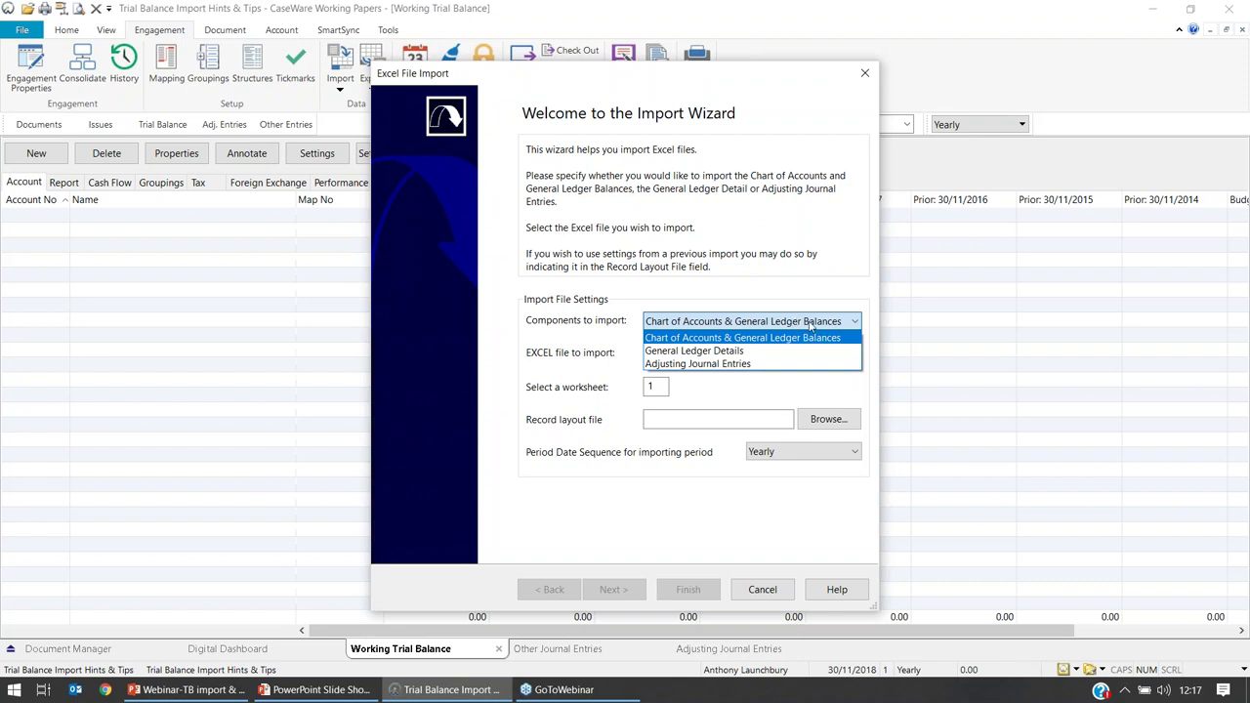
{"action": "left_click", "coordinate": [764, 341]}
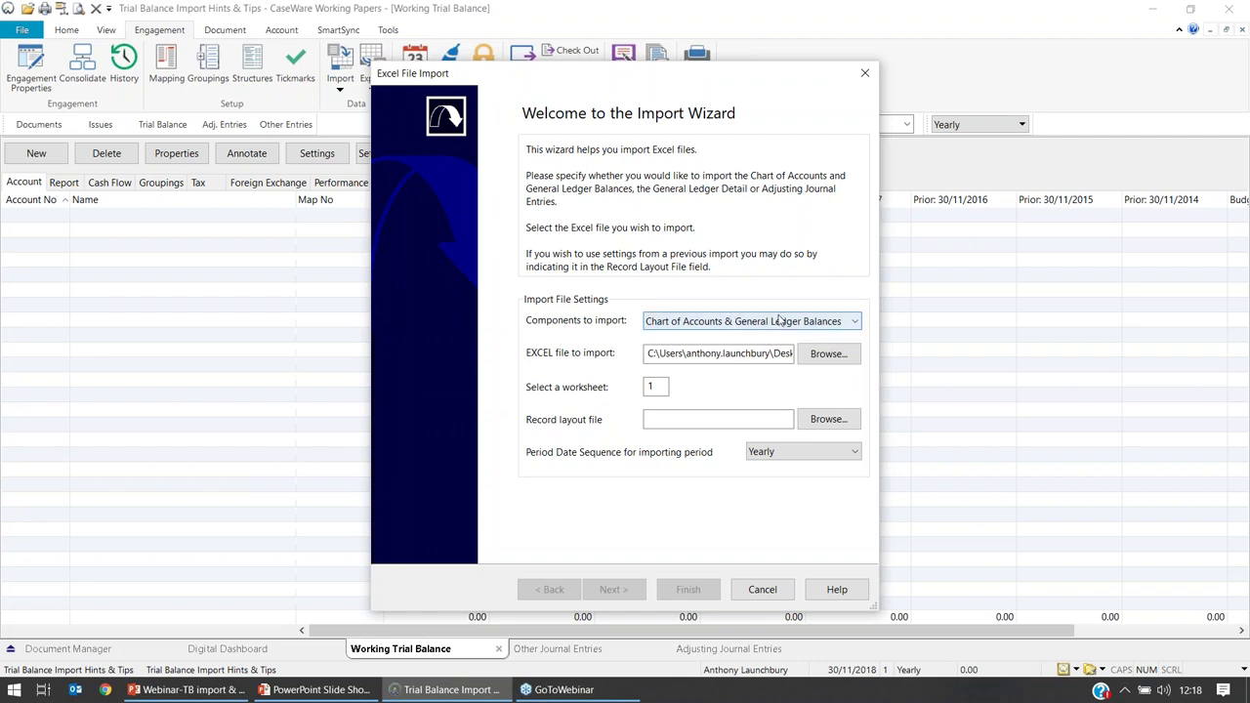
Set RS Transport TB.xls, found through the Trial Balance Import Hints & Tips folder on the Desktop, as the Excel file to import
{"action": "left_click", "coordinate": [676, 354]}
{"action": "left_click_drag", "start_coordinate": [676, 355], "coordinate": [831, 355]}
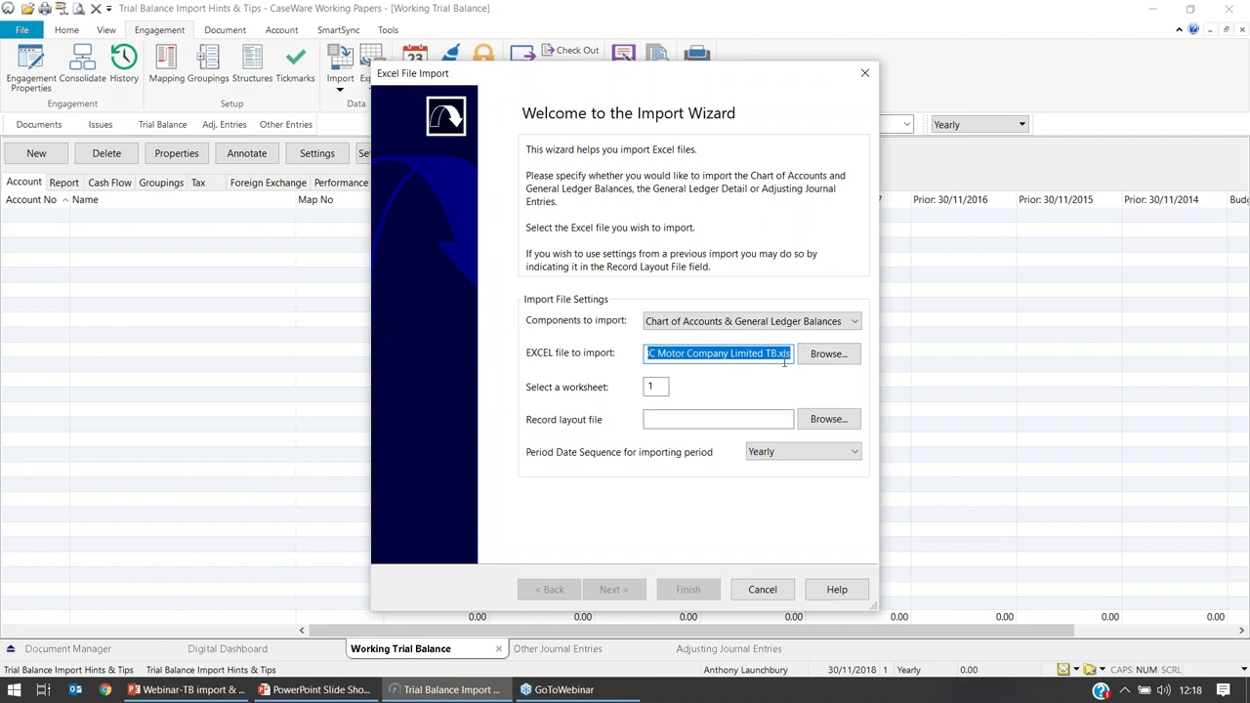
{"action": "left_click", "coordinate": [826, 354]}
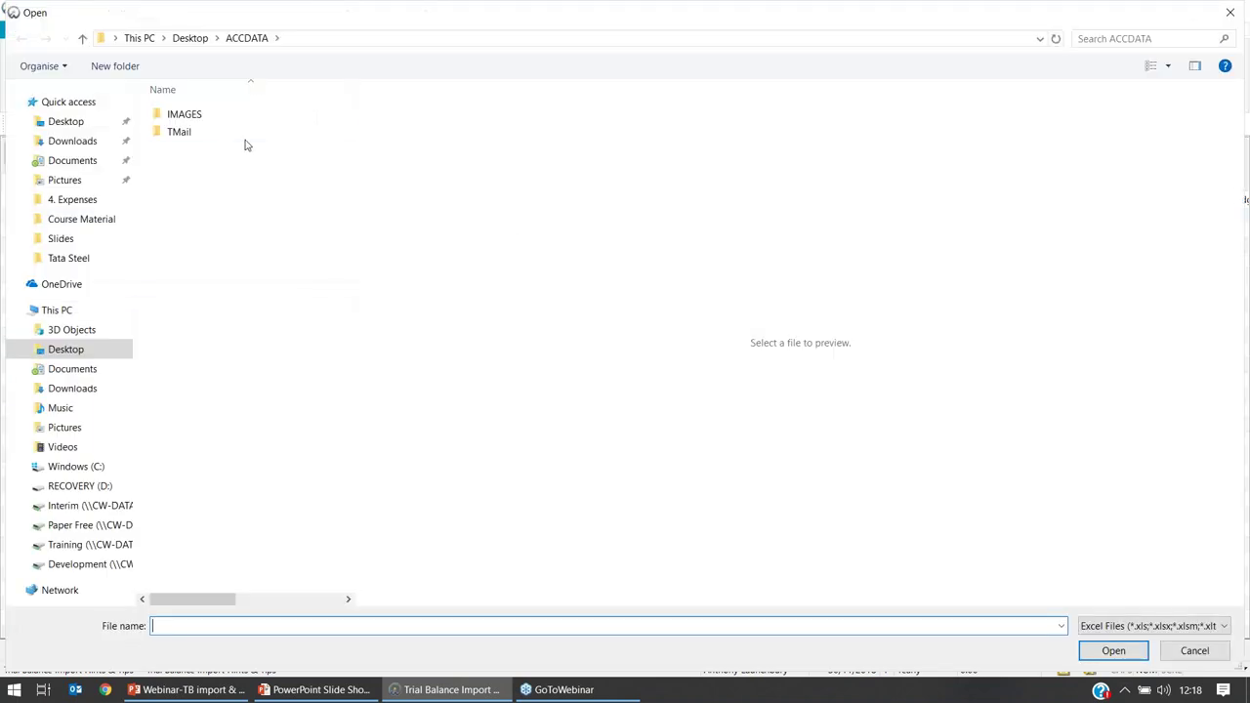
{"action": "left_click", "coordinate": [90, 122]}
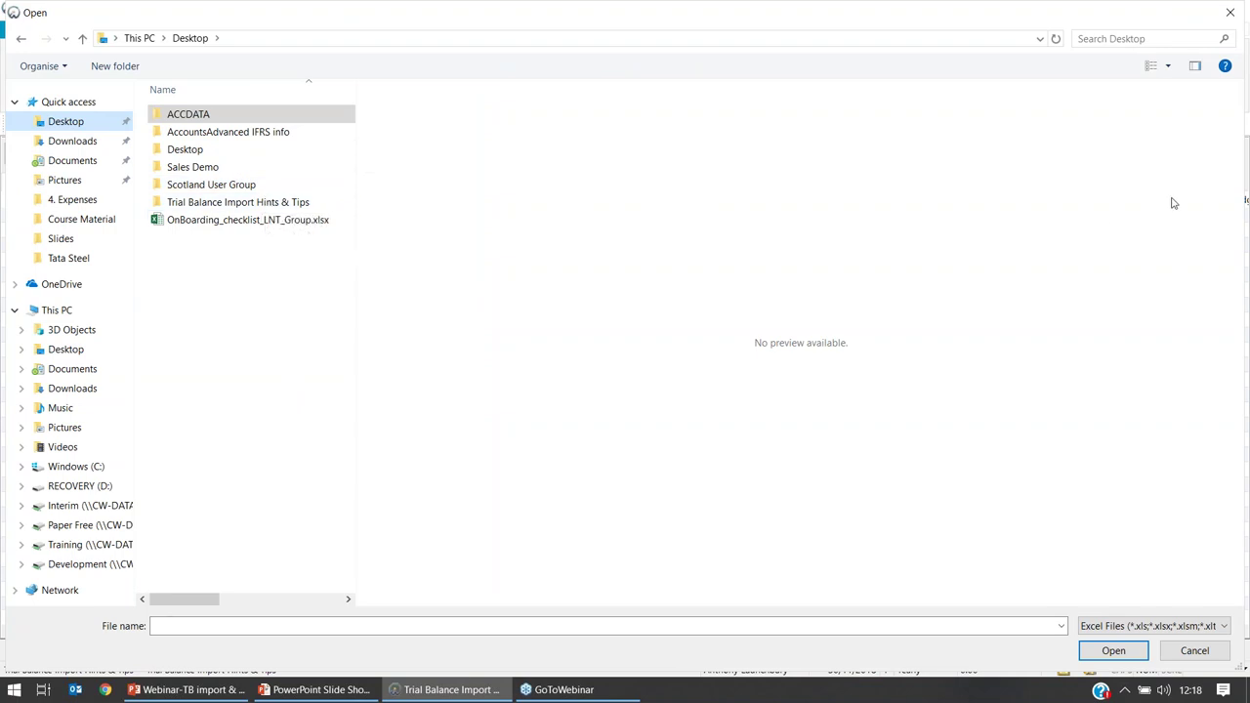
{"action": "double_click", "coordinate": [271, 203]}
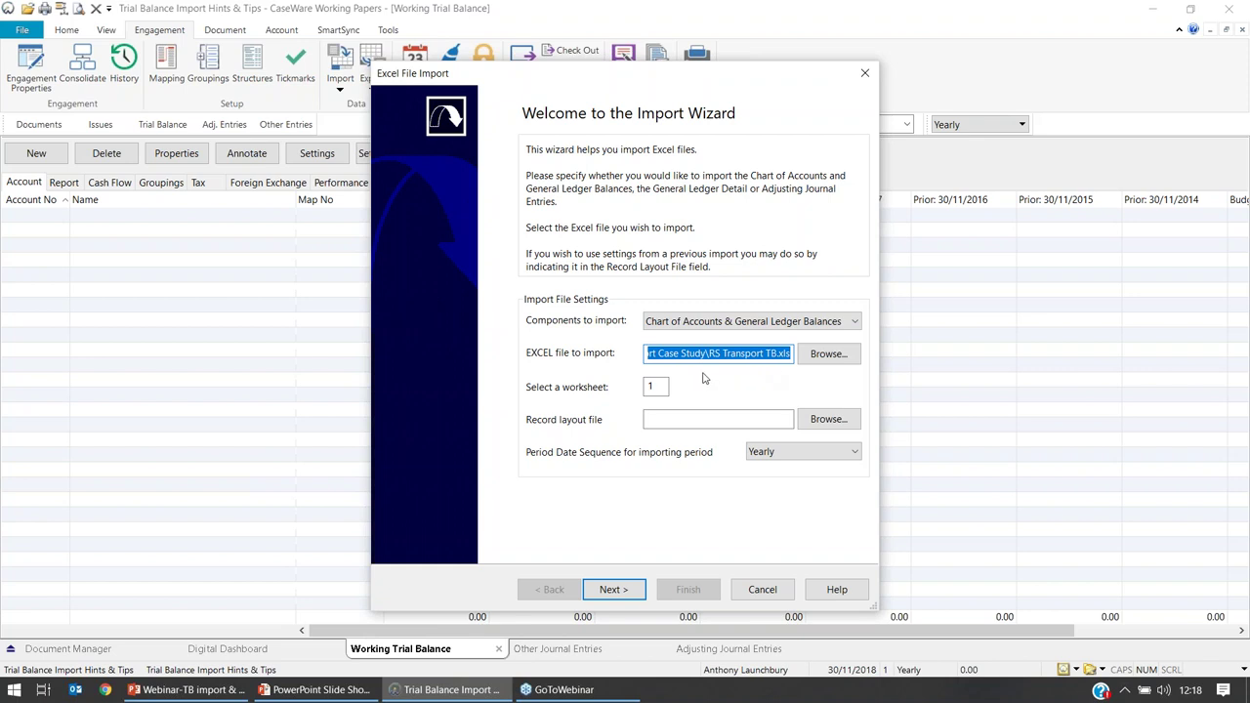
Keep worksheet 1 and the Yearly period date sequence for the import, and continue to the data properties
{"action": "left_click", "coordinate": [652, 387]}
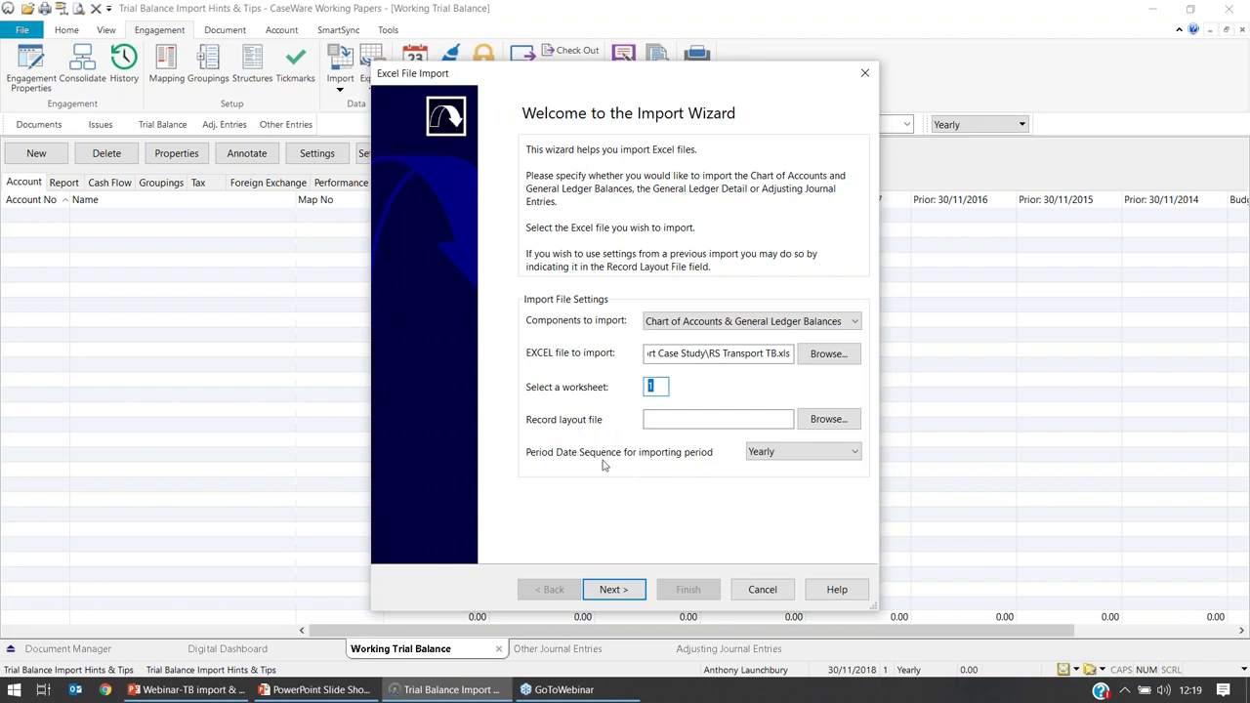
{"action": "left_click", "coordinate": [799, 455]}
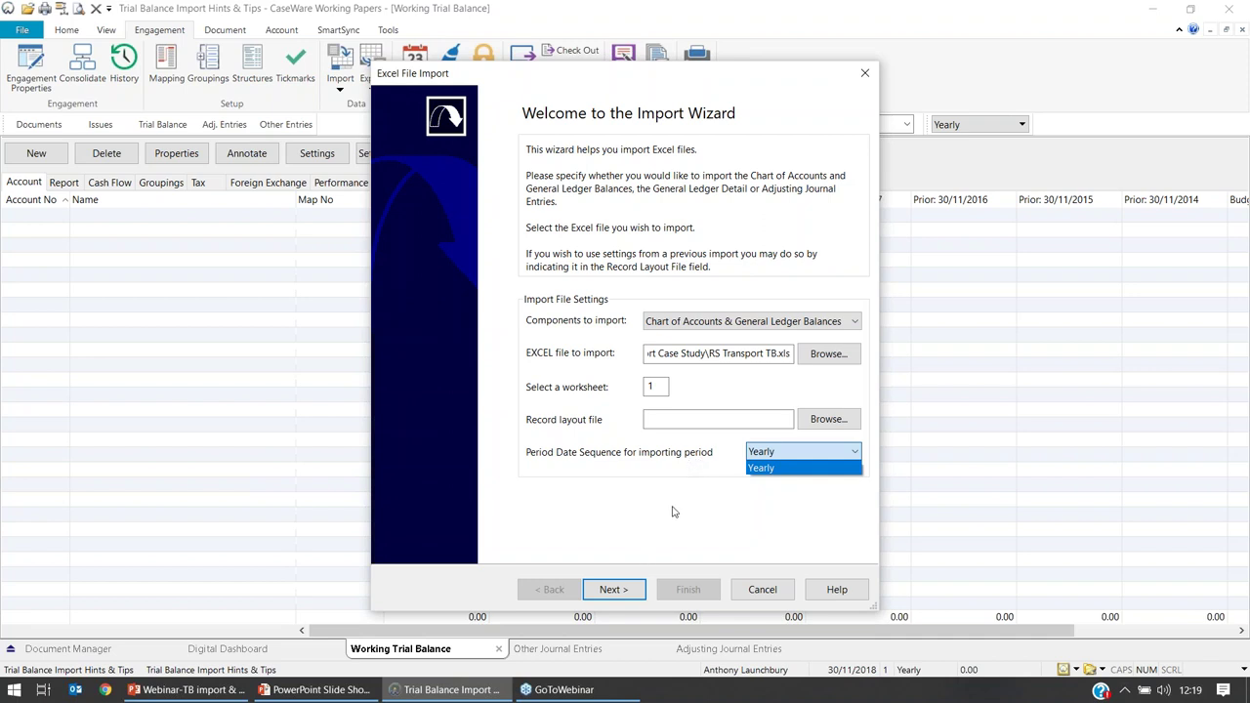
{"action": "left_click", "coordinate": [647, 489]}
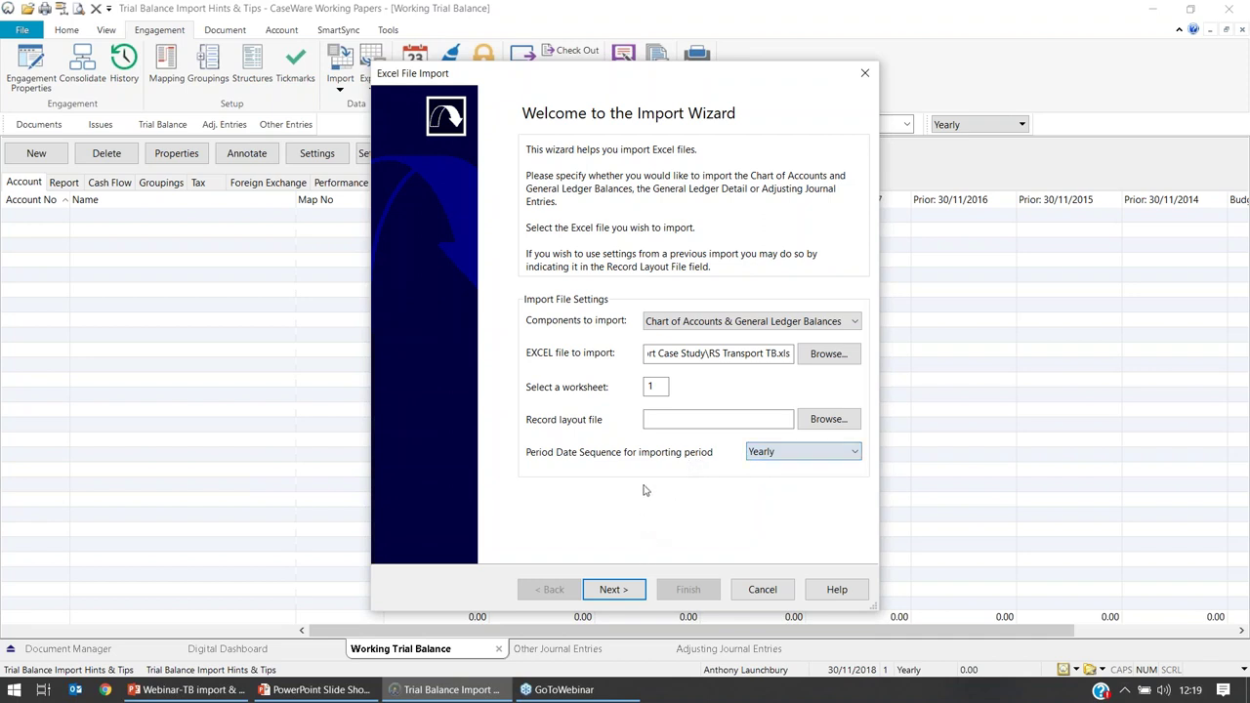
{"action": "left_click", "coordinate": [619, 584]}
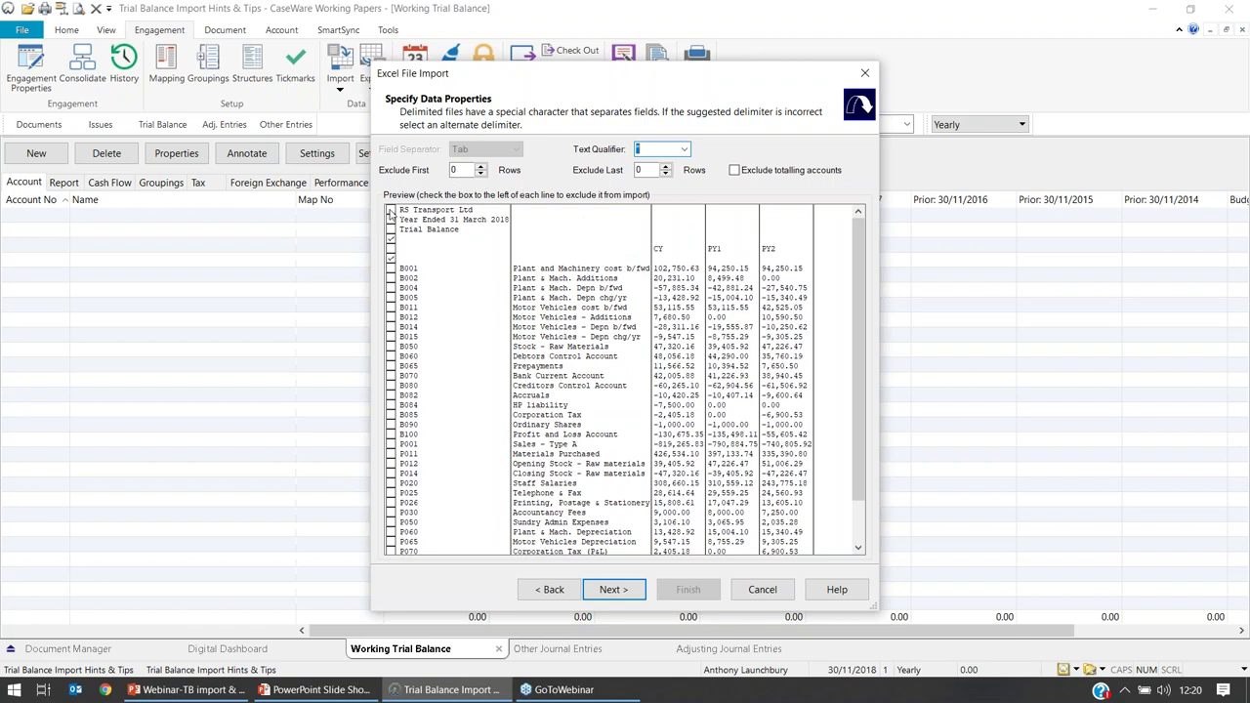
Exclude the first 6 and last 2 rows of the trial balance, check the preview and continue to the field details
{"action": "left_click", "coordinate": [391, 211]}
{"action": "left_click", "coordinate": [481, 167]}
{"action": "left_click", "coordinate": [480, 166]}
{"action": "left_click", "coordinate": [481, 166]}
{"action": "left_click", "coordinate": [481, 166]}
{"action": "left_click", "coordinate": [481, 166]}
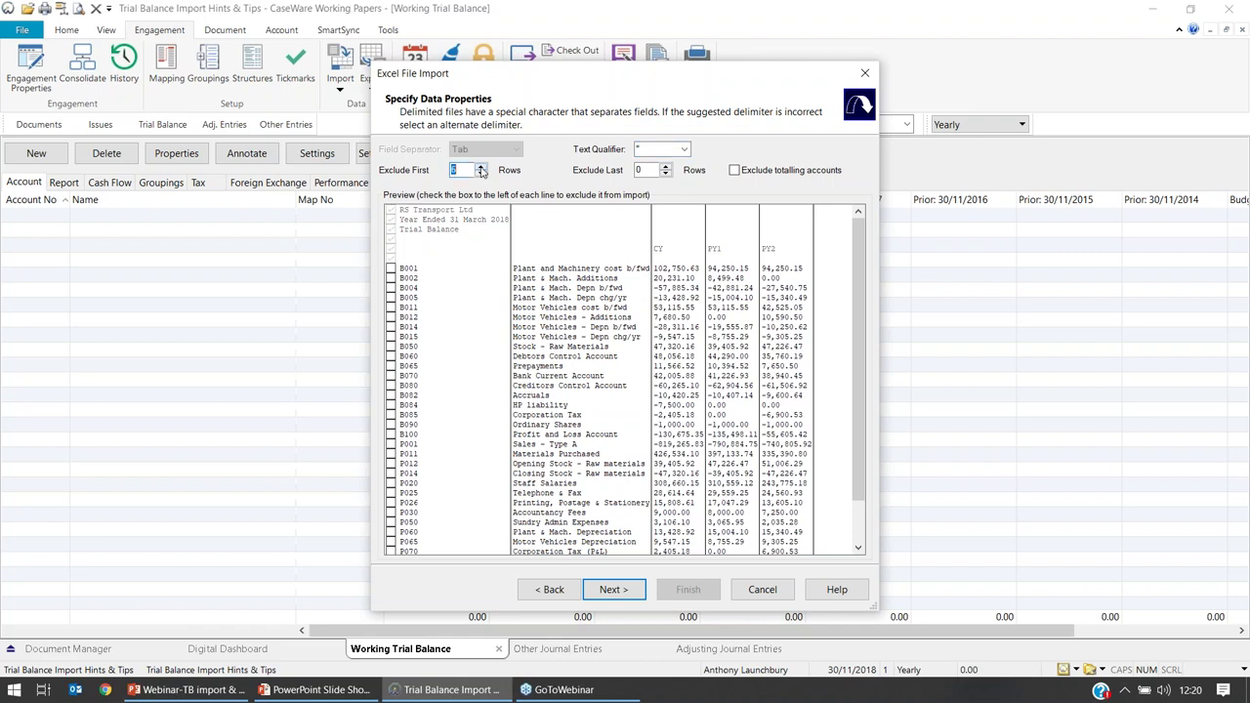
{"action": "left_click", "coordinate": [666, 166]}
{"action": "left_click", "coordinate": [666, 166]}
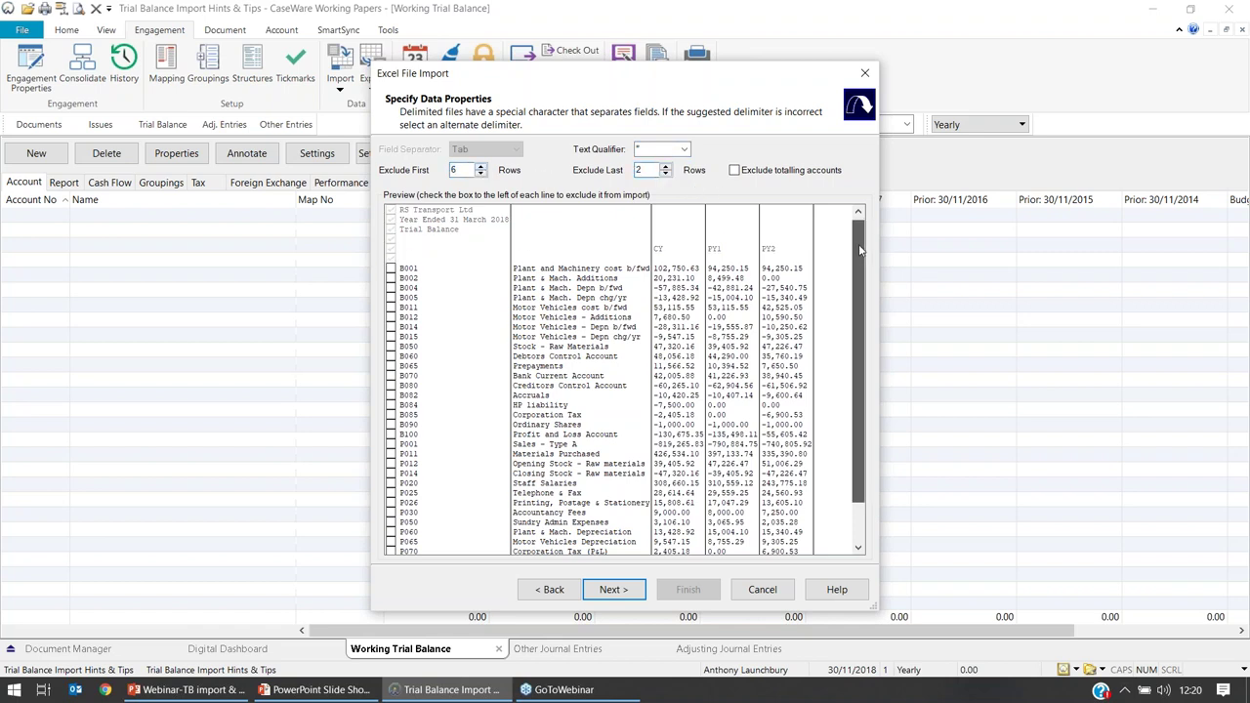
{"action": "scroll", "coordinate": [762, 337], "scroll_direction": "down", "scroll_amount": 2}
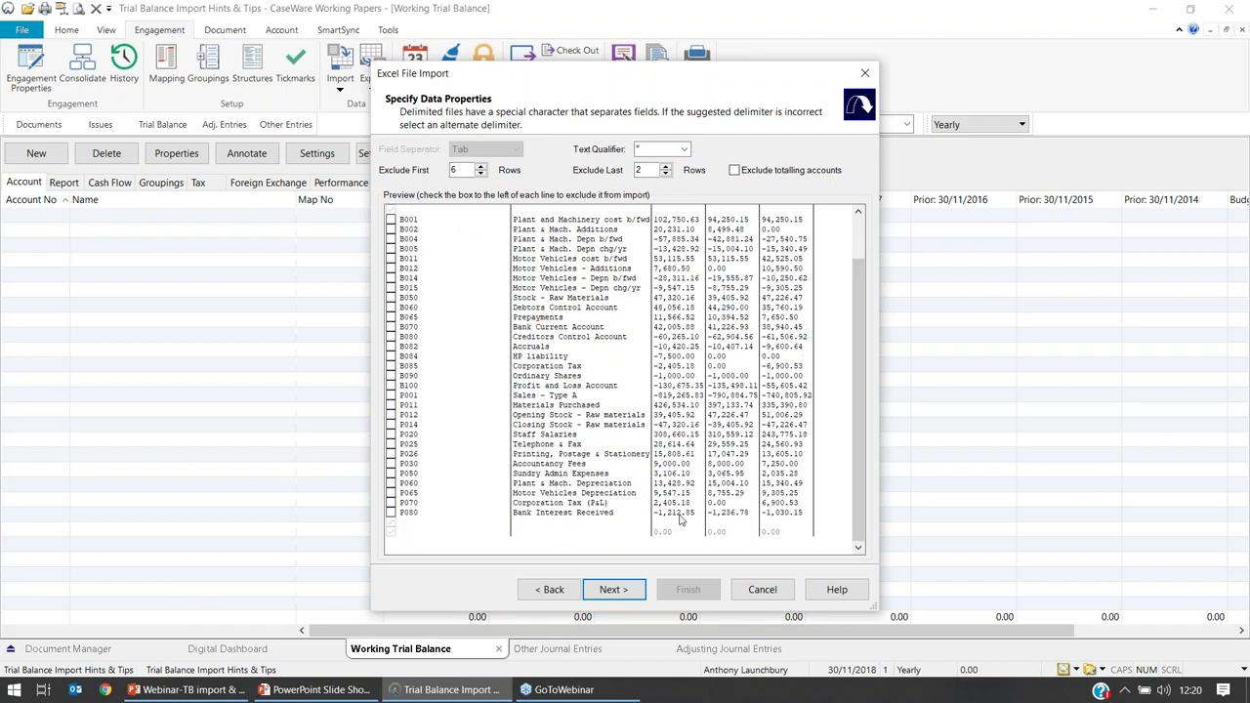
{"action": "scroll", "coordinate": [867, 334], "scroll_direction": "up", "scroll_amount": 2}
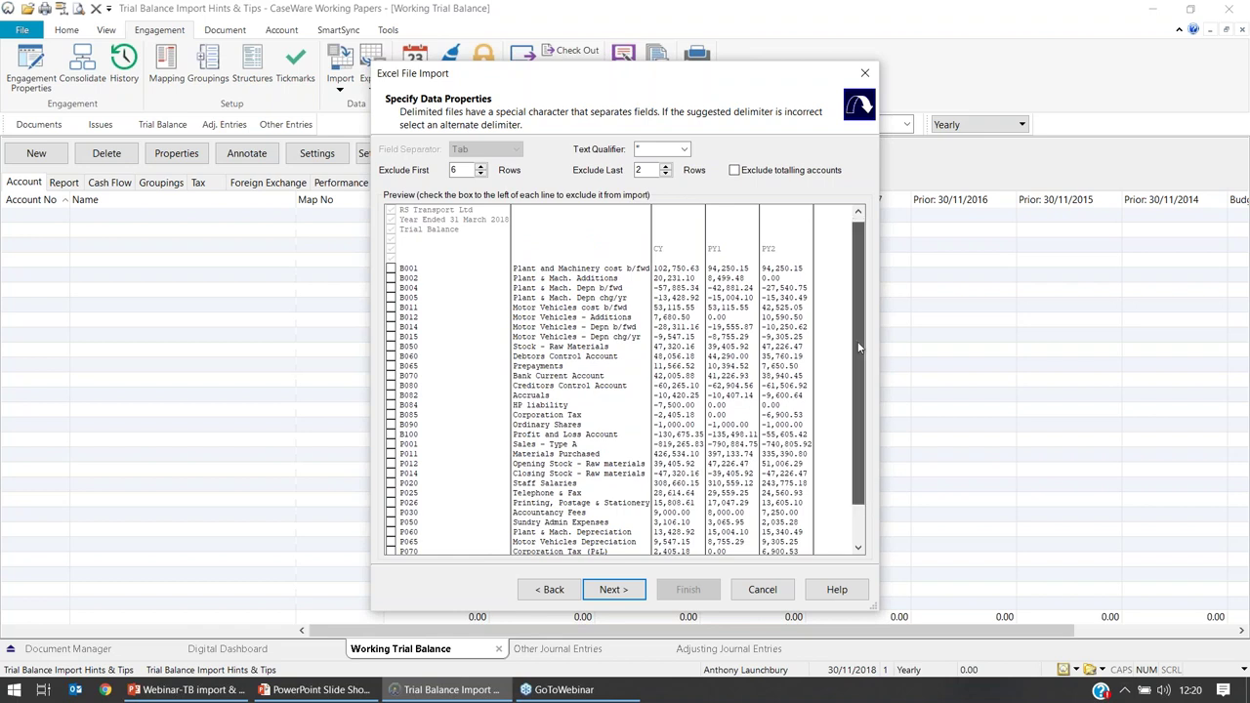
{"action": "scroll", "coordinate": [859, 348], "scroll_direction": "down", "scroll_amount": 2}
{"action": "left_click", "coordinate": [614, 589]}
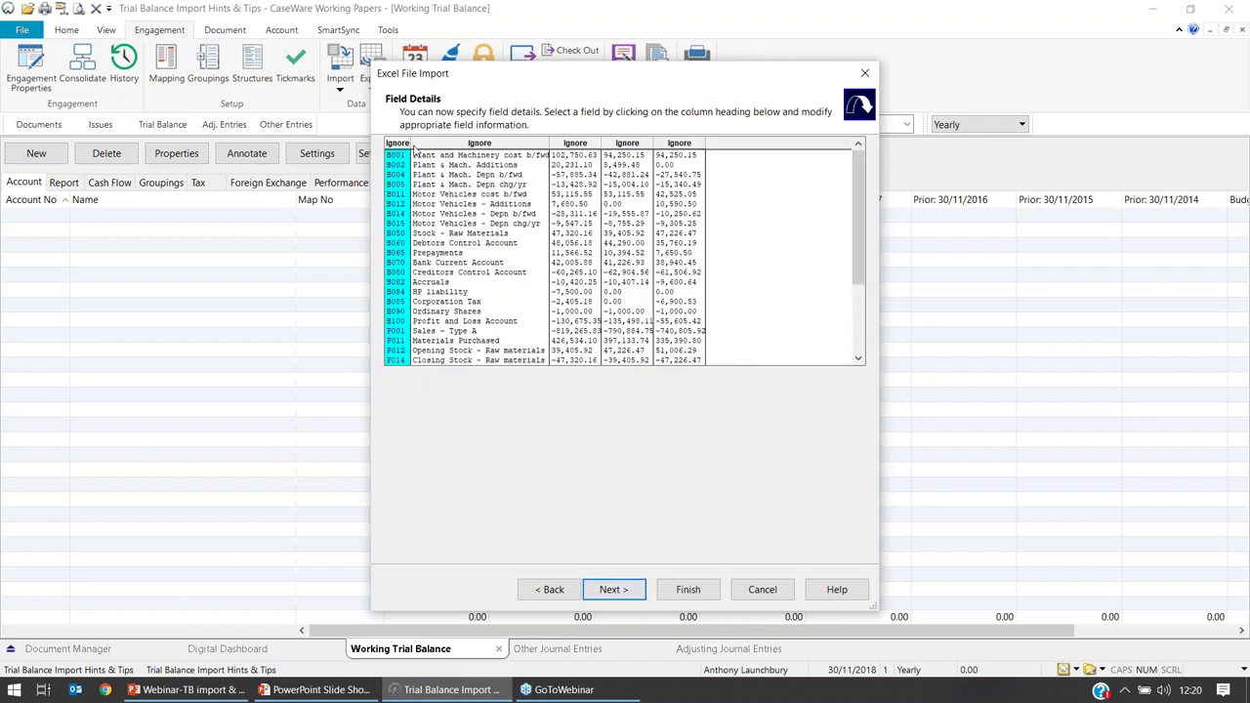
Widen the account code column and assign it as Account Number, and assign the names column as Account Description
{"action": "left_click_drag", "start_coordinate": [417, 145], "coordinate": [497, 144]}
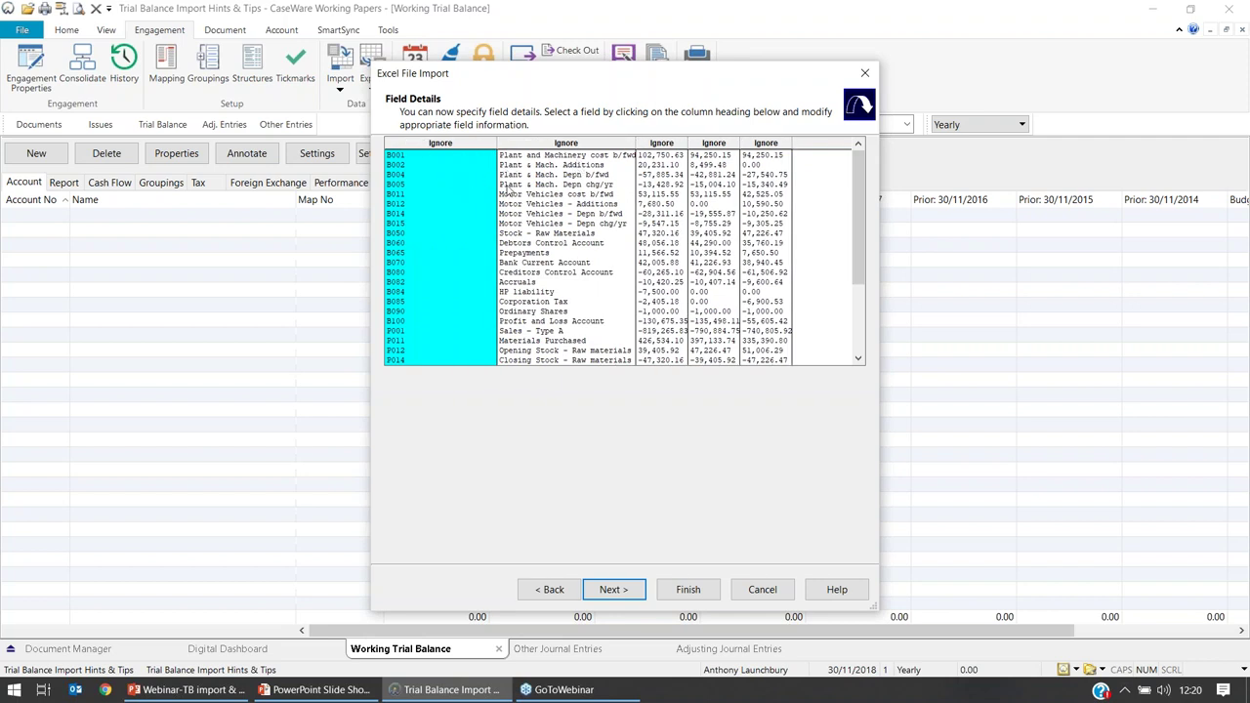
{"action": "left_click", "coordinate": [442, 145]}
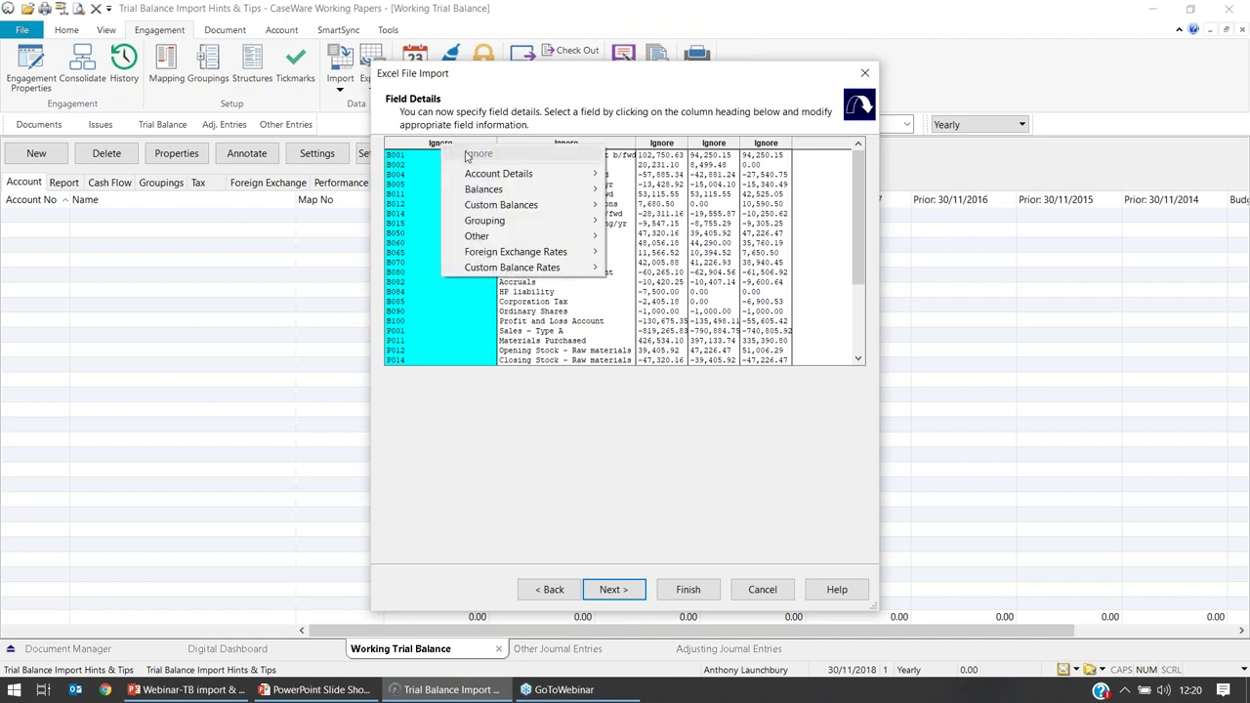
{"action": "mouse_move", "coordinate": [514, 173]}
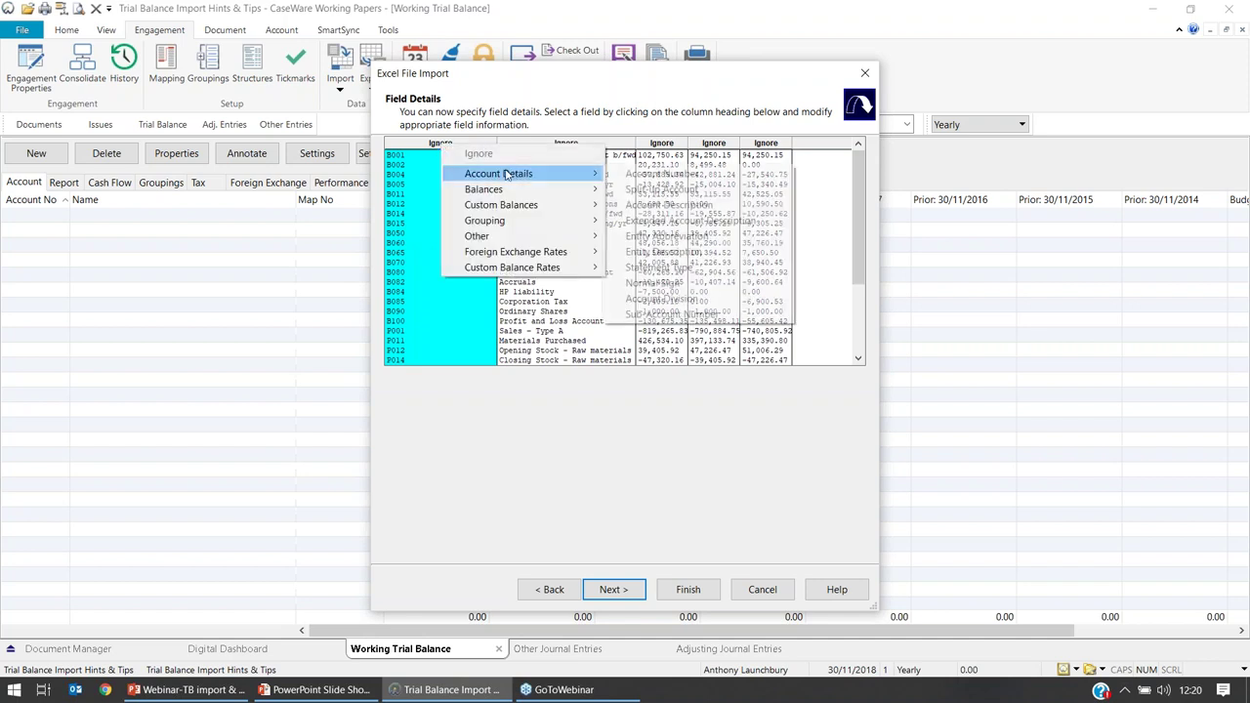
{"action": "left_click", "coordinate": [664, 176]}
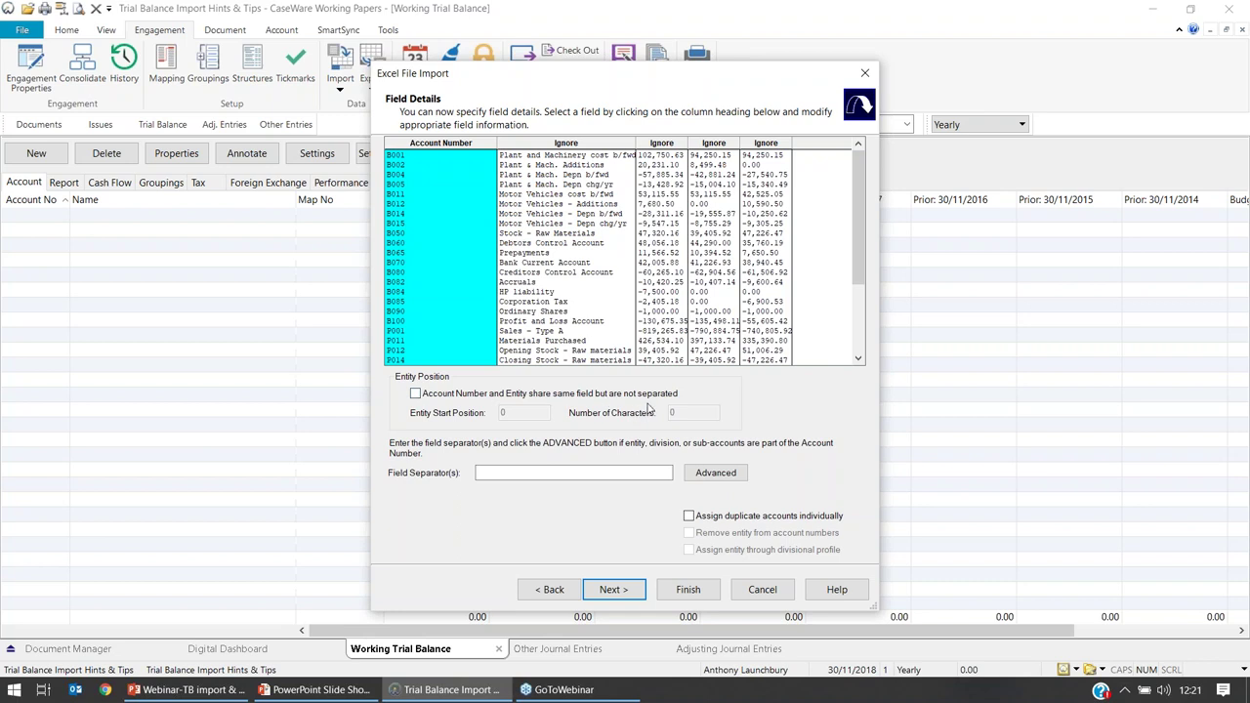
{"action": "left_click", "coordinate": [576, 145]}
{"action": "mouse_move", "coordinate": [641, 180]}
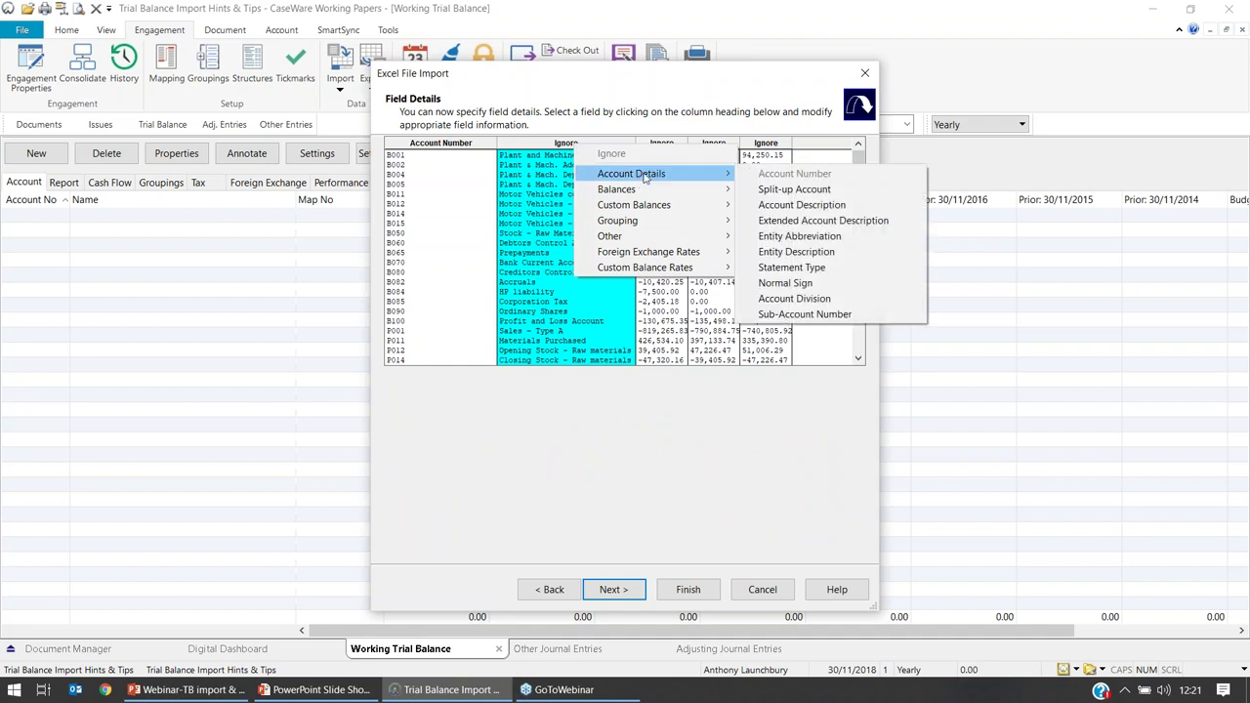
{"action": "left_click", "coordinate": [812, 208]}
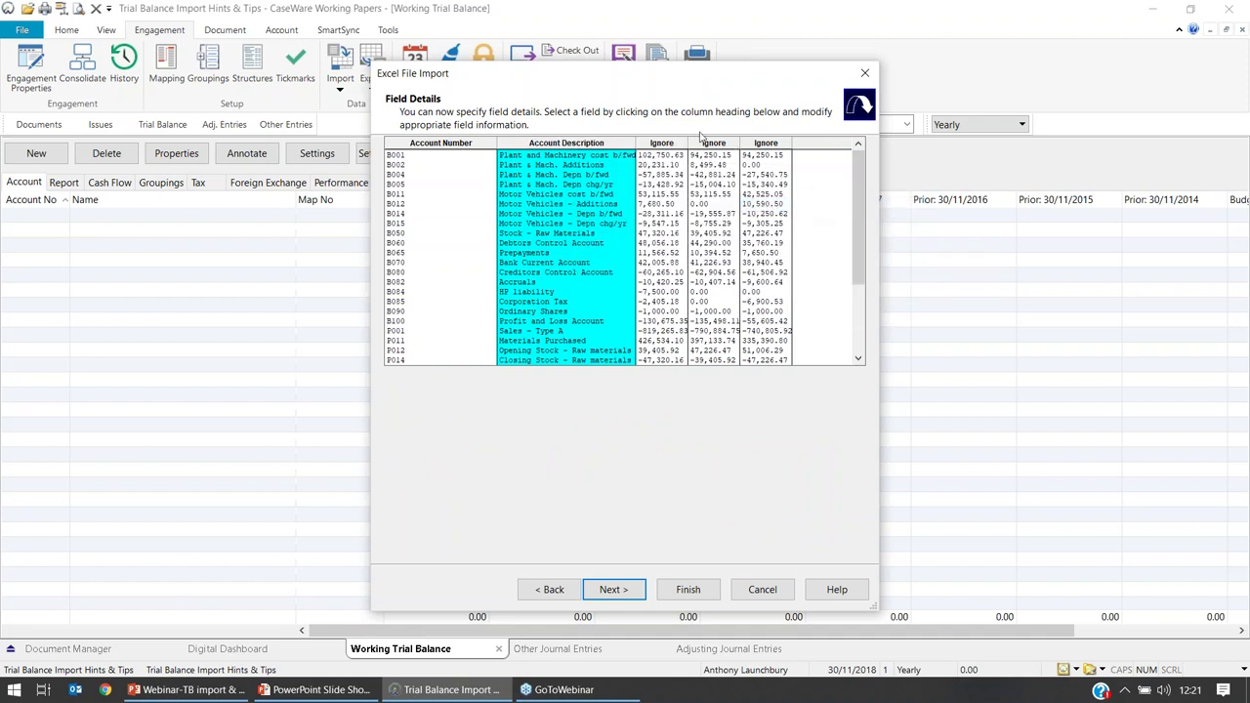
Assign the first amount column to the Current Year Period 1 balance and check the trial balance columns behind the import wizard
{"action": "left_click", "coordinate": [668, 146]}
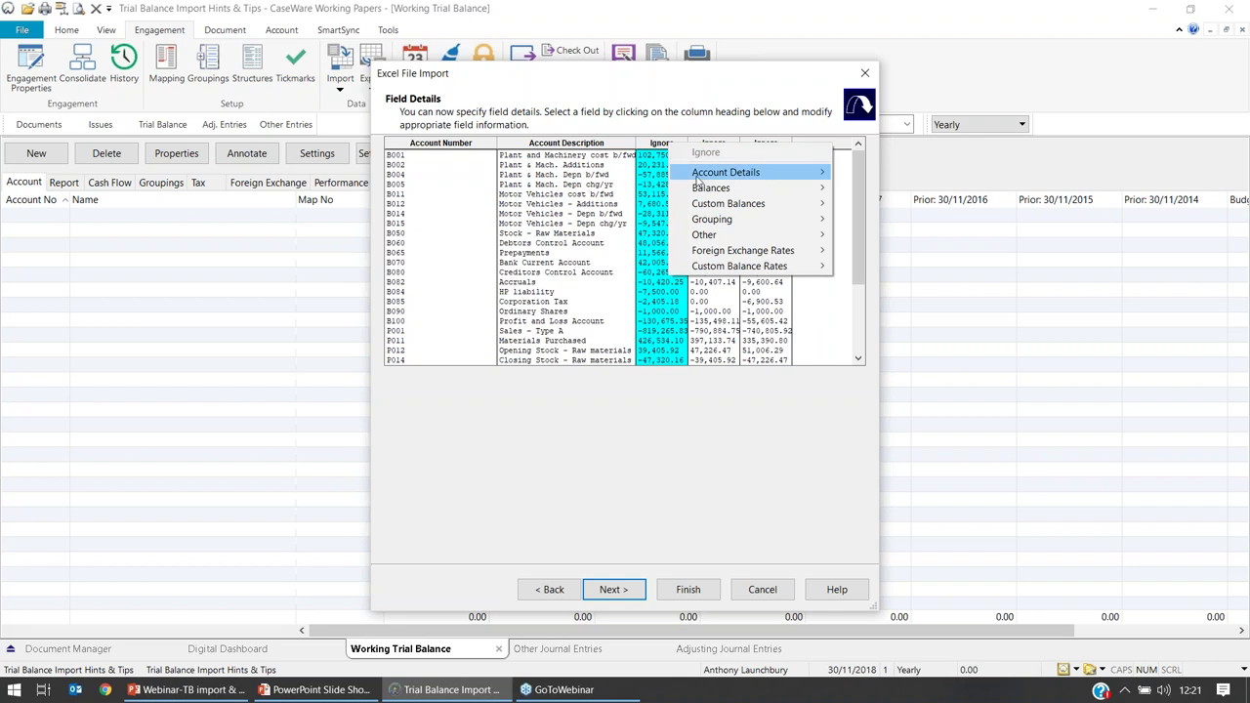
{"action": "mouse_move", "coordinate": [825, 202]}
{"action": "mouse_move", "coordinate": [870, 190]}
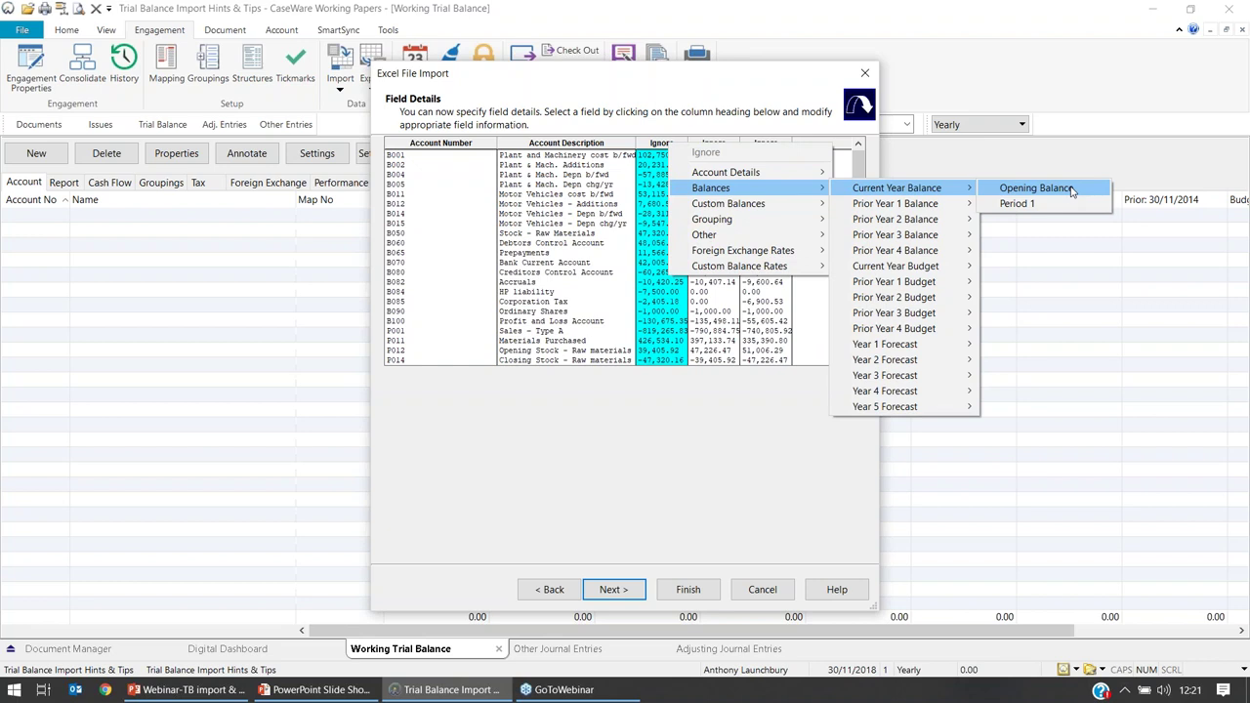
{"action": "left_click", "coordinate": [1019, 203]}
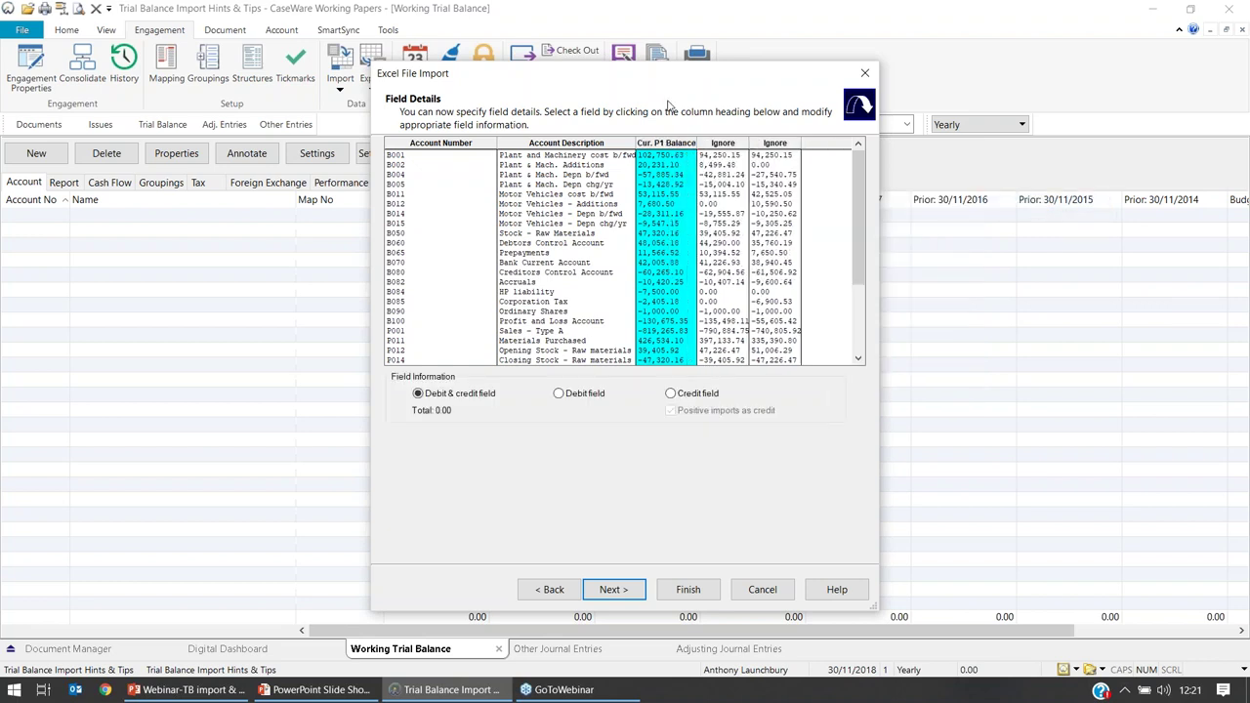
{"action": "left_click_drag", "start_coordinate": [648, 78], "coordinate": [995, 75]}
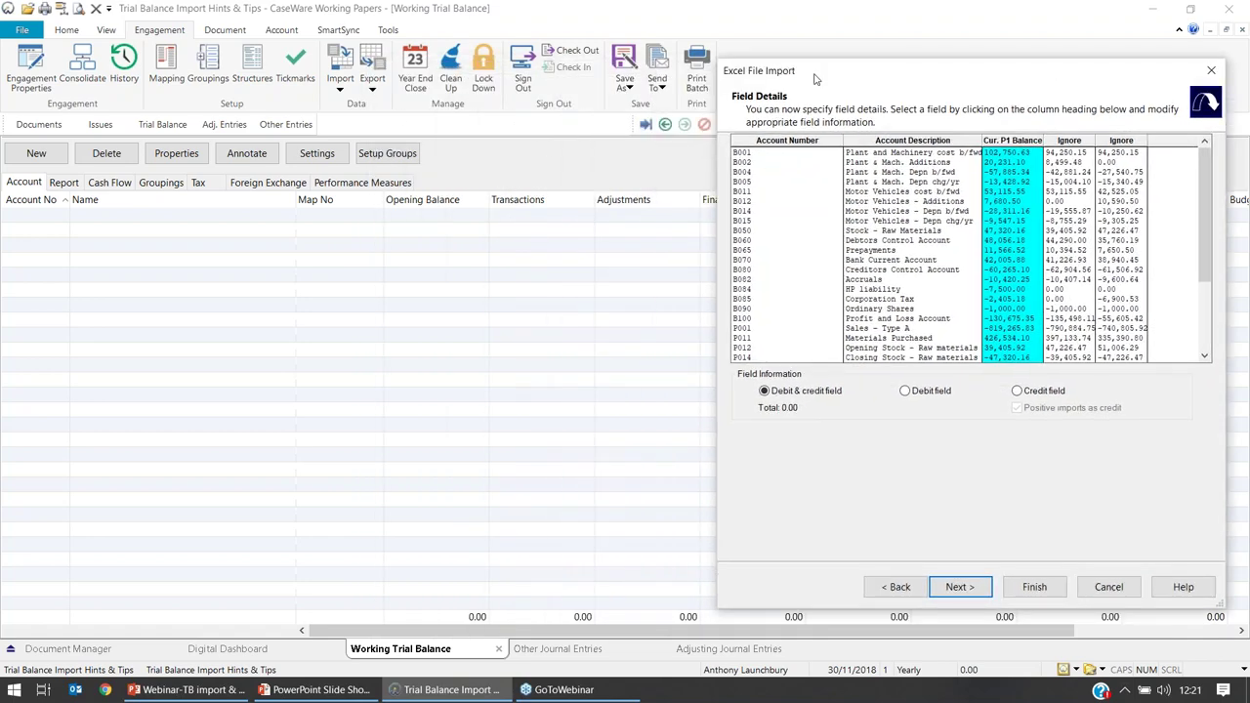
{"action": "left_click_drag", "start_coordinate": [806, 79], "coordinate": [449, 65]}
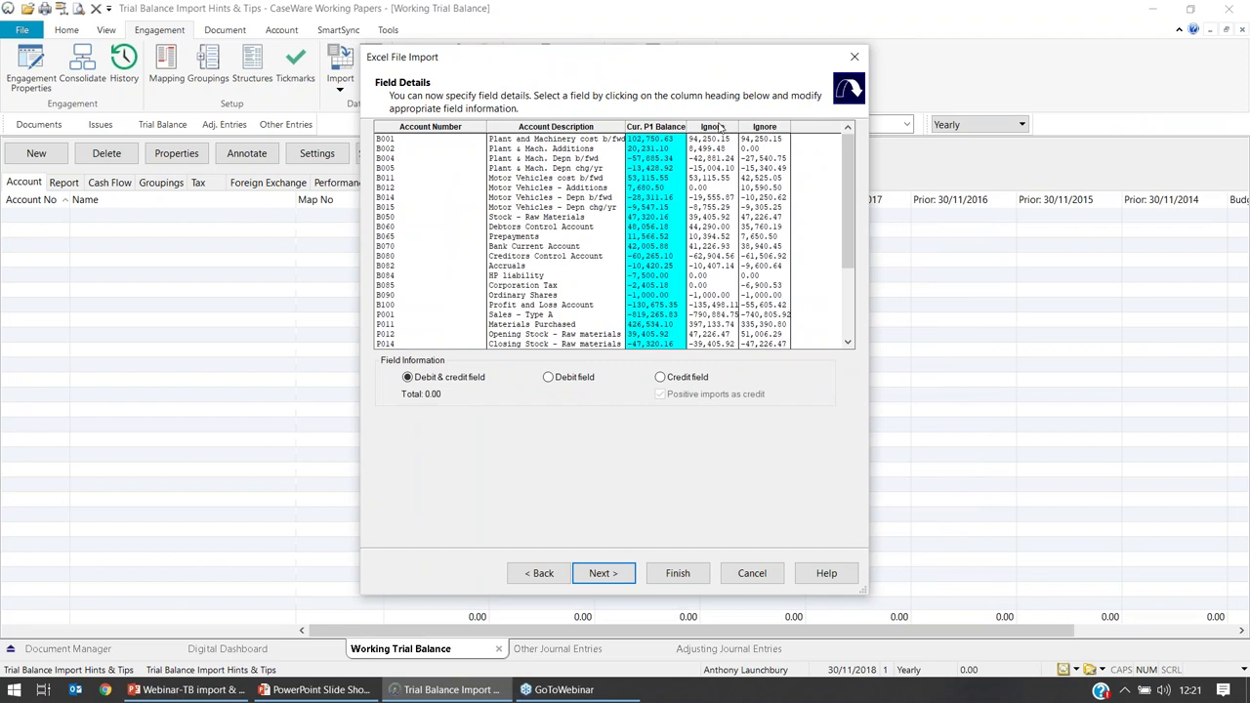
Assign the second amount column to the Prior Year 1 Period 1 balance and the third to the Prior Year 3 Period 1 balance
{"action": "left_click", "coordinate": [720, 128]}
{"action": "mouse_move", "coordinate": [782, 170]}
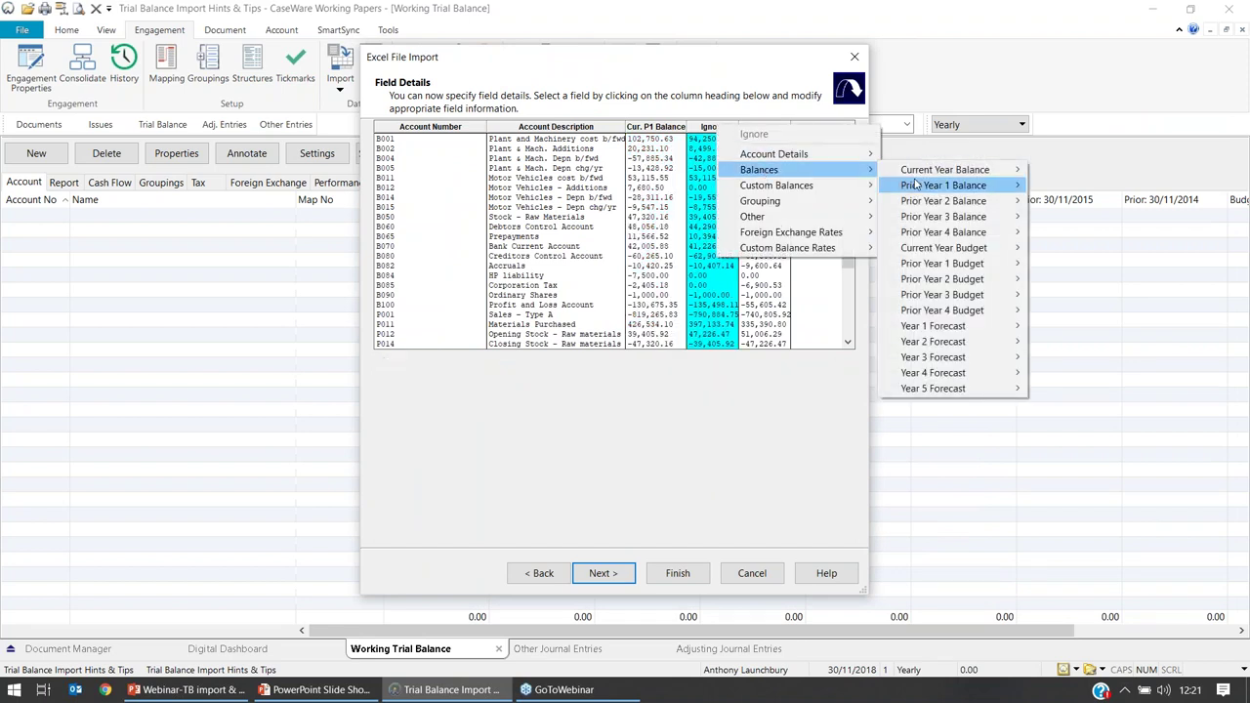
{"action": "mouse_move", "coordinate": [918, 185]}
{"action": "left_click", "coordinate": [1044, 203]}
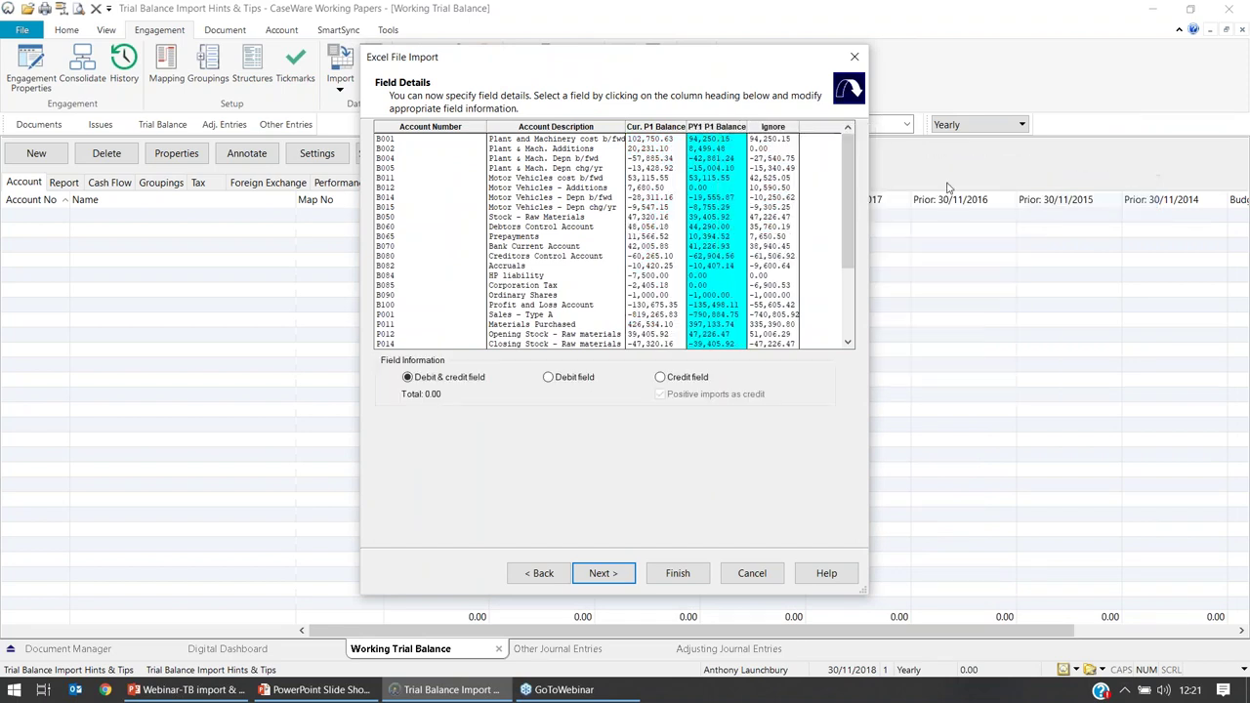
{"action": "left_click", "coordinate": [789, 128]}
{"action": "mouse_move", "coordinate": [840, 172]}
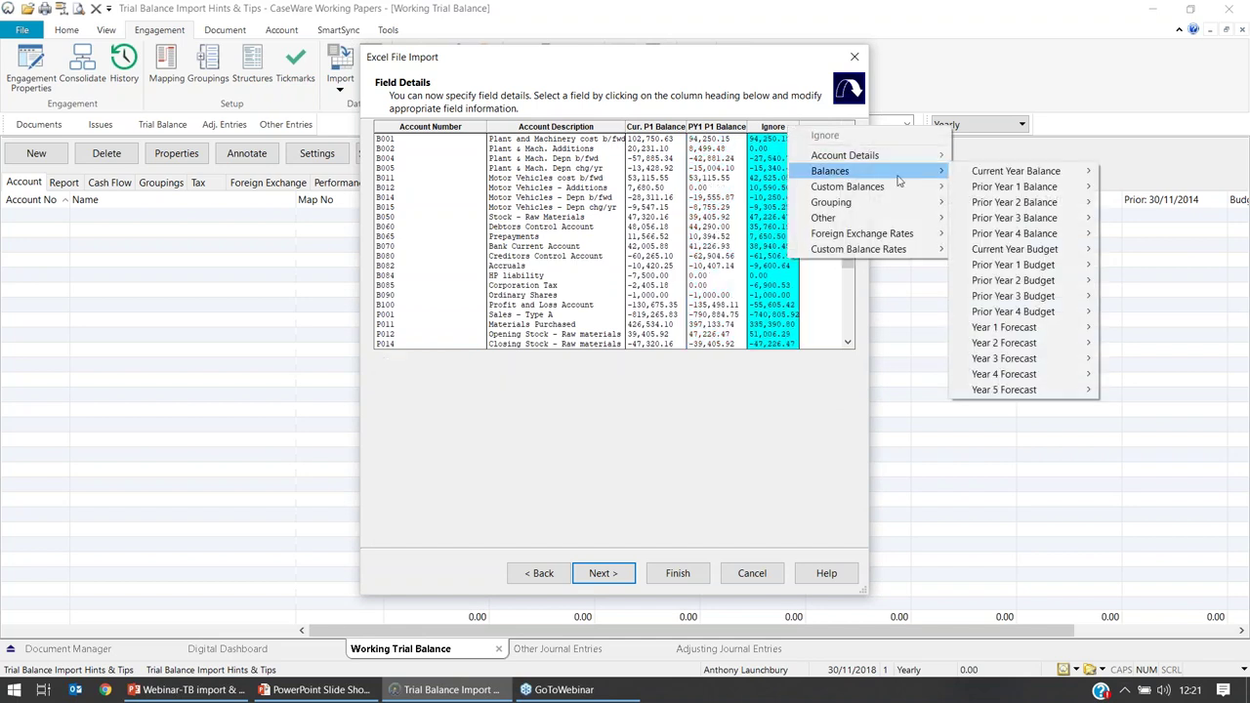
{"action": "mouse_move", "coordinate": [1006, 208]}
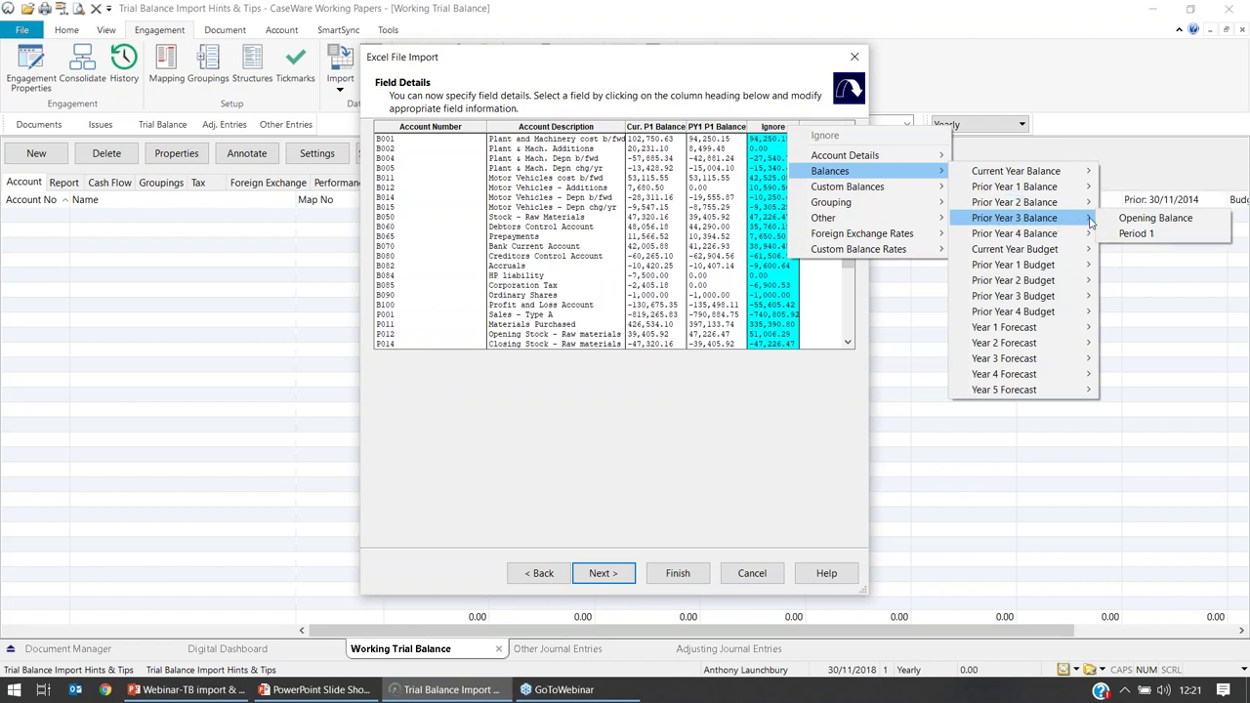
{"action": "left_click", "coordinate": [1133, 233]}
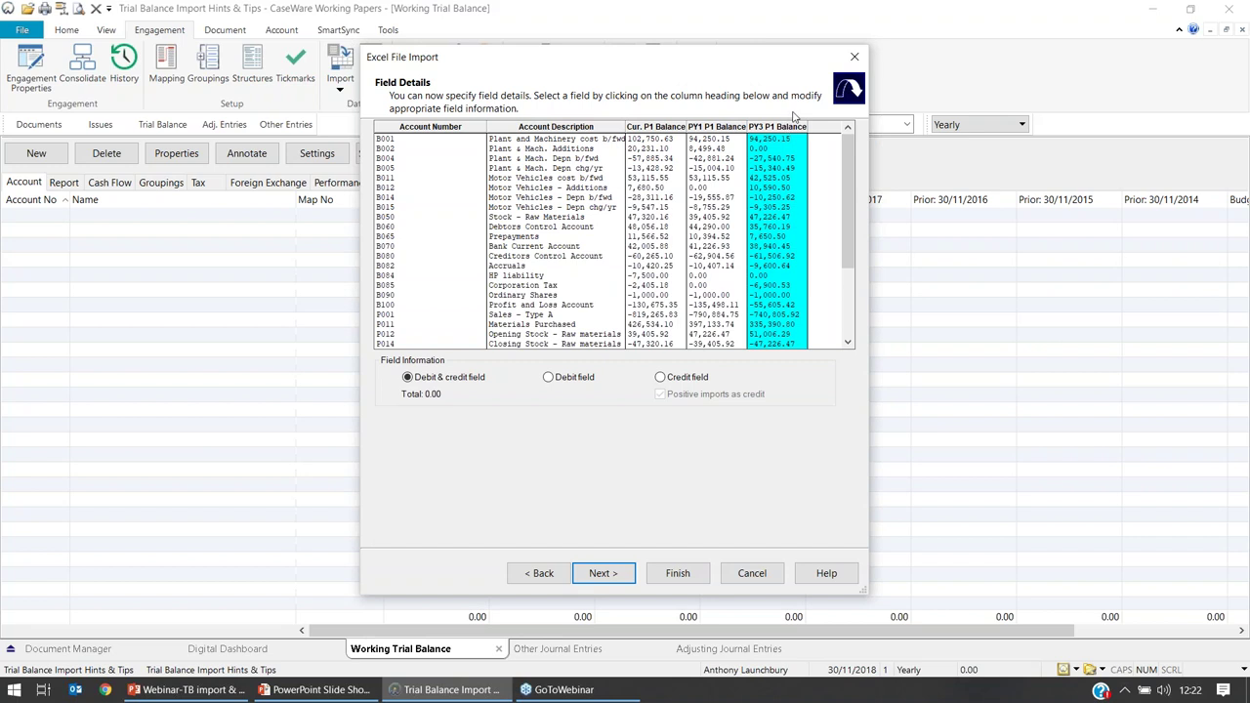
Try to reassign the third amount column to the Prior Year 2 Period 1 balance
{"action": "left_click", "coordinate": [767, 128]}
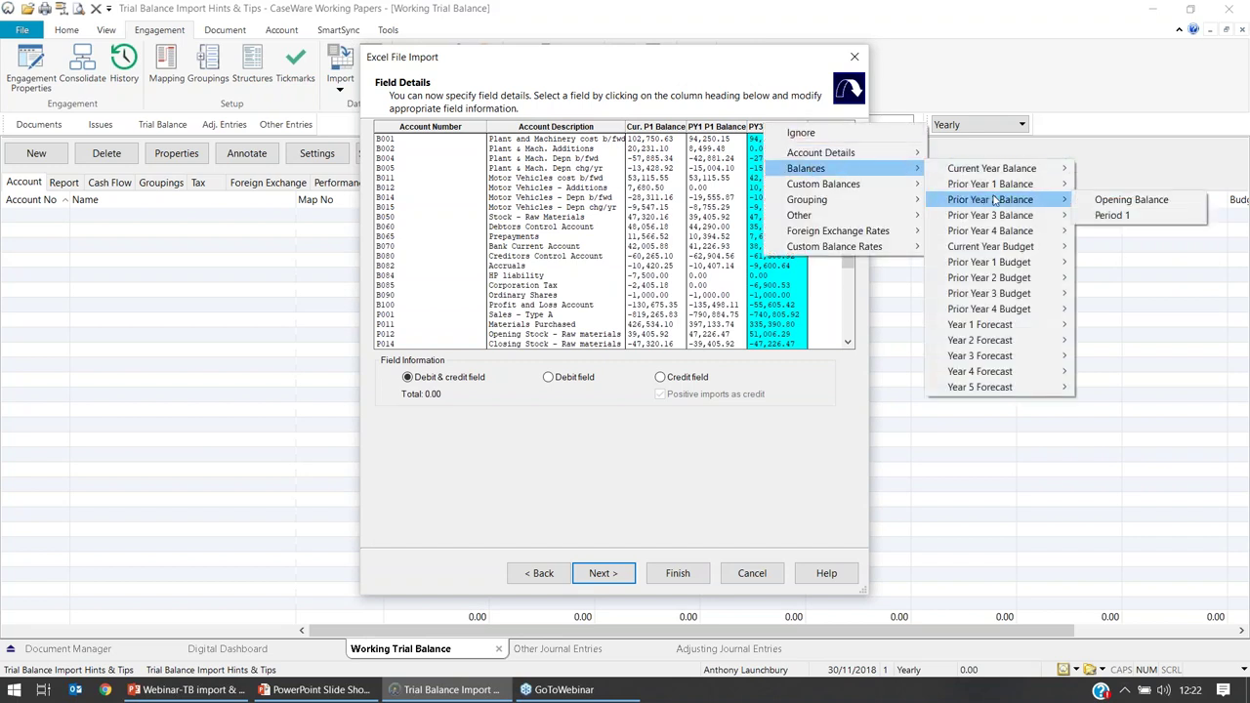
{"action": "left_click", "coordinate": [1111, 214]}
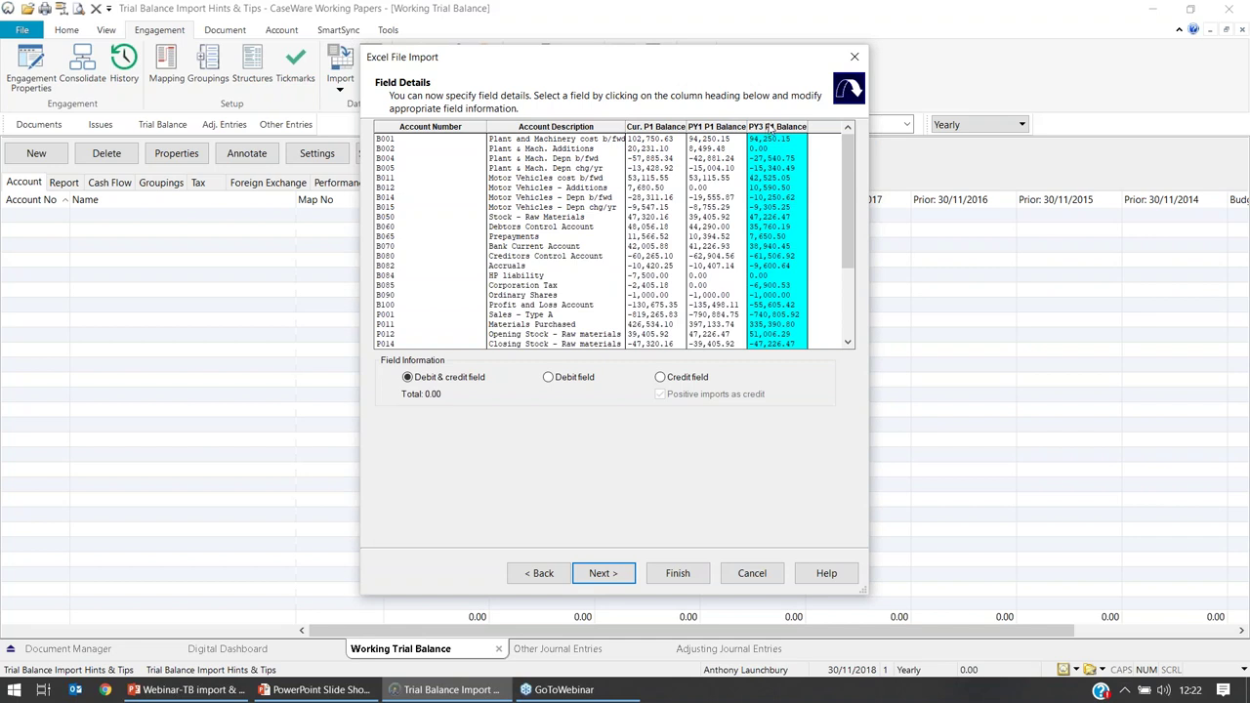
Set the third amount column to Ignore to clear its Prior Year 3 assignment, and assign it to the Prior Year 2 Period 1 balance
{"action": "left_click", "coordinate": [791, 128]}
{"action": "left_click", "coordinate": [800, 128]}
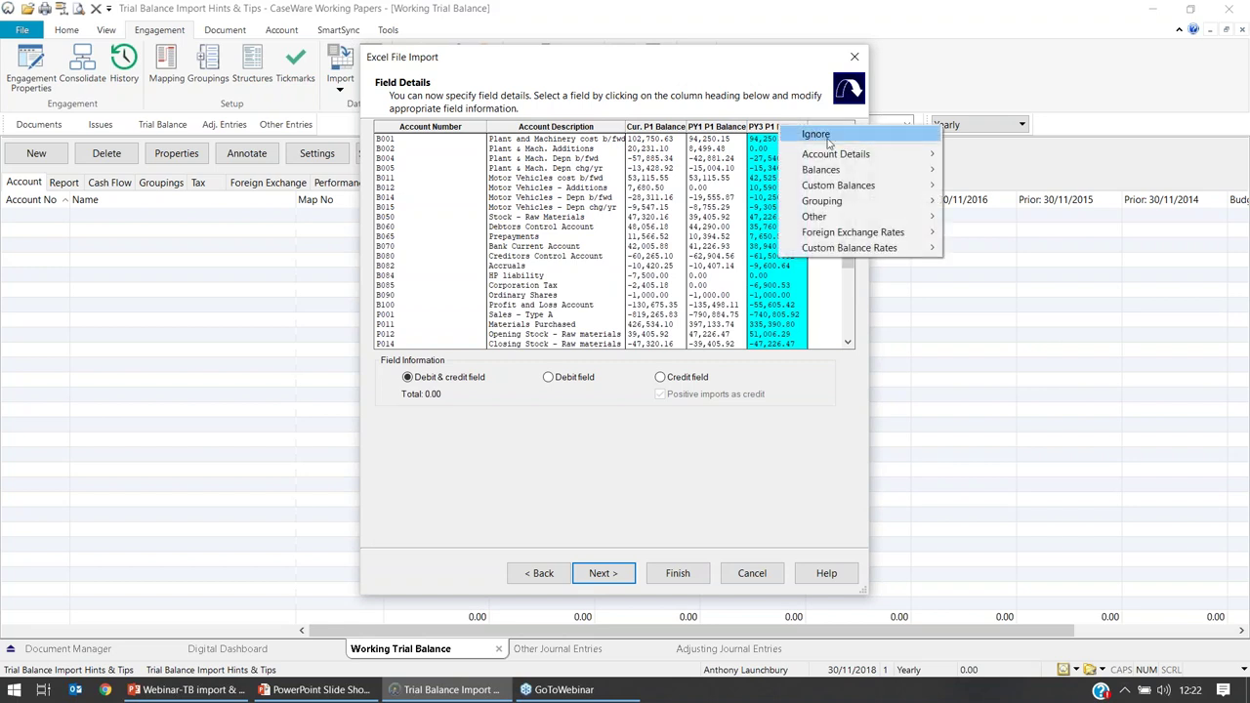
{"action": "left_click", "coordinate": [828, 137]}
{"action": "left_click", "coordinate": [781, 125]}
{"action": "mouse_move", "coordinate": [822, 173]}
{"action": "mouse_move", "coordinate": [1075, 200]}
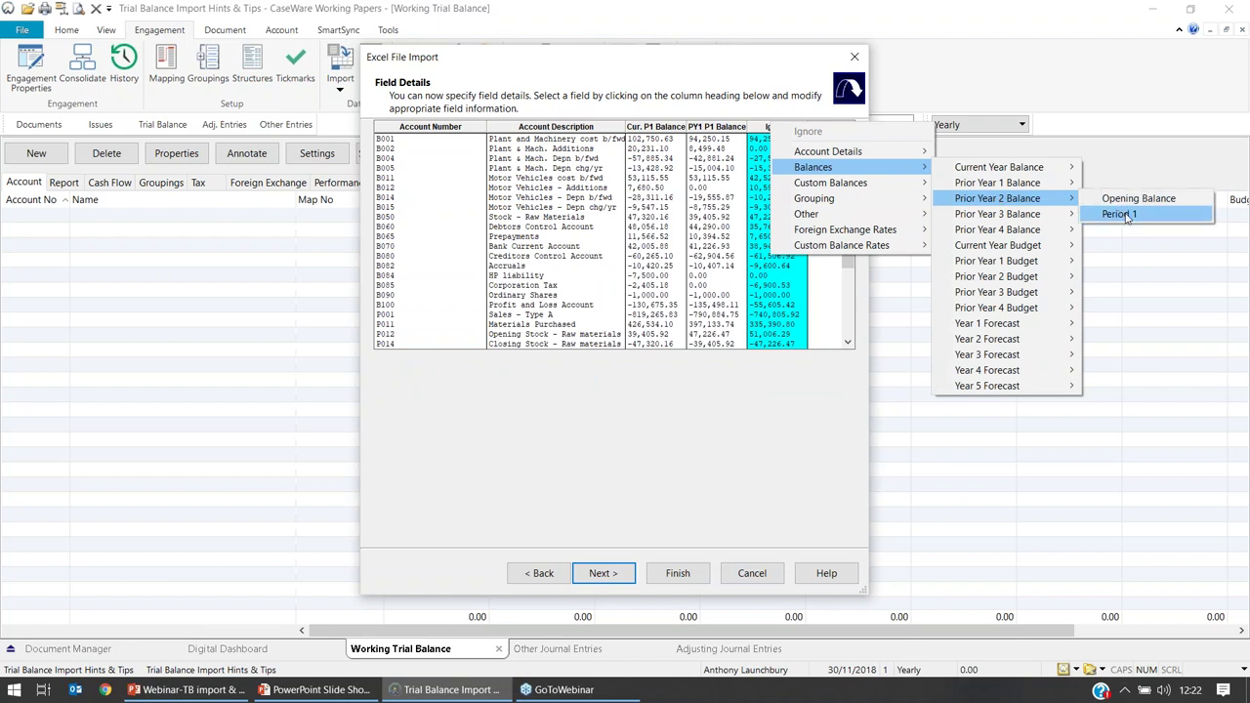
{"action": "left_click", "coordinate": [1121, 214]}
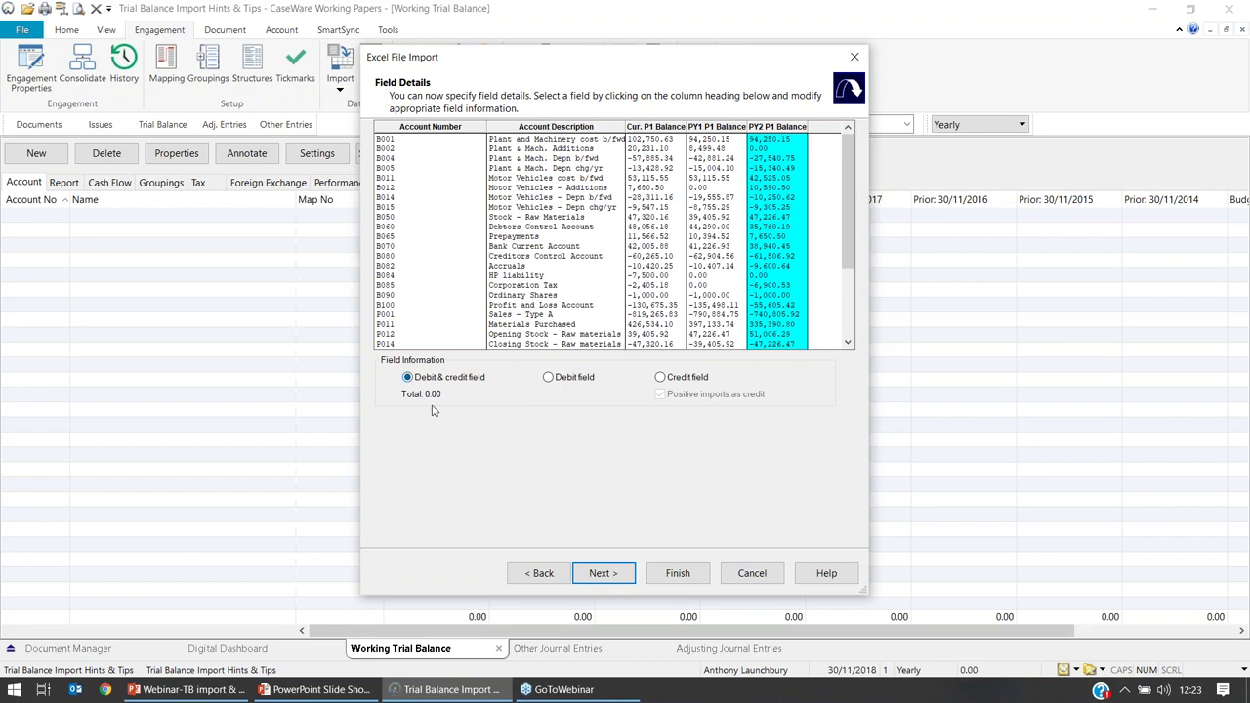
Return to the data properties and exclude the B001 Plant and Machinery cost b/fwd row from the import
{"action": "left_click", "coordinate": [599, 574]}
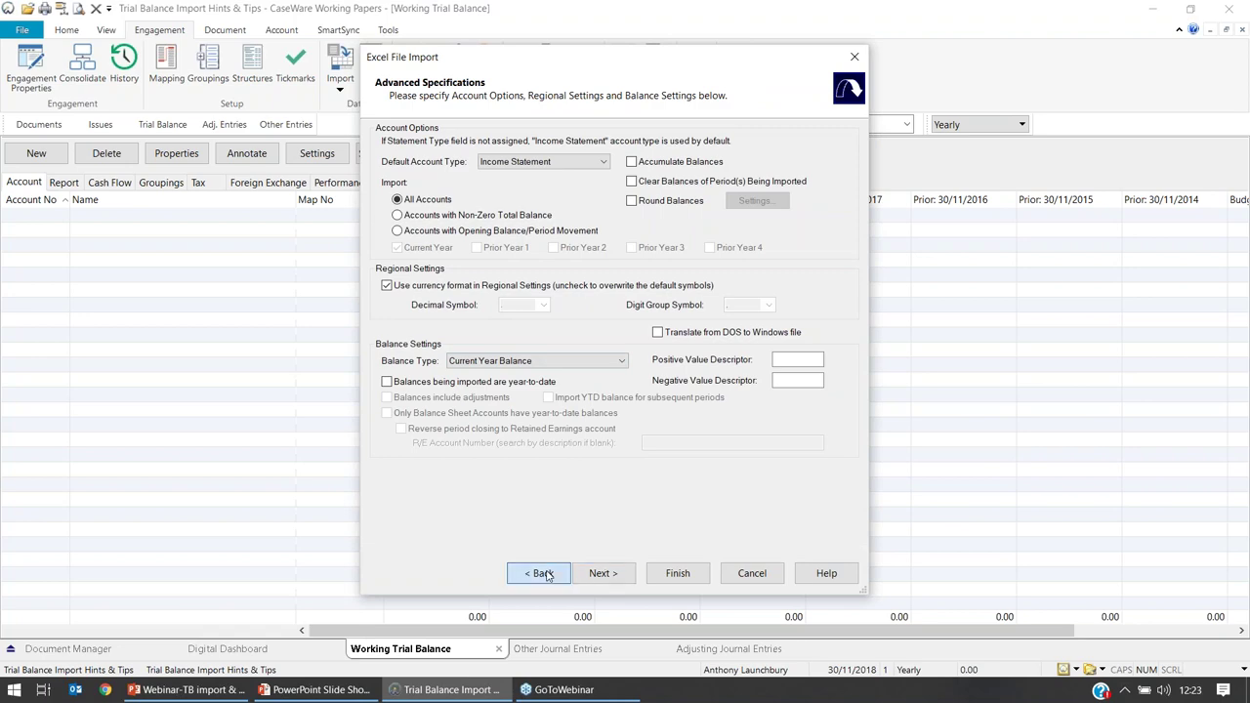
{"action": "left_click", "coordinate": [546, 575]}
{"action": "left_click", "coordinate": [543, 573]}
{"action": "left_click", "coordinate": [381, 252]}
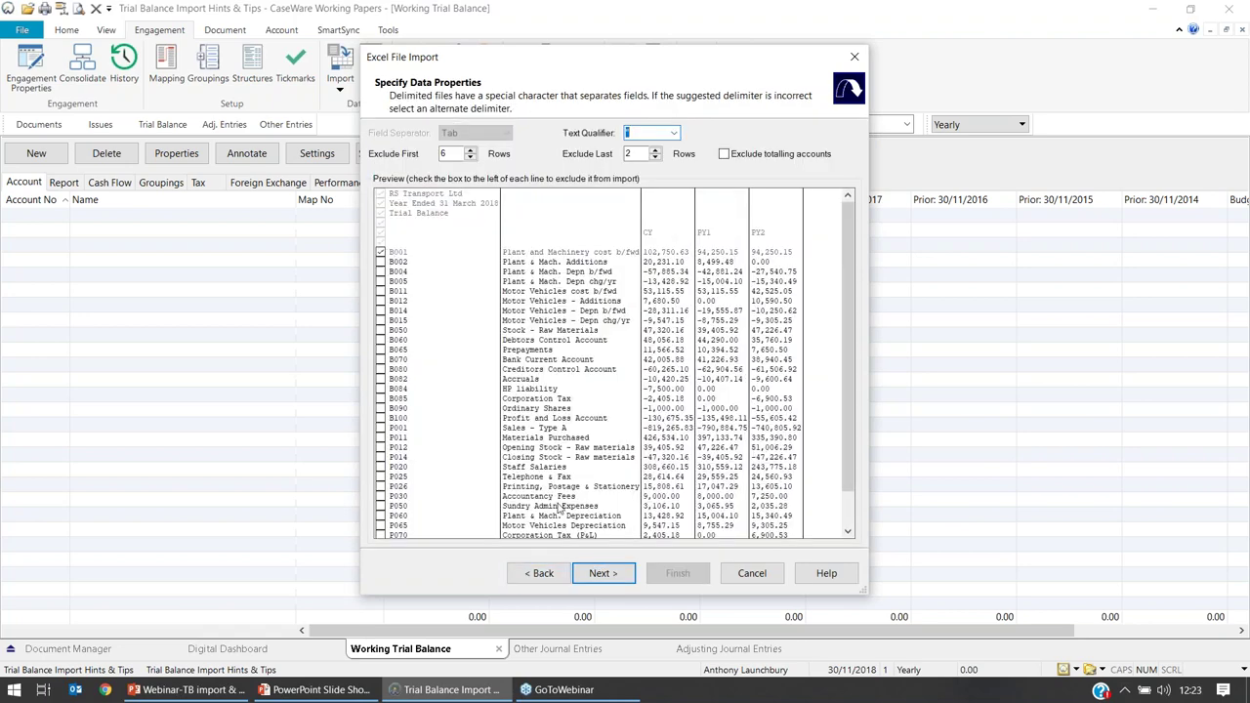
Check the field totals of the current year, prior year 1 and prior year 2 balance columns with row B001 excluded
{"action": "left_click", "coordinate": [594, 575]}
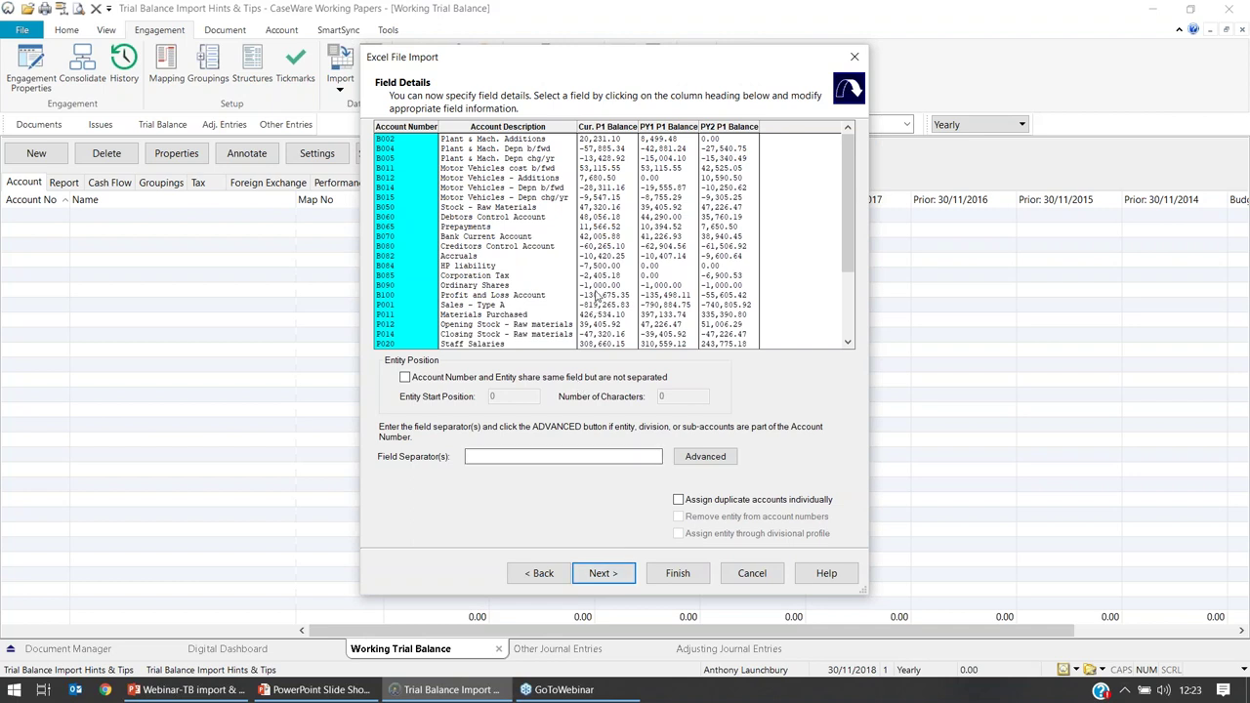
{"action": "left_click", "coordinate": [597, 294]}
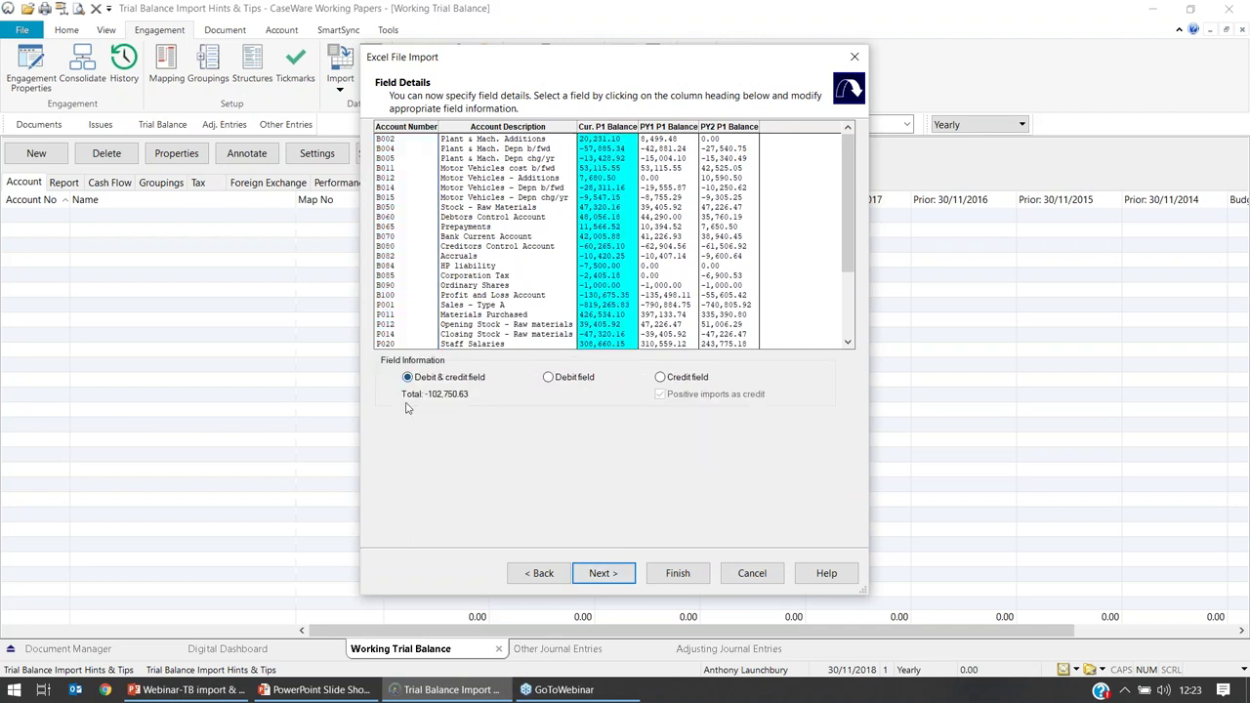
{"action": "left_click", "coordinate": [645, 300]}
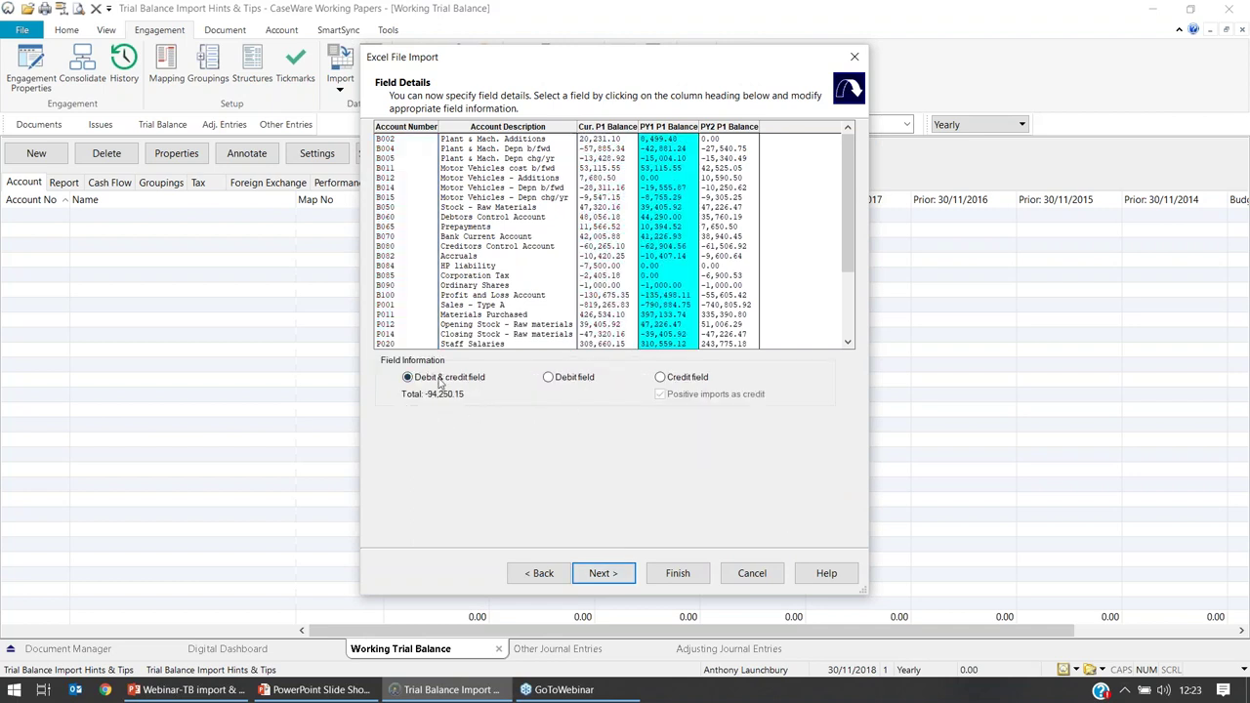
{"action": "left_click", "coordinate": [714, 270]}
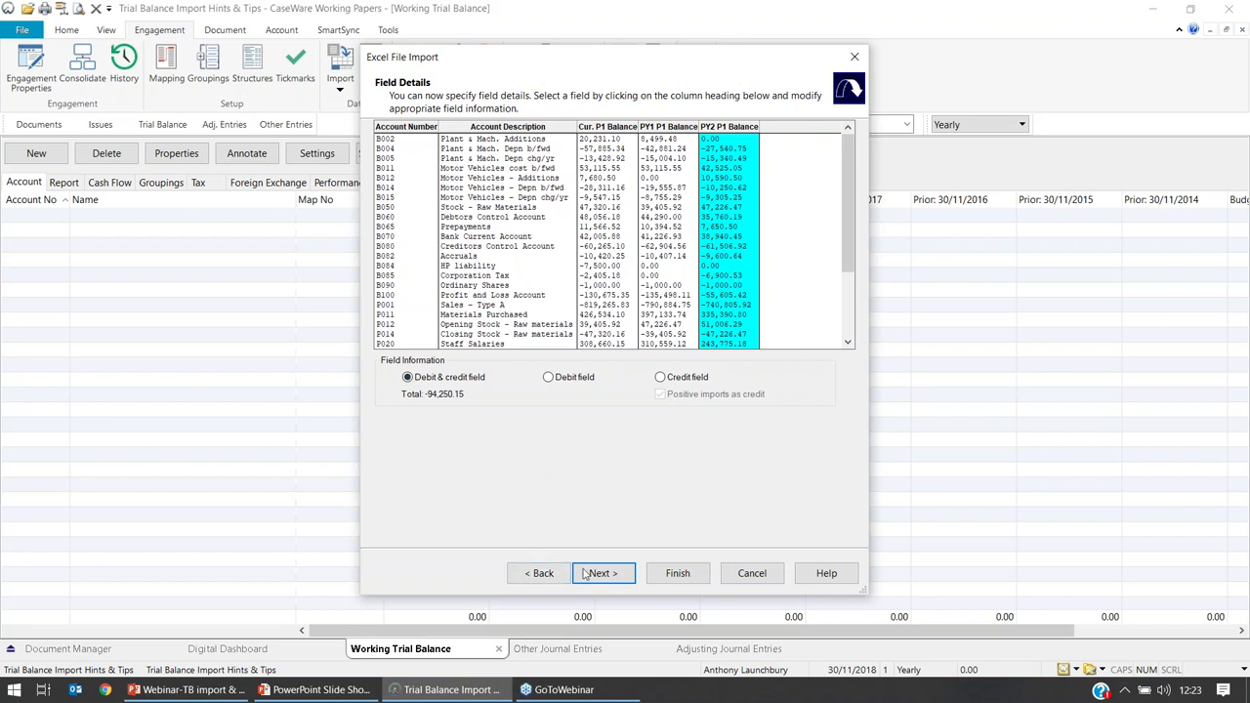
Include the B001 Plant and Machinery cost b/fwd row in the import again and return to the field details
{"action": "left_click", "coordinate": [549, 577]}
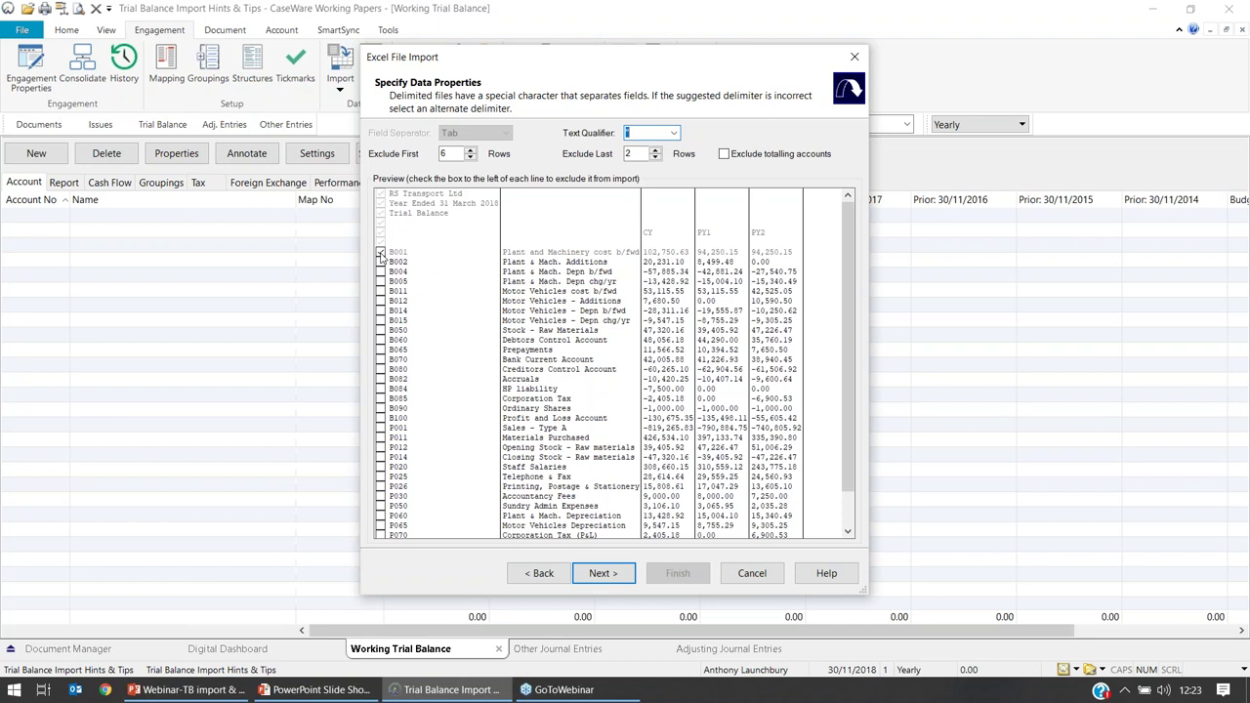
{"action": "left_click", "coordinate": [381, 253]}
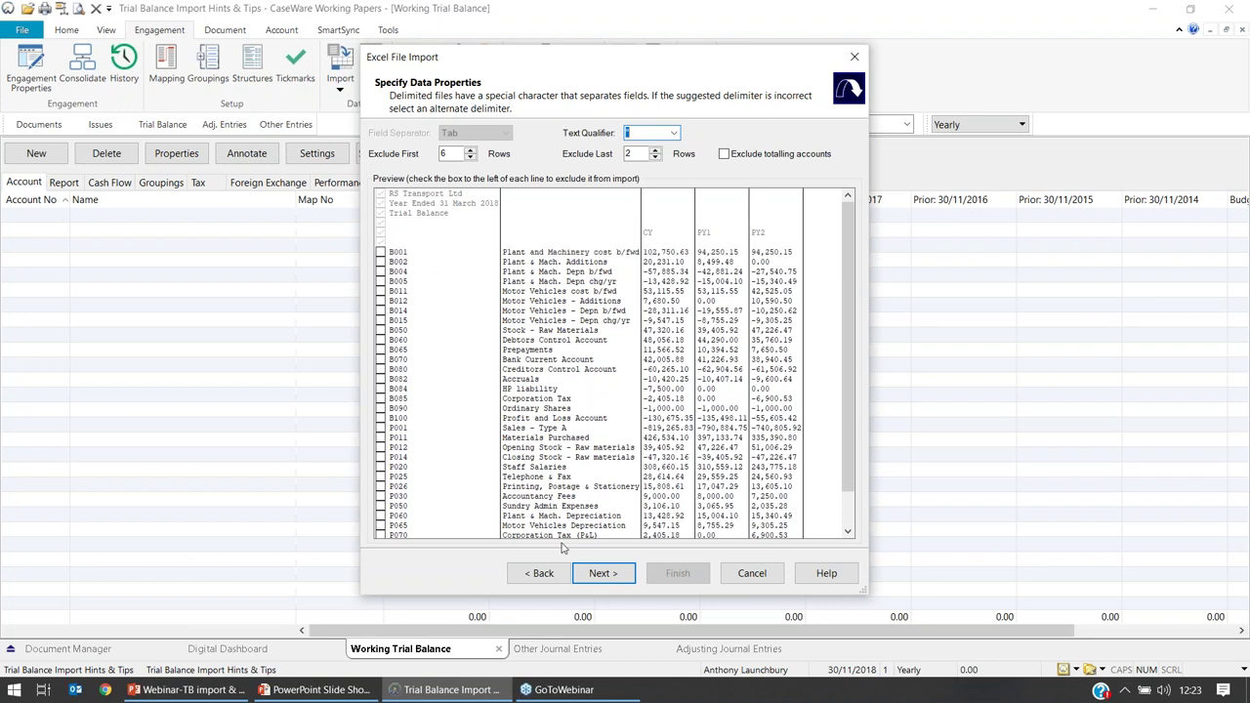
{"action": "left_click", "coordinate": [603, 574]}
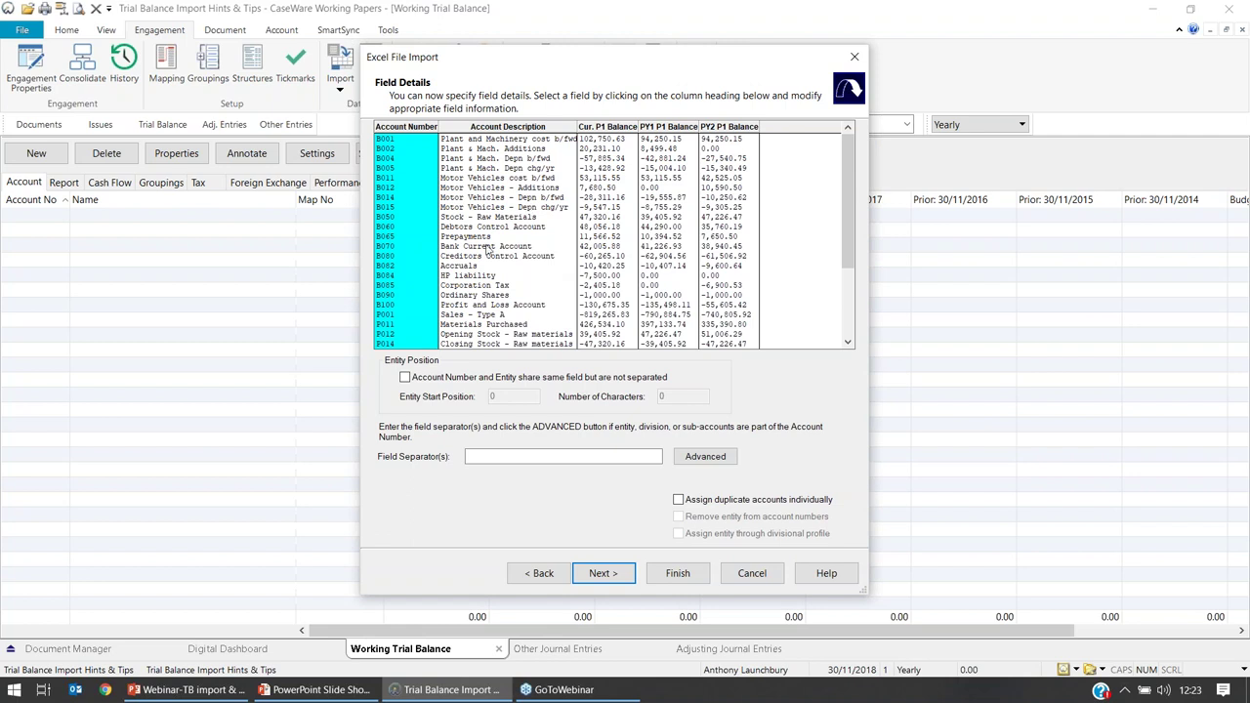
Recheck the field totals of the current year and prior year 1 balance columns with all account rows included
{"action": "left_click", "coordinate": [604, 256]}
{"action": "left_click", "coordinate": [667, 244]}
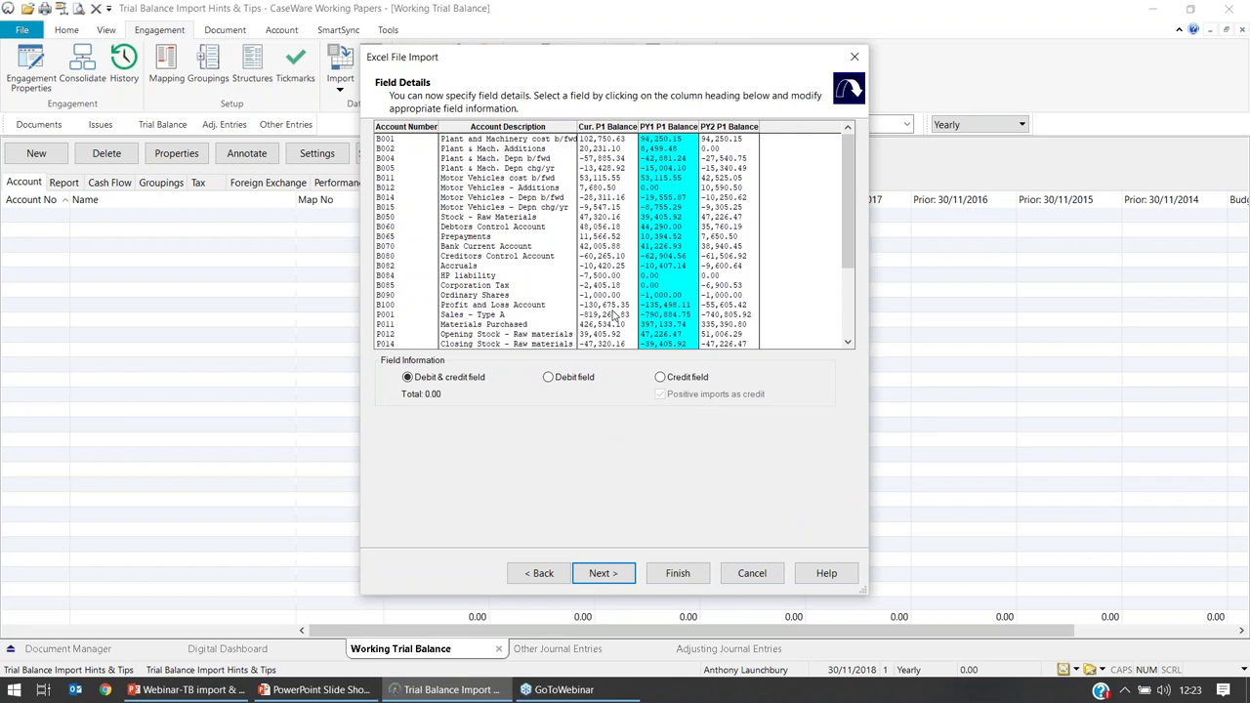
{"action": "left_click", "coordinate": [622, 201]}
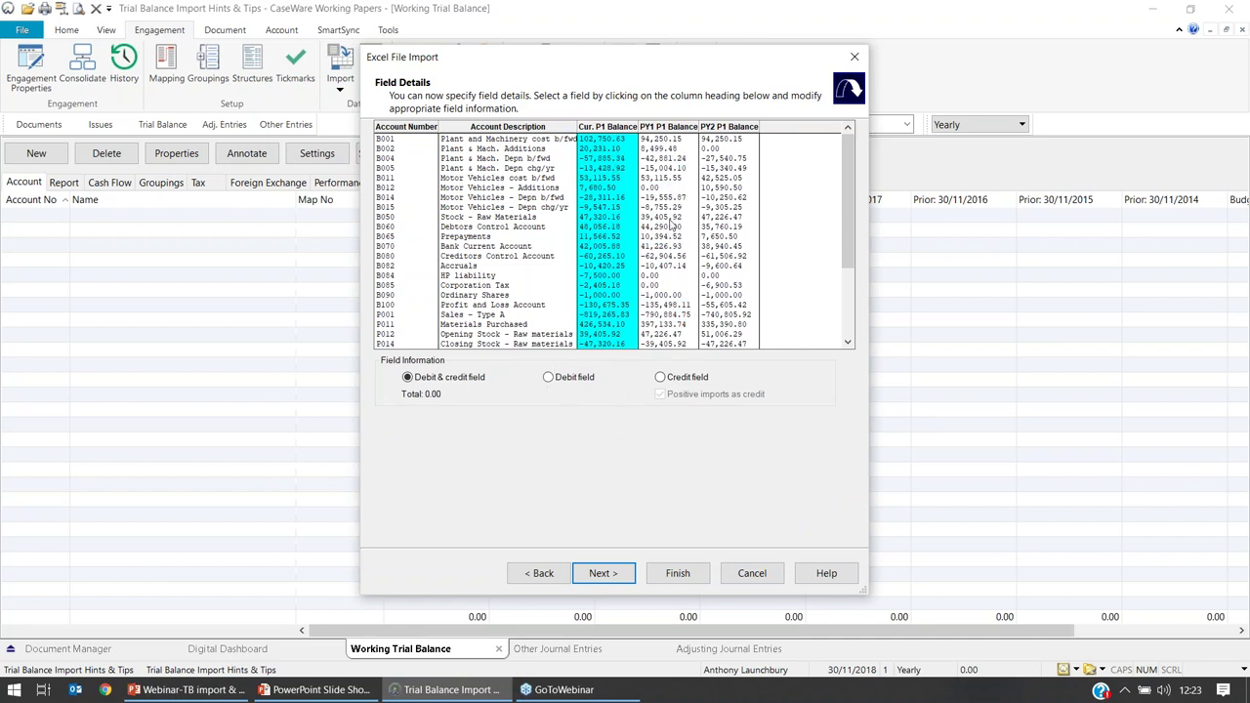
{"action": "left_click", "coordinate": [671, 223]}
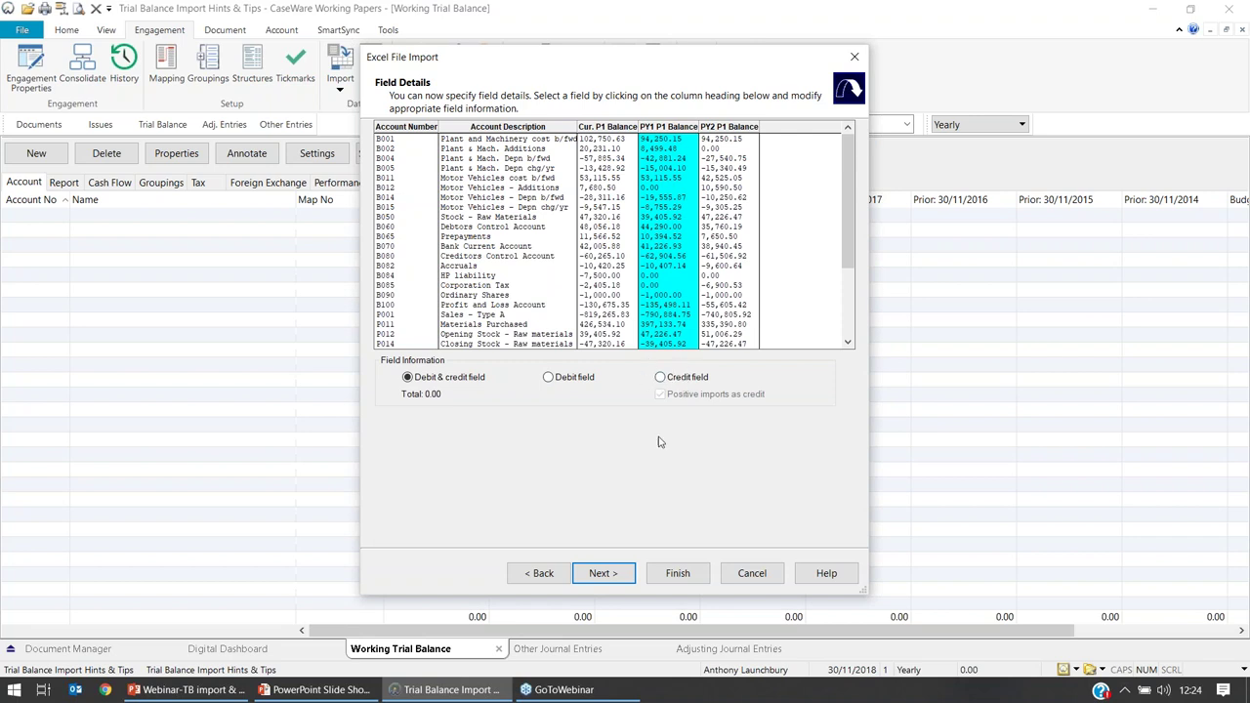
In the advanced specifications, try importing only accounts with a non-zero total balance, and set the import back to All Accounts
{"action": "left_click", "coordinate": [608, 575]}
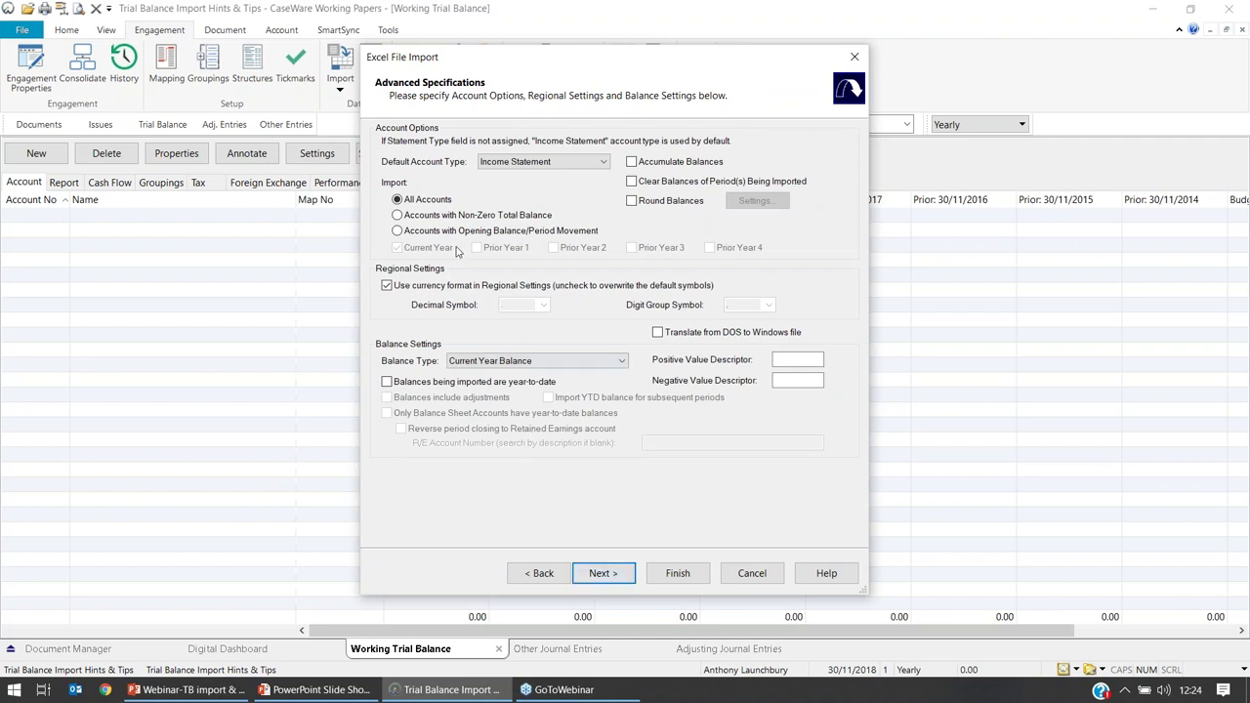
{"action": "left_click", "coordinate": [398, 216]}
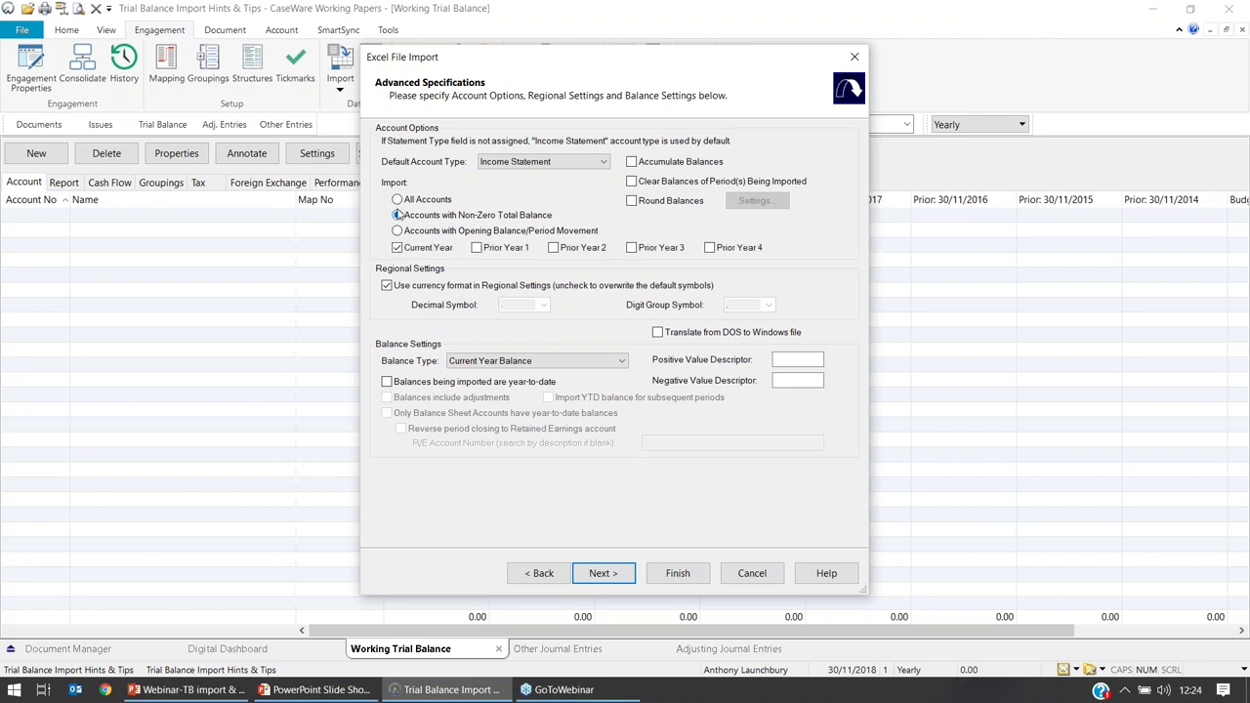
{"action": "left_click", "coordinate": [398, 200]}
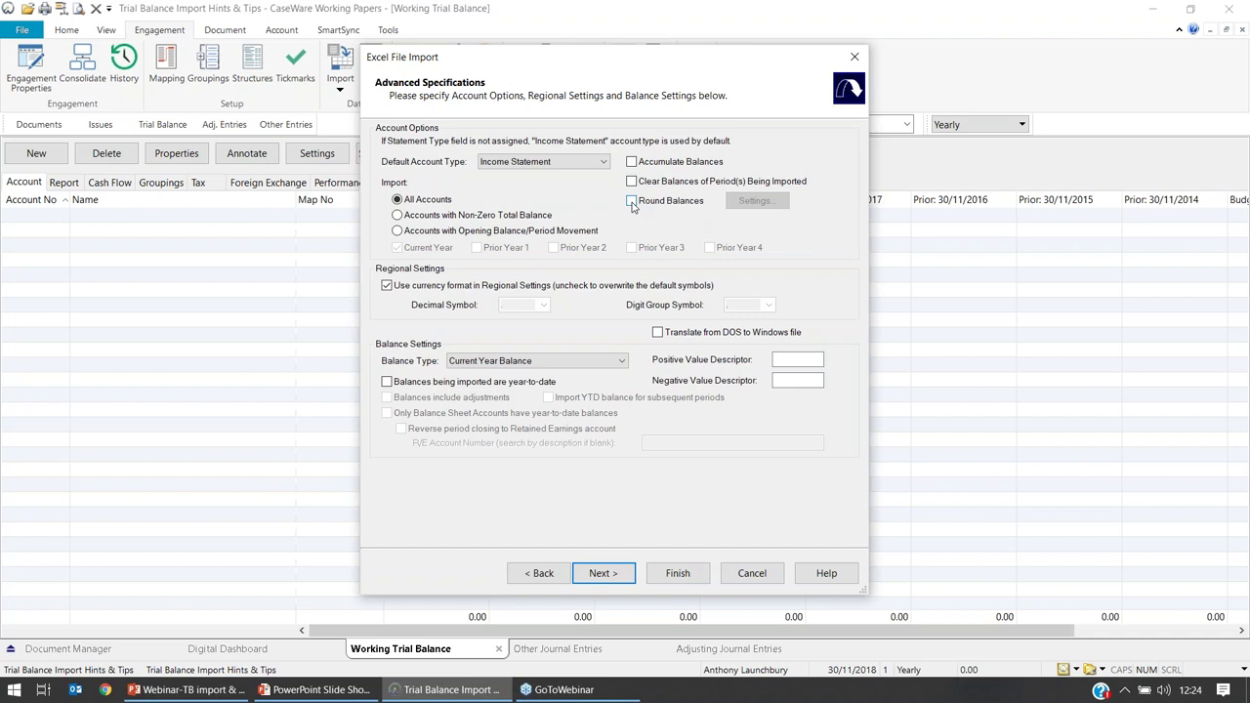
Review the full list of new accounts in the import's account summary
{"action": "left_click", "coordinate": [604, 576]}
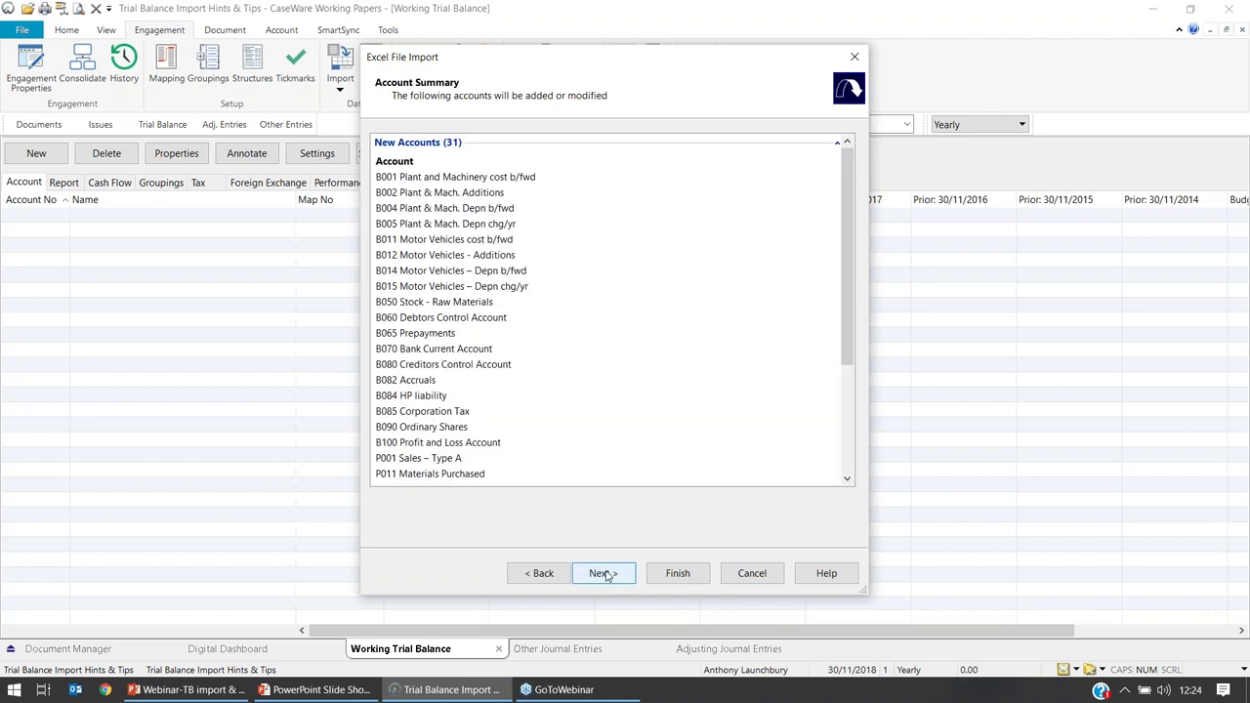
{"action": "scroll", "coordinate": [589, 394], "scroll_direction": "down", "scroll_amount": 1}
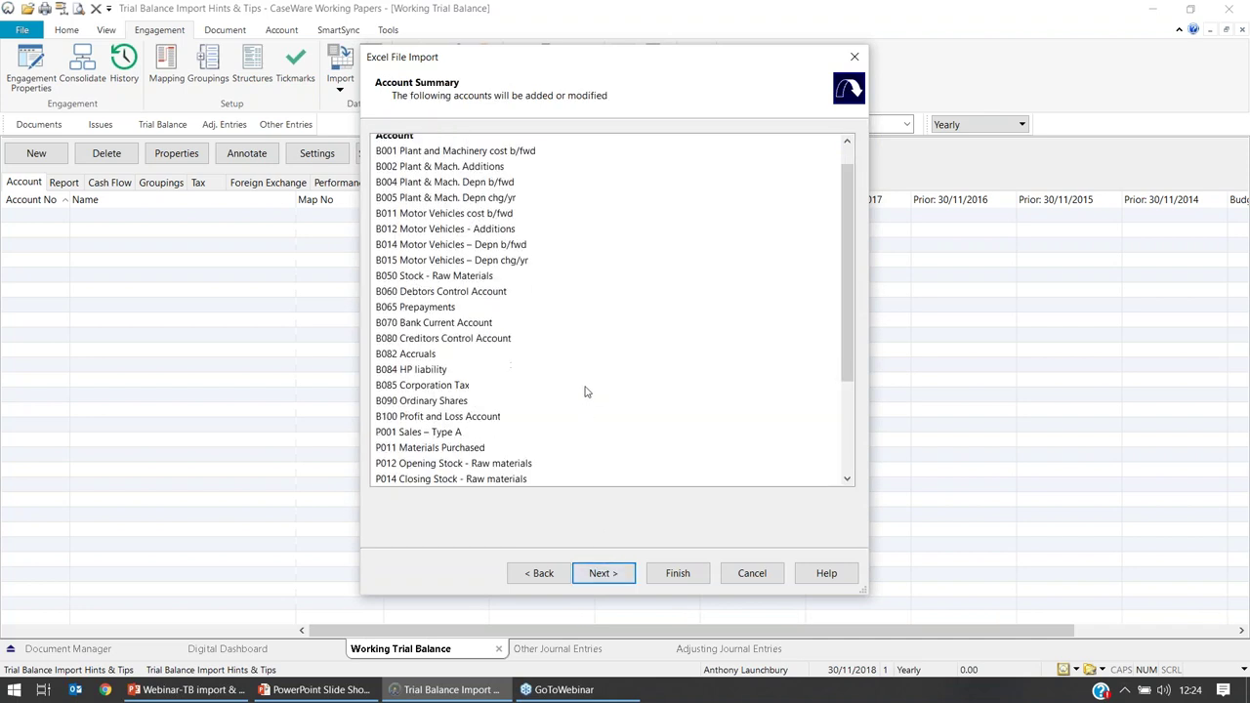
{"action": "scroll", "coordinate": [589, 396], "scroll_direction": "down", "scroll_amount": 4}
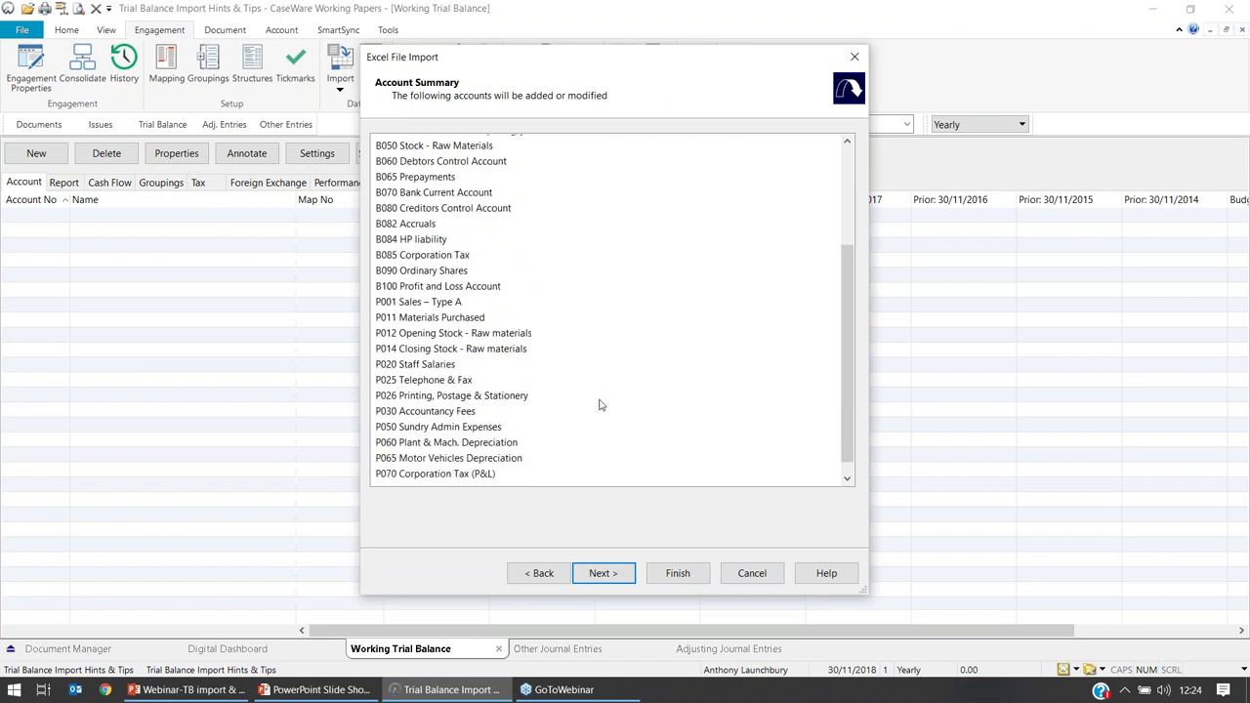
Import the Excel trial balance without saving a record layout file, and examine the imported periods in the change report
{"action": "left_click", "coordinate": [617, 576]}
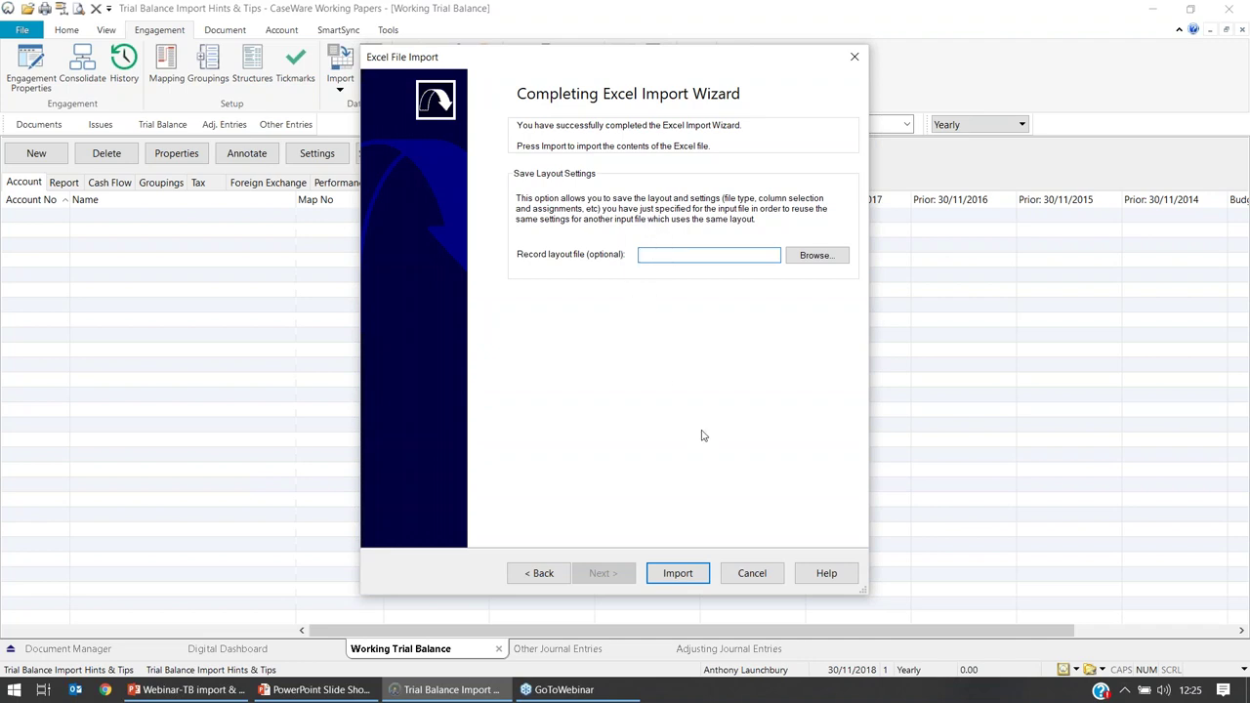
{"action": "left_click", "coordinate": [689, 577]}
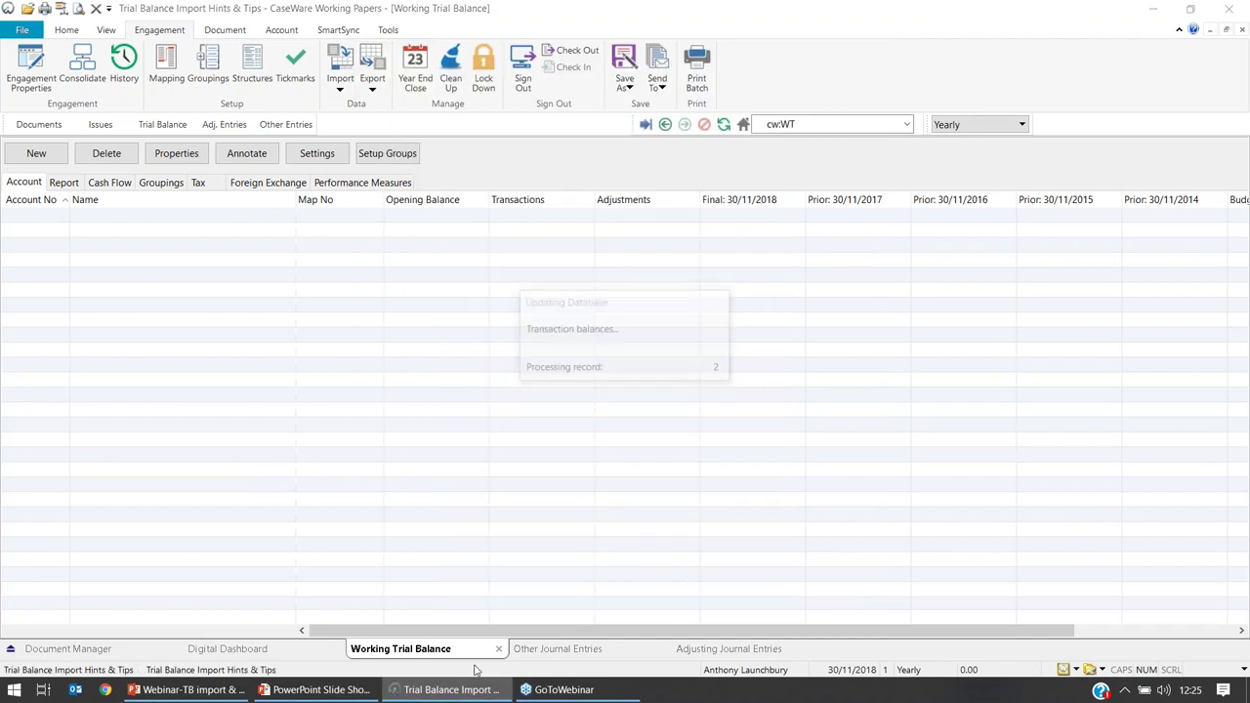
{"action": "mouse_move", "coordinate": [467, 688]}
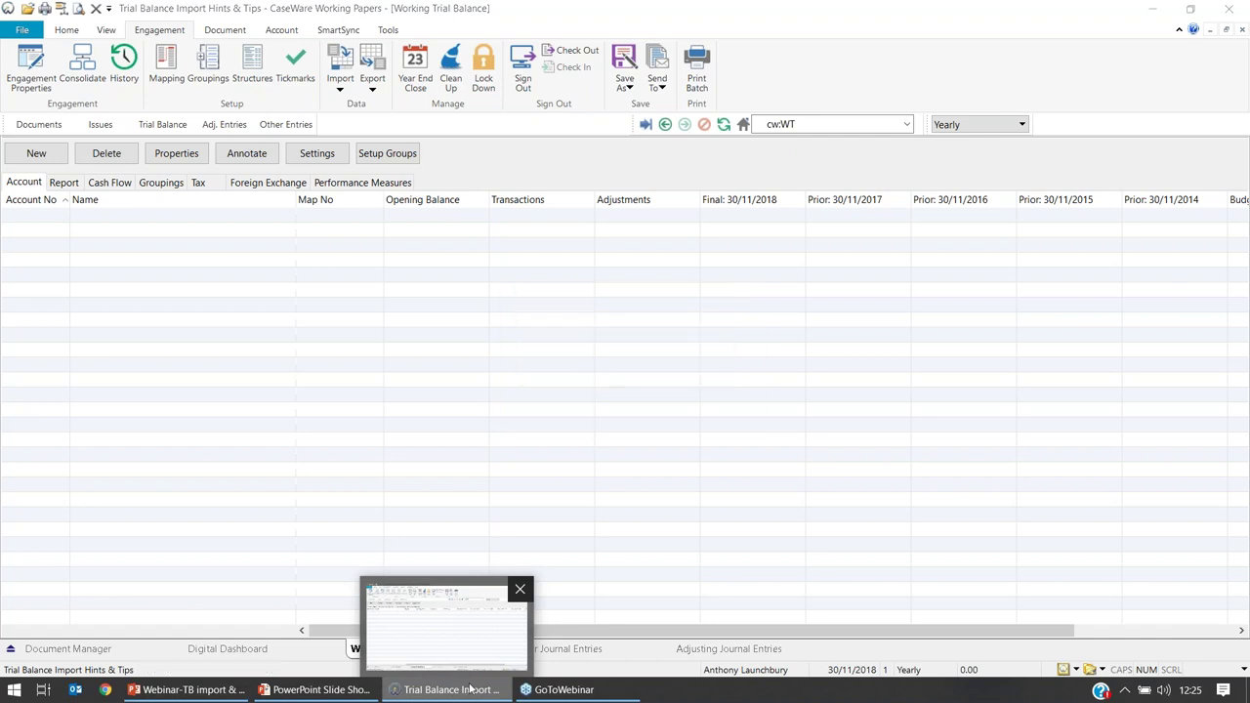
{"action": "left_click", "coordinate": [710, 409]}
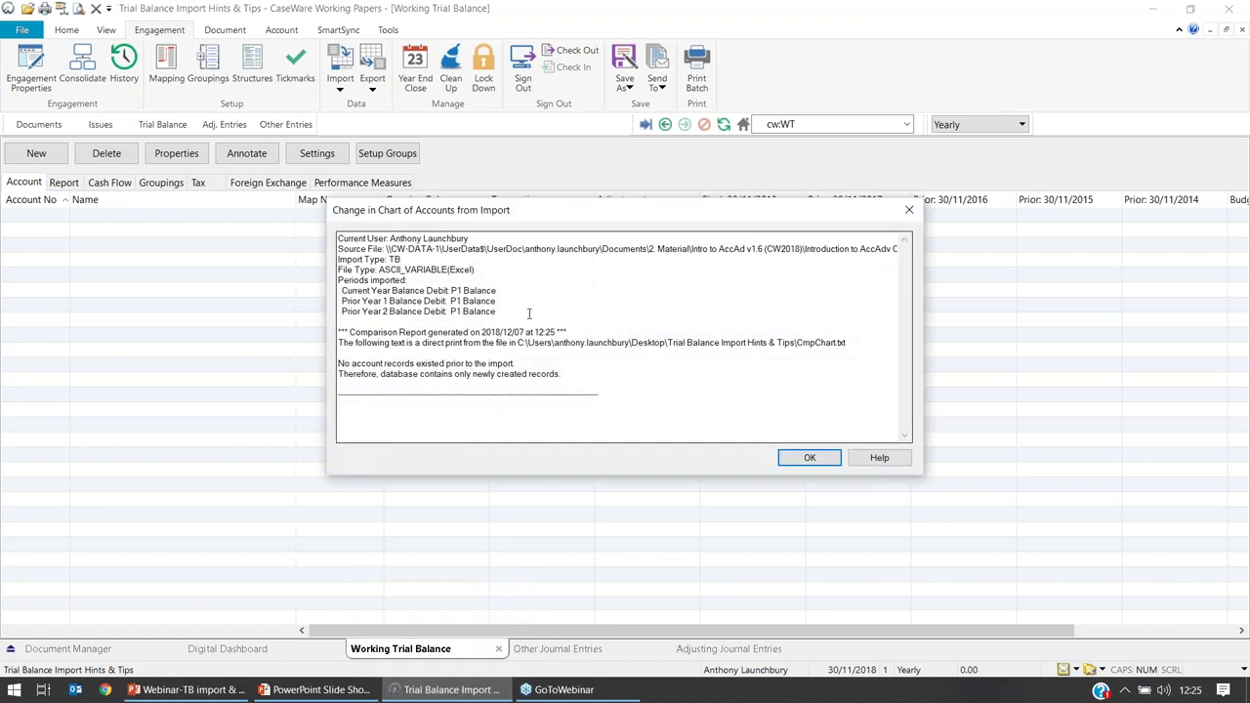
{"action": "left_click_drag", "start_coordinate": [496, 312], "coordinate": [339, 290]}
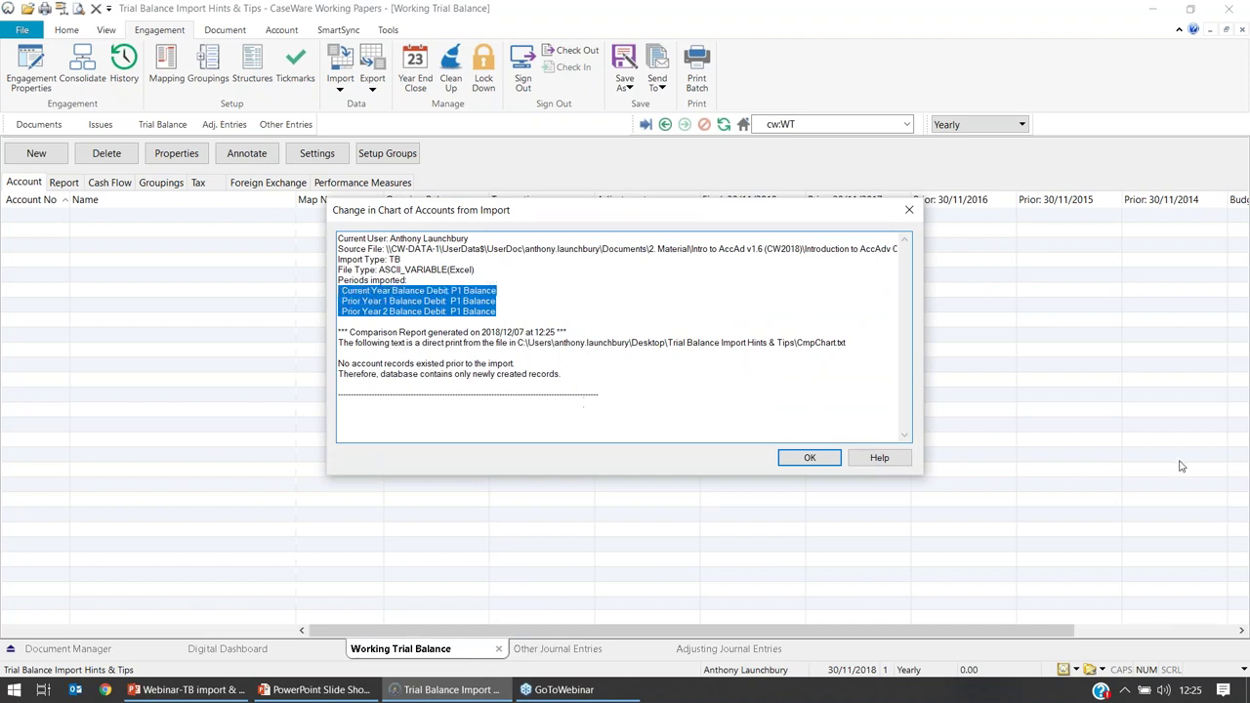
Create a new file named Import Sage based on the Company AccountsAdv template
{"action": "left_click", "coordinate": [1233, 161]}
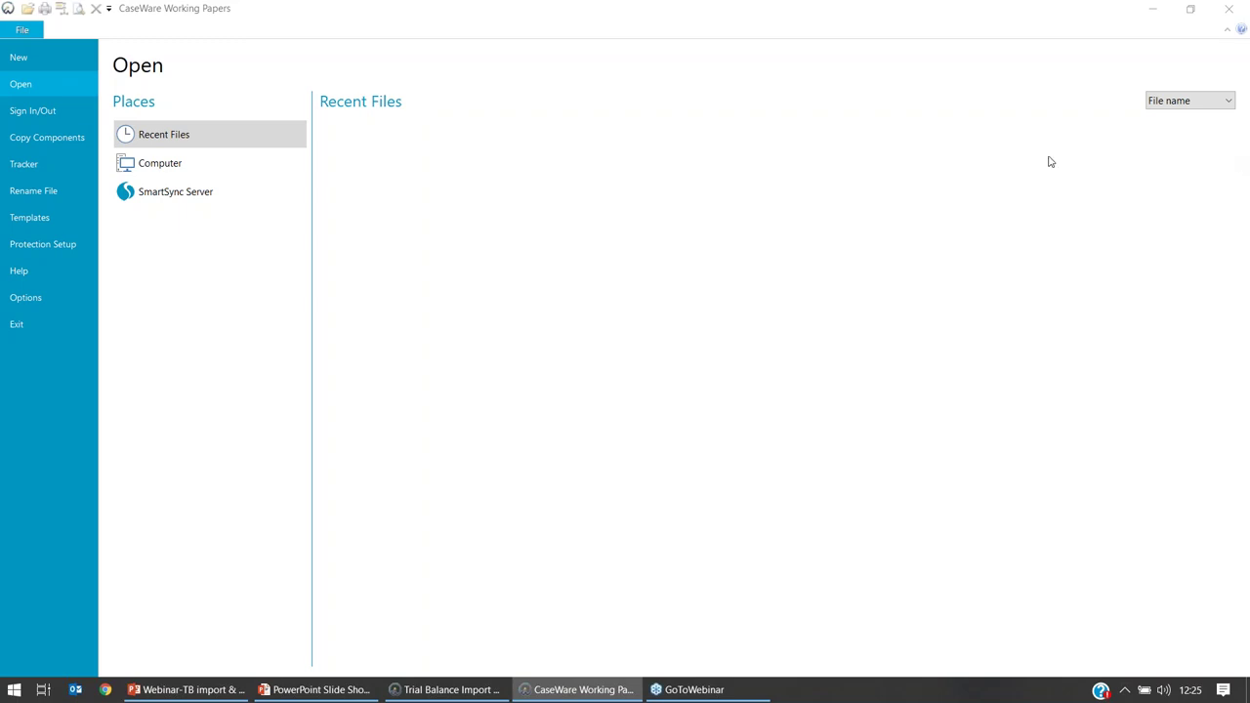
{"action": "left_click", "coordinate": [51, 61]}
{"action": "left_click", "coordinate": [188, 114]}
{"action": "type", "text": "Import Sage"}
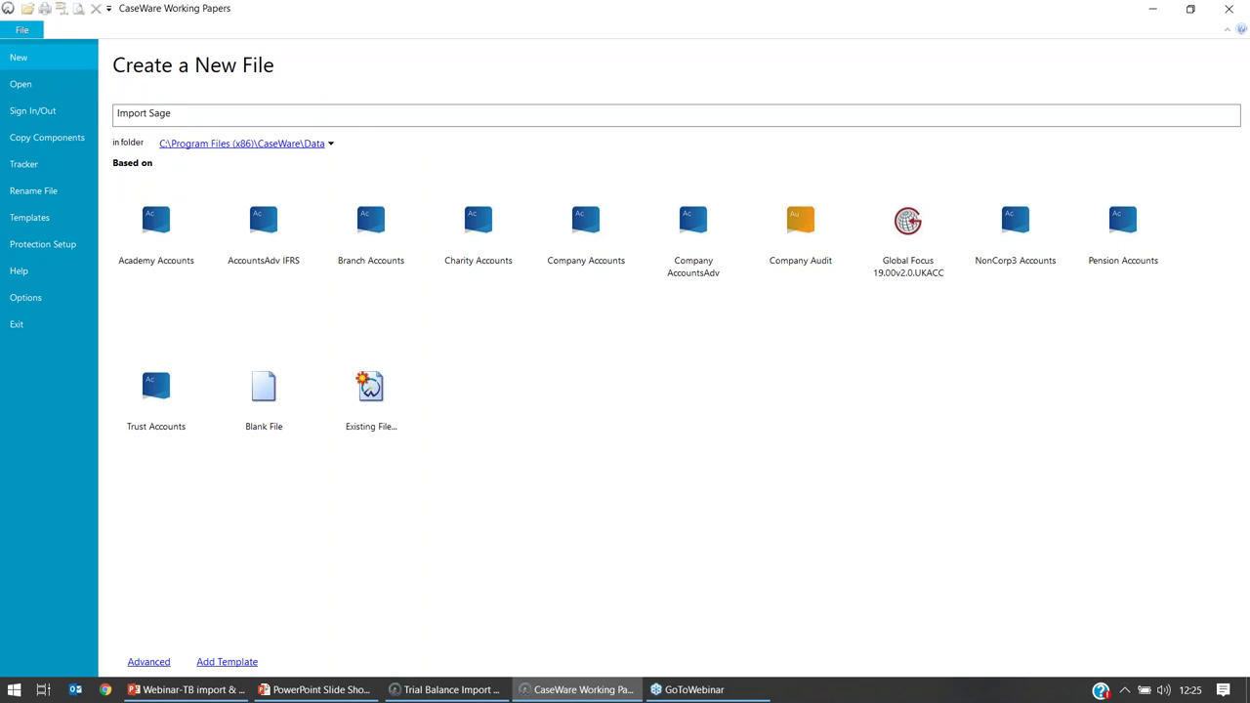
{"action": "left_click", "coordinate": [701, 225]}
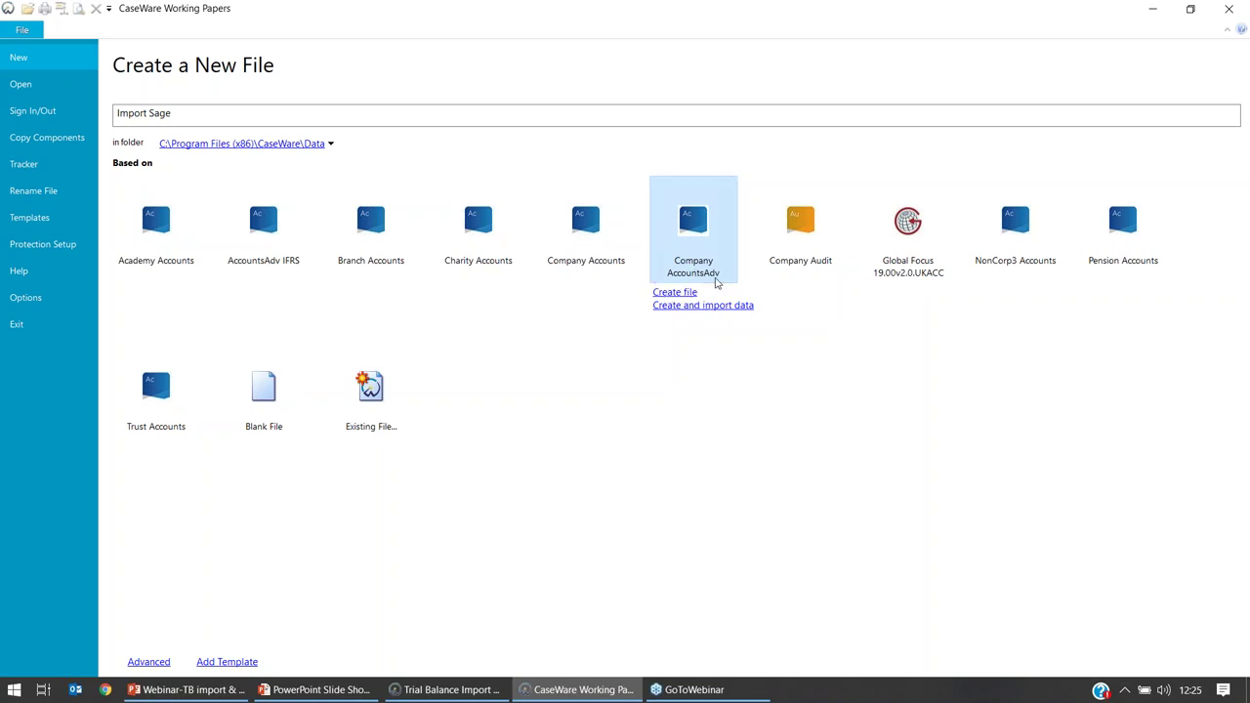
{"action": "left_click", "coordinate": [685, 293]}
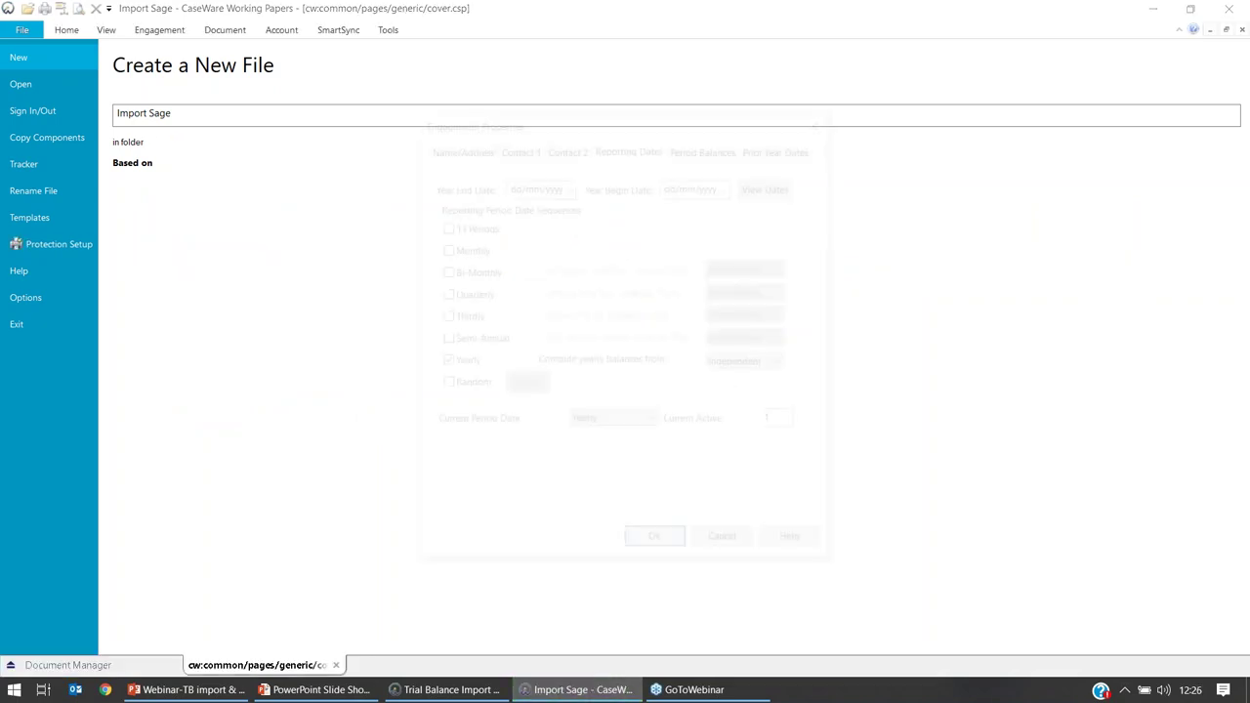
Set the engagement's year end date to 31/12/2018
{"action": "left_click", "coordinate": [568, 184]}
{"action": "left_click", "coordinate": [420, 275]}
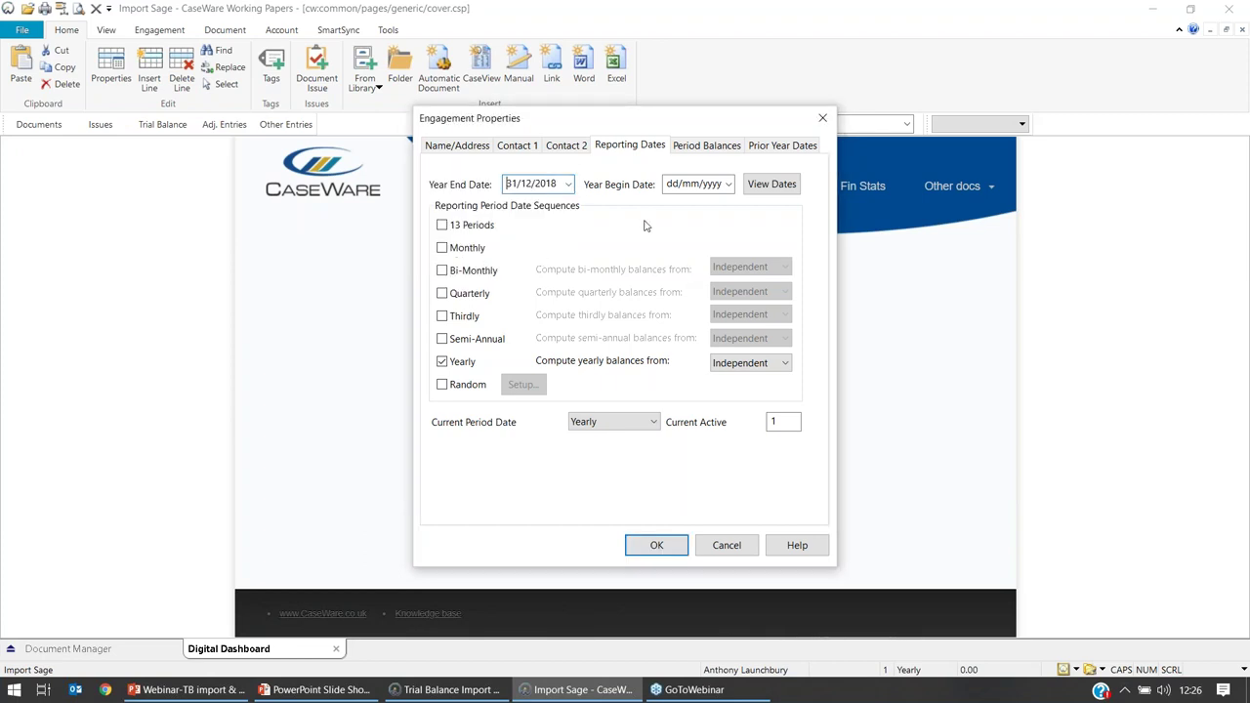
{"action": "left_click", "coordinate": [693, 186]}
Set the operating name to Sage Import Ltd, save the engagement properties and open the working trial balance
{"action": "left_click", "coordinate": [488, 145]}
{"action": "left_click", "coordinate": [536, 221]}
{"action": "type", "text": "Sage Import Ltd"}
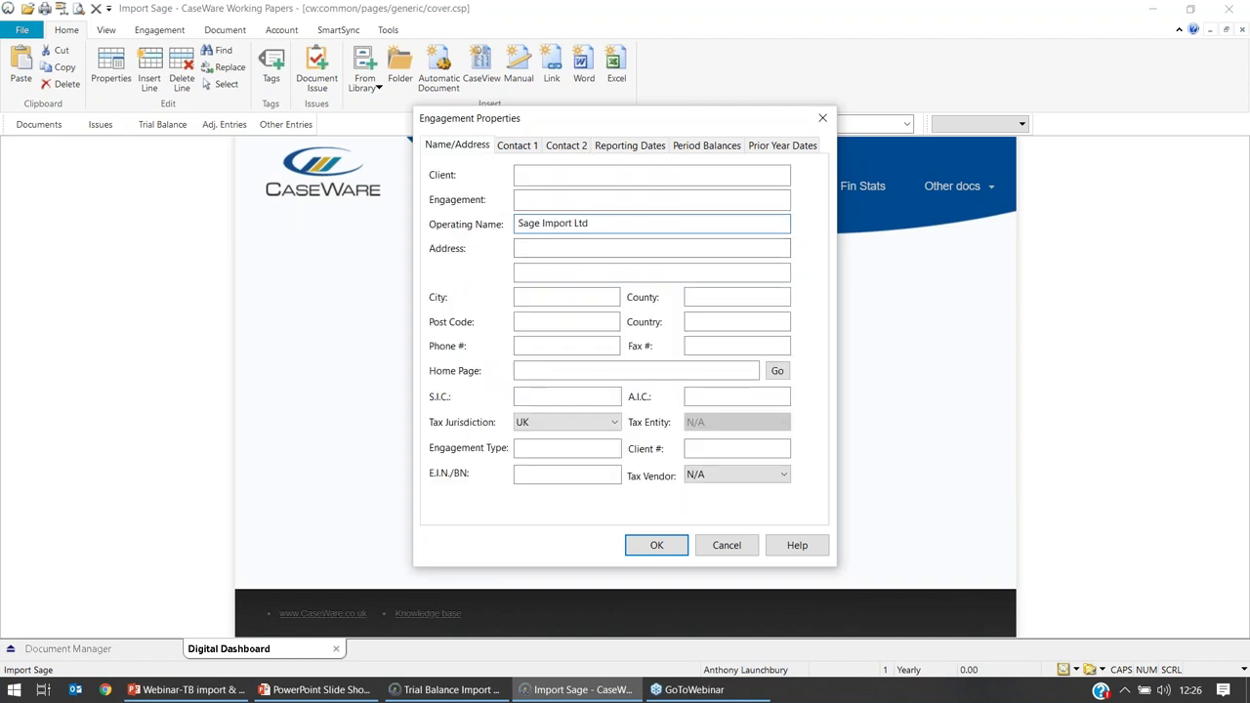
{"action": "left_click", "coordinate": [543, 246]}
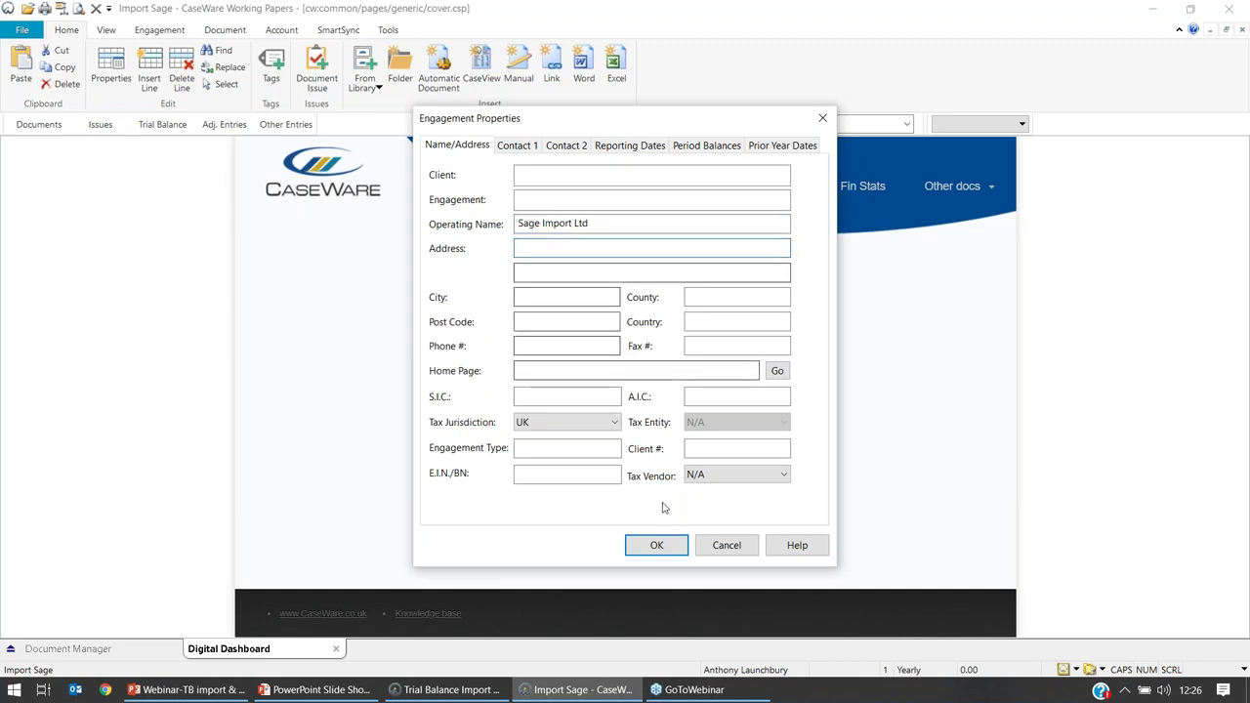
{"action": "left_click", "coordinate": [656, 546]}
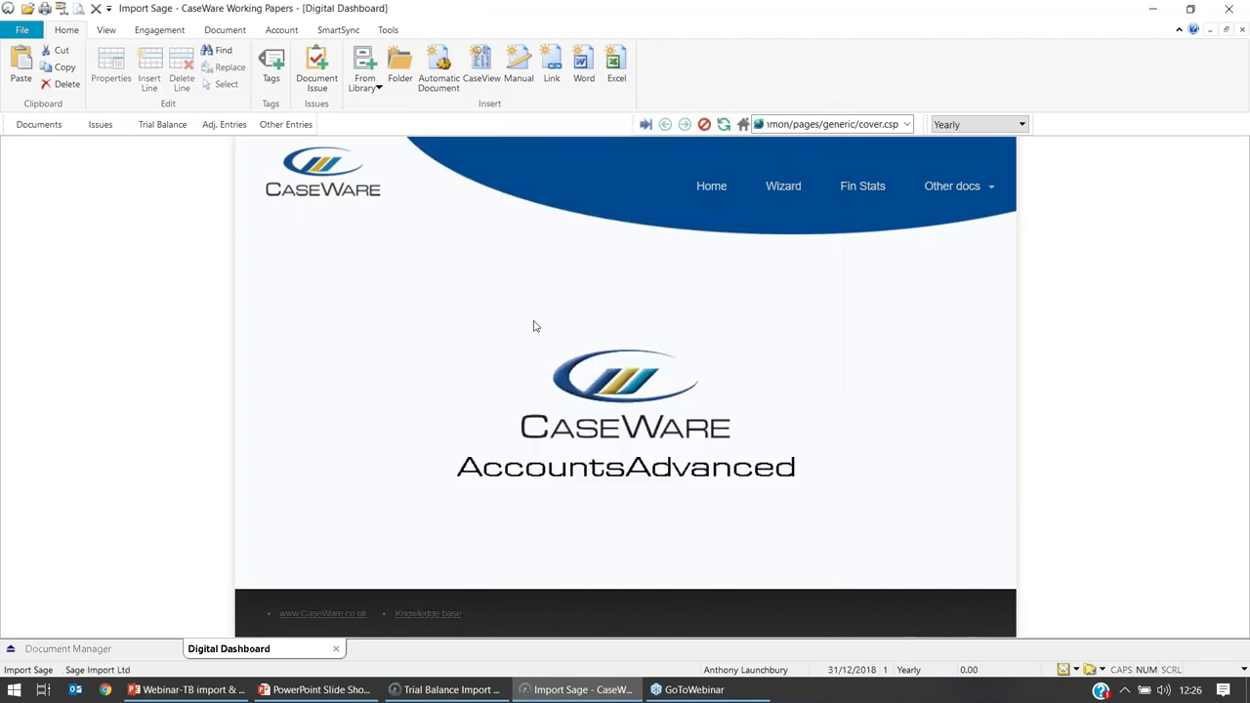
{"action": "left_click", "coordinate": [163, 125]}
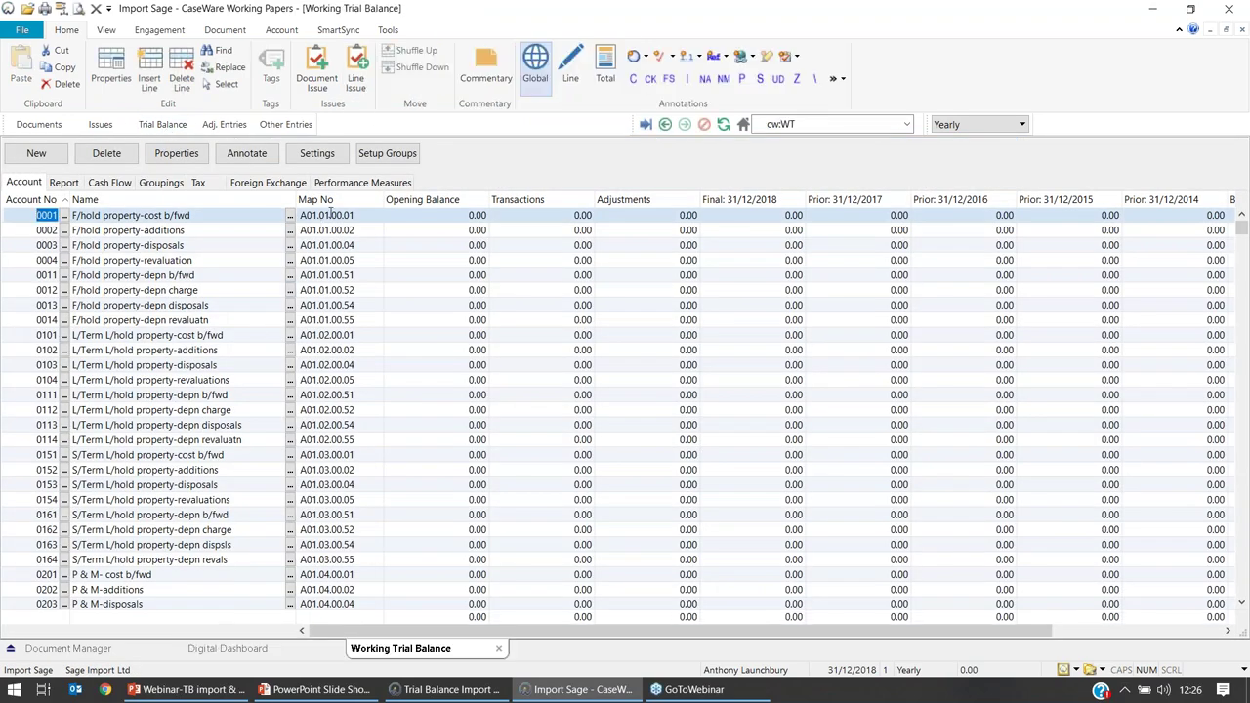
Remove all unused accounts from the file with the Maintenance Wizard
{"action": "left_click", "coordinate": [389, 31]}
{"action": "left_click", "coordinate": [64, 69]}
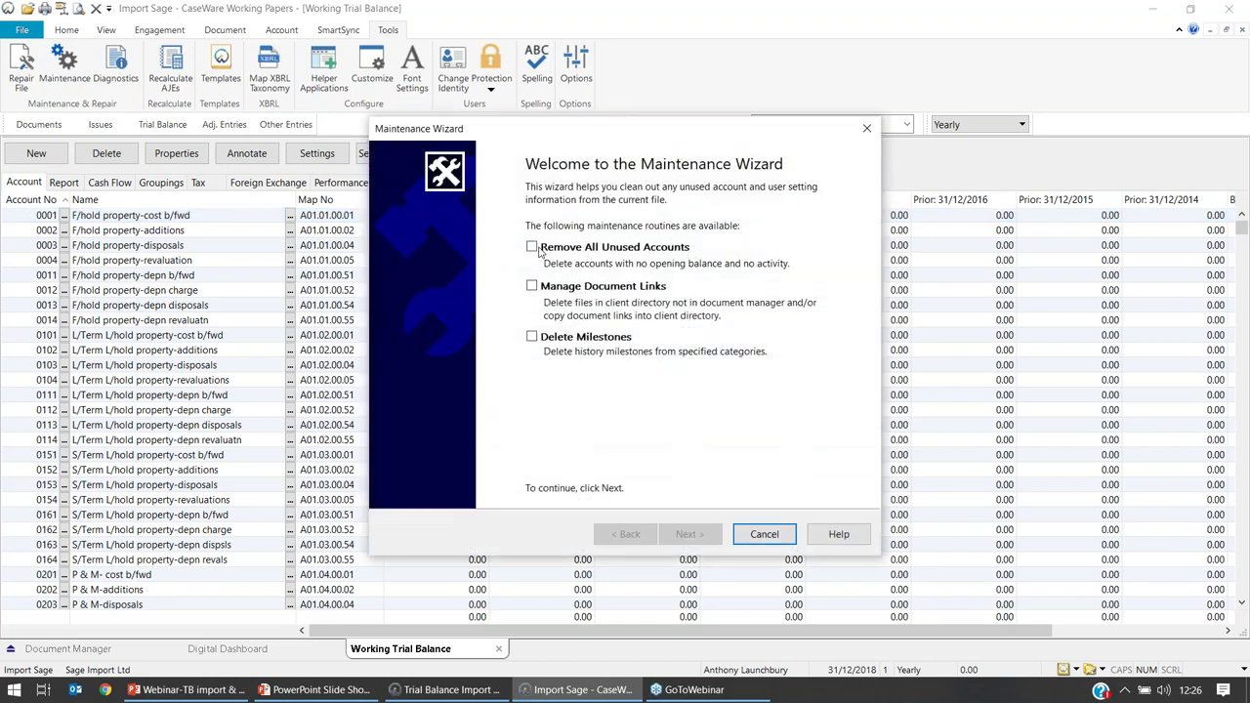
{"action": "left_click", "coordinate": [534, 249]}
{"action": "left_click", "coordinate": [690, 533]}
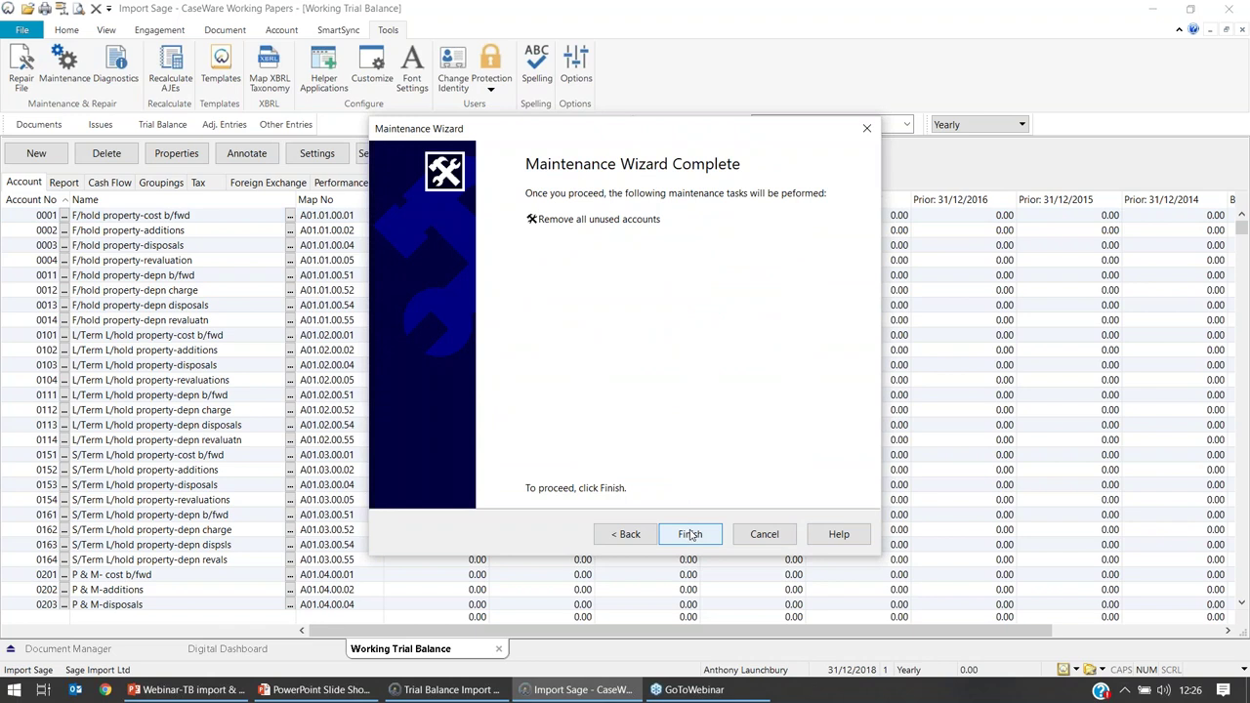
{"action": "left_click", "coordinate": [690, 534]}
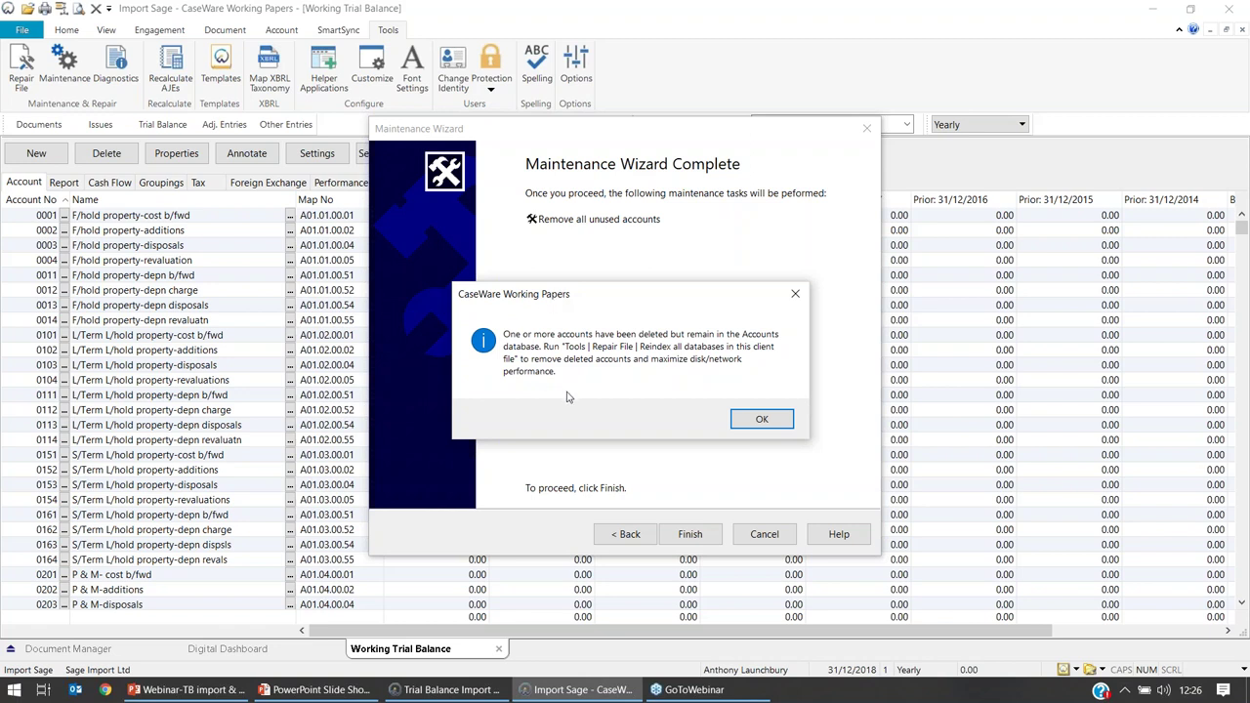
{"action": "left_click", "coordinate": [764, 420]}
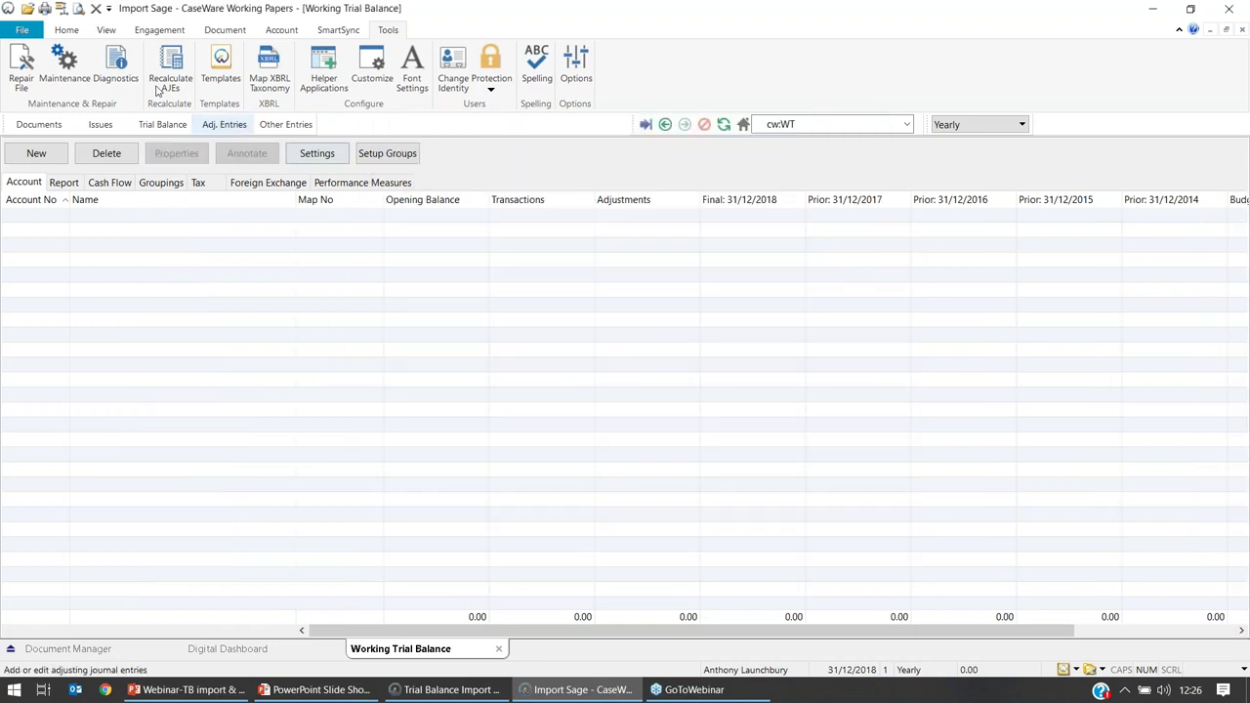
Repair the file by reindexing all databases in this client file, without making a backup
{"action": "left_click", "coordinate": [21, 65]}
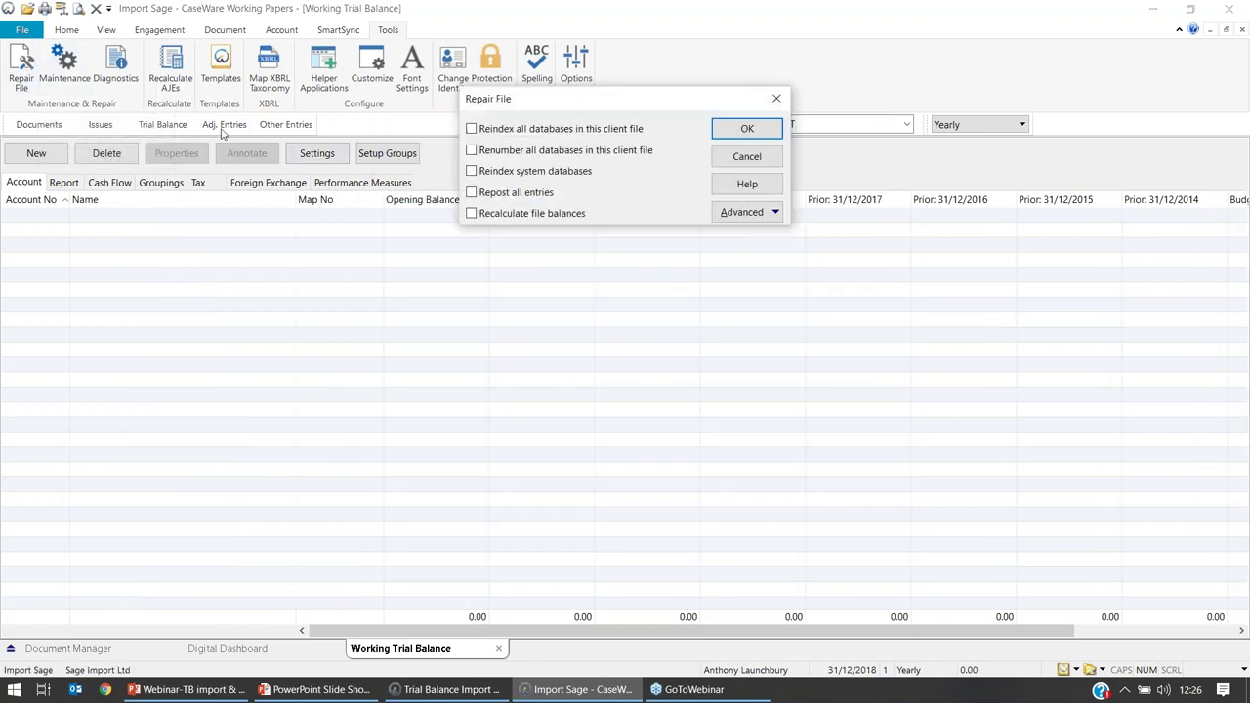
{"action": "left_click", "coordinate": [472, 129]}
{"action": "left_click", "coordinate": [747, 131]}
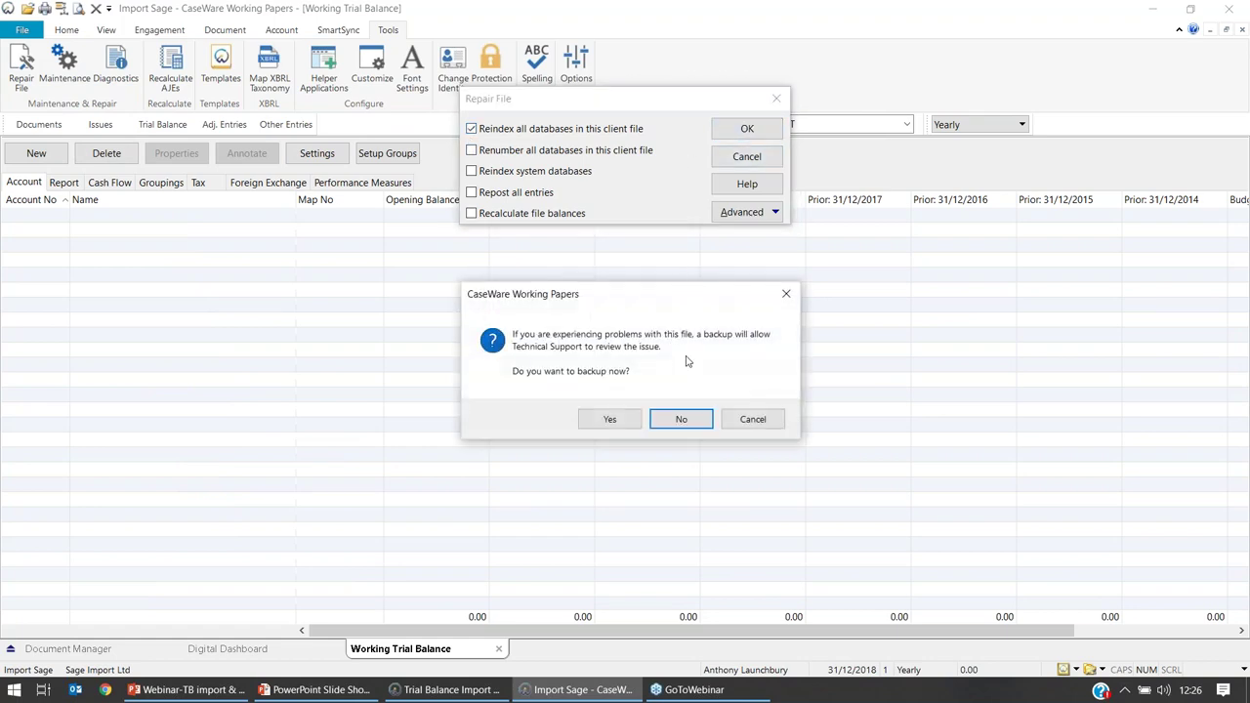
{"action": "left_click", "coordinate": [681, 420]}
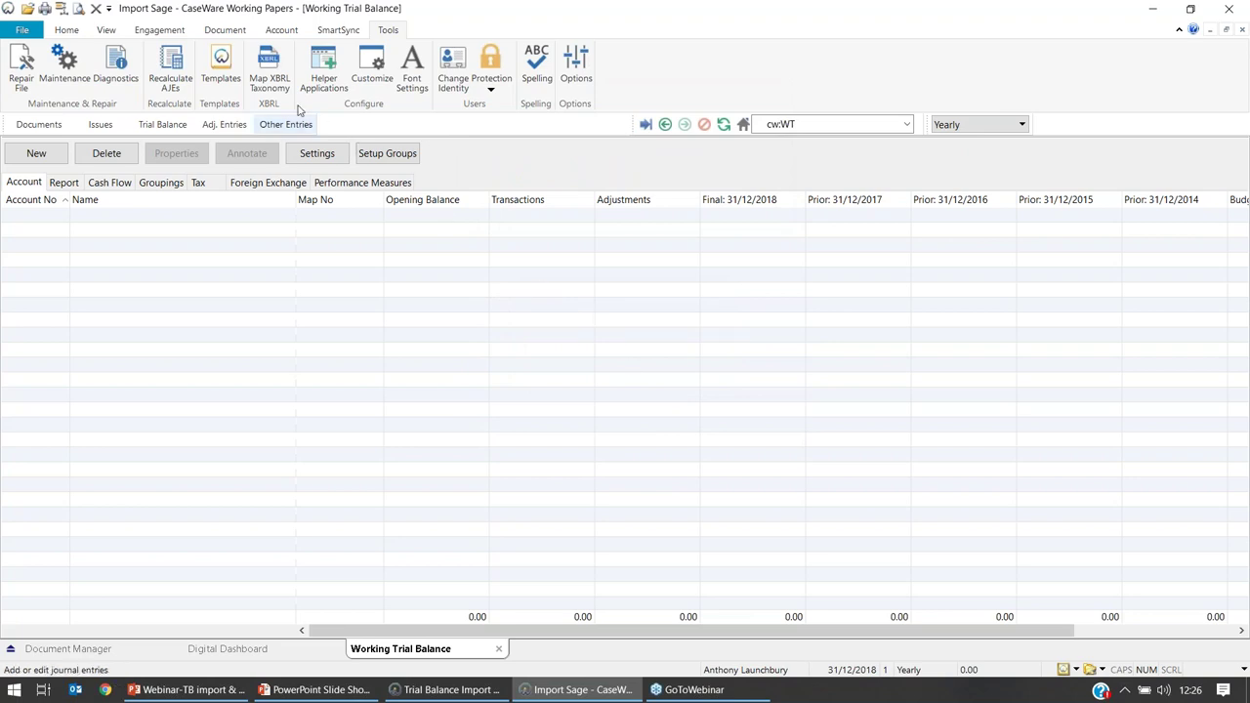
Start an accounting software import from Sage 50 Accounts, version Line50 v2018, checking the available software and version lists
{"action": "left_click", "coordinate": [177, 32]}
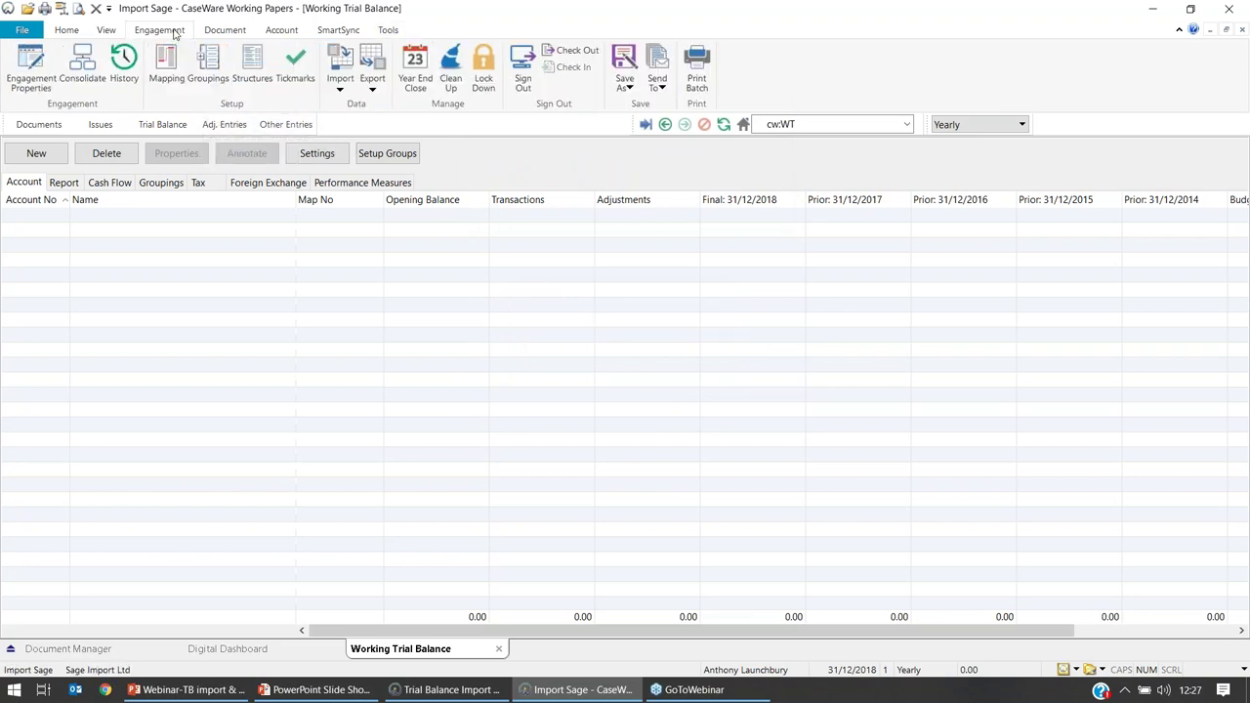
{"action": "left_click", "coordinate": [344, 89]}
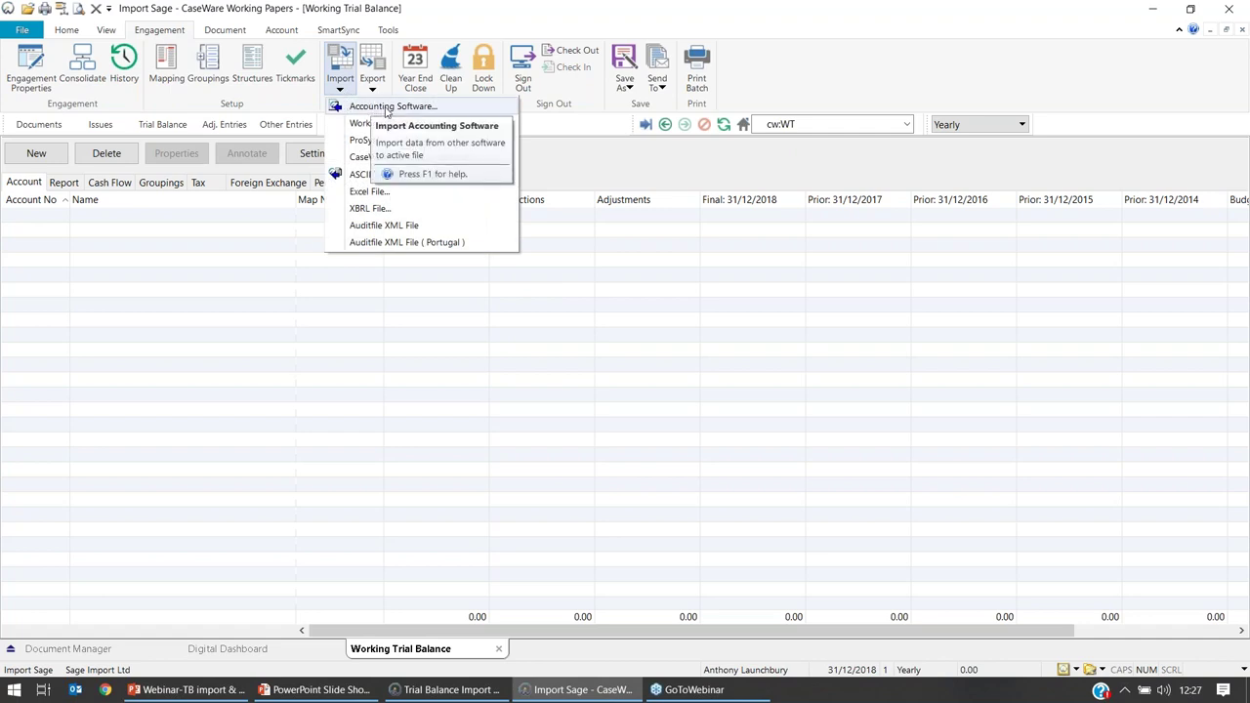
{"action": "left_click", "coordinate": [386, 108]}
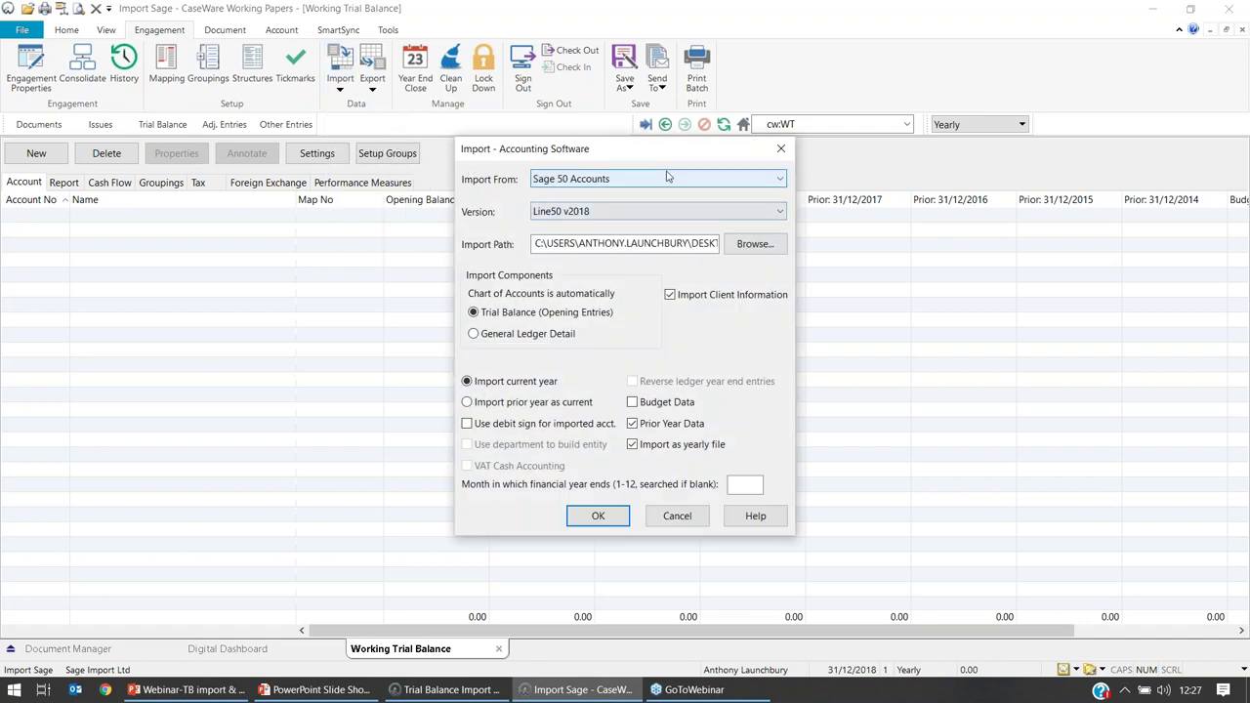
{"action": "left_click", "coordinate": [666, 181]}
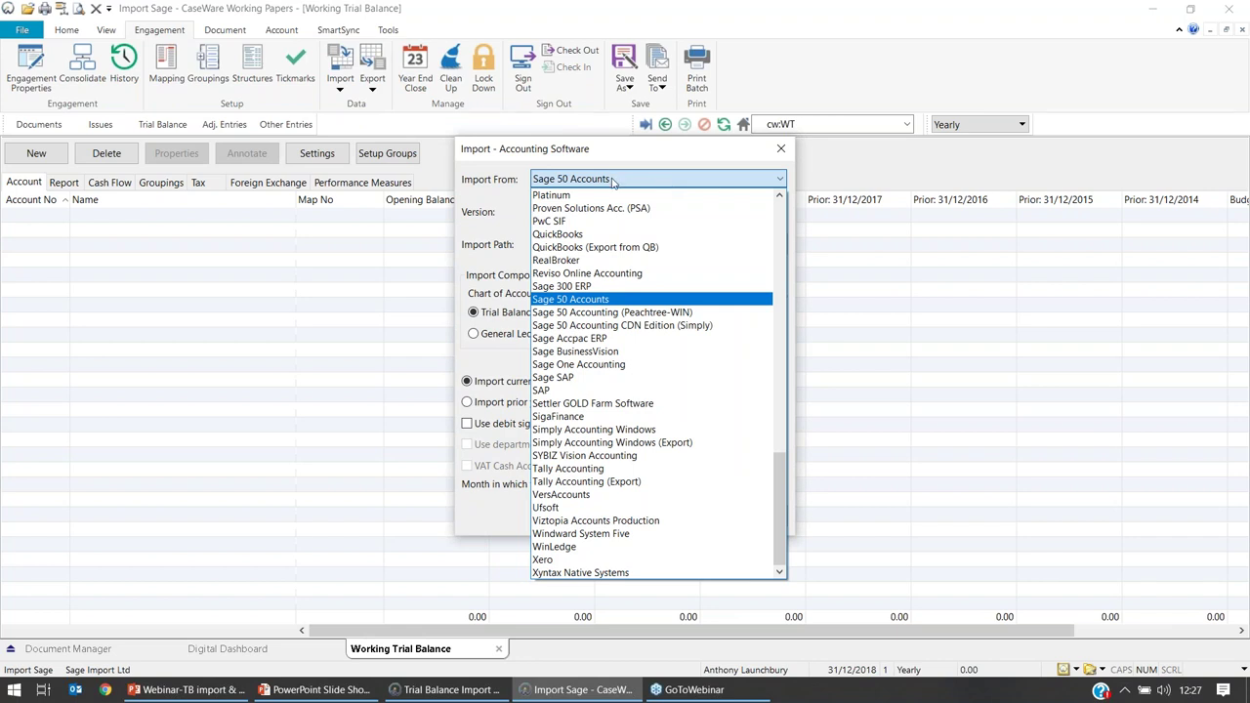
{"action": "left_click", "coordinate": [507, 194]}
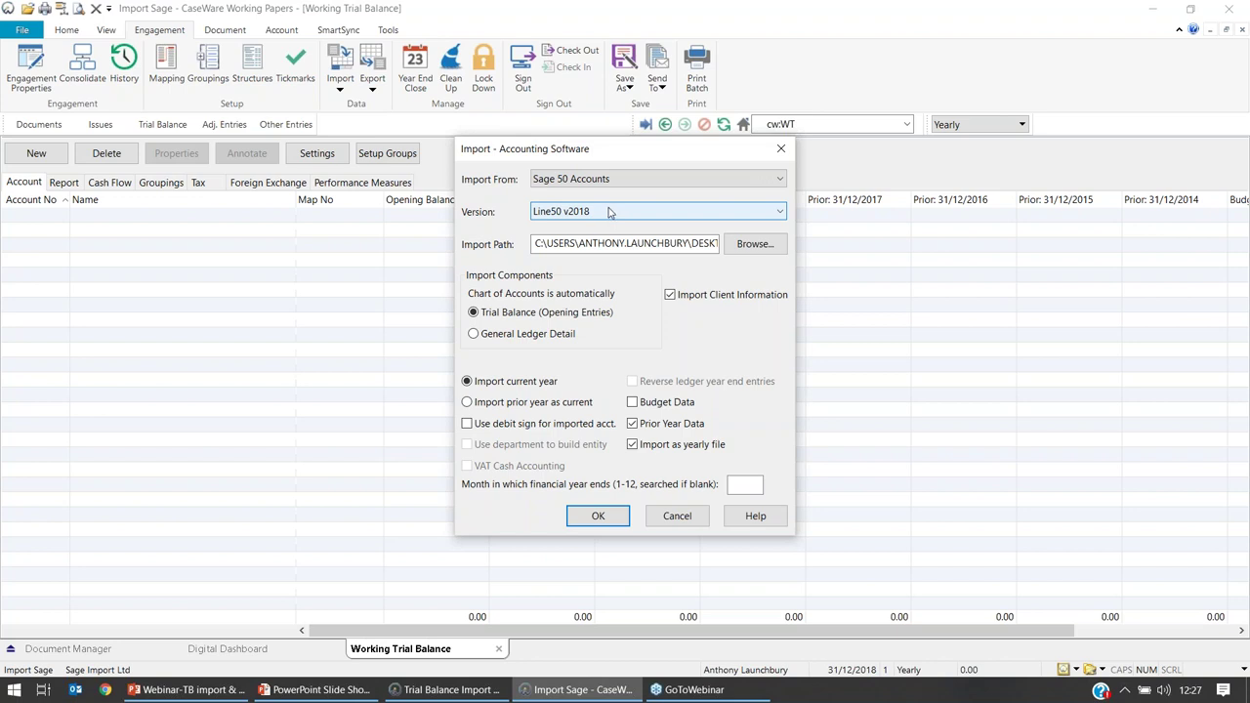
{"action": "left_click", "coordinate": [610, 213]}
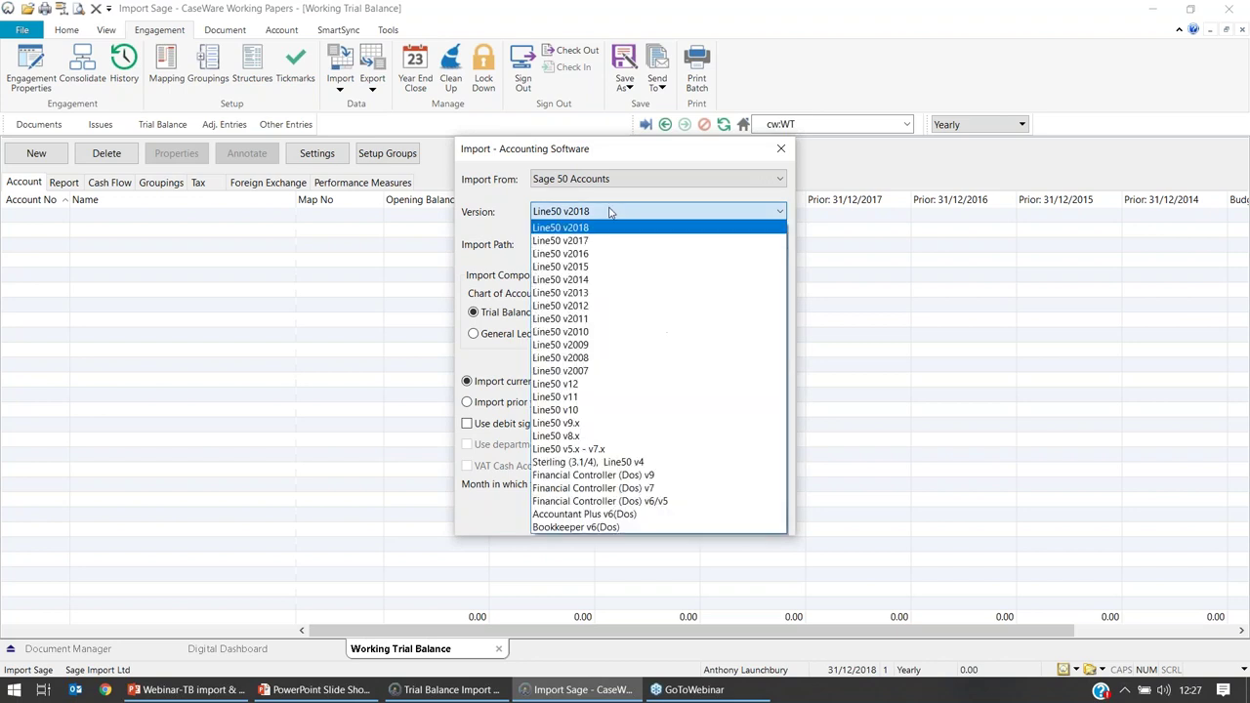
{"action": "left_click", "coordinate": [506, 217]}
Set the import path to the ACCDATA folder on the Desktop
{"action": "left_click_drag", "start_coordinate": [536, 244], "coordinate": [803, 257]}
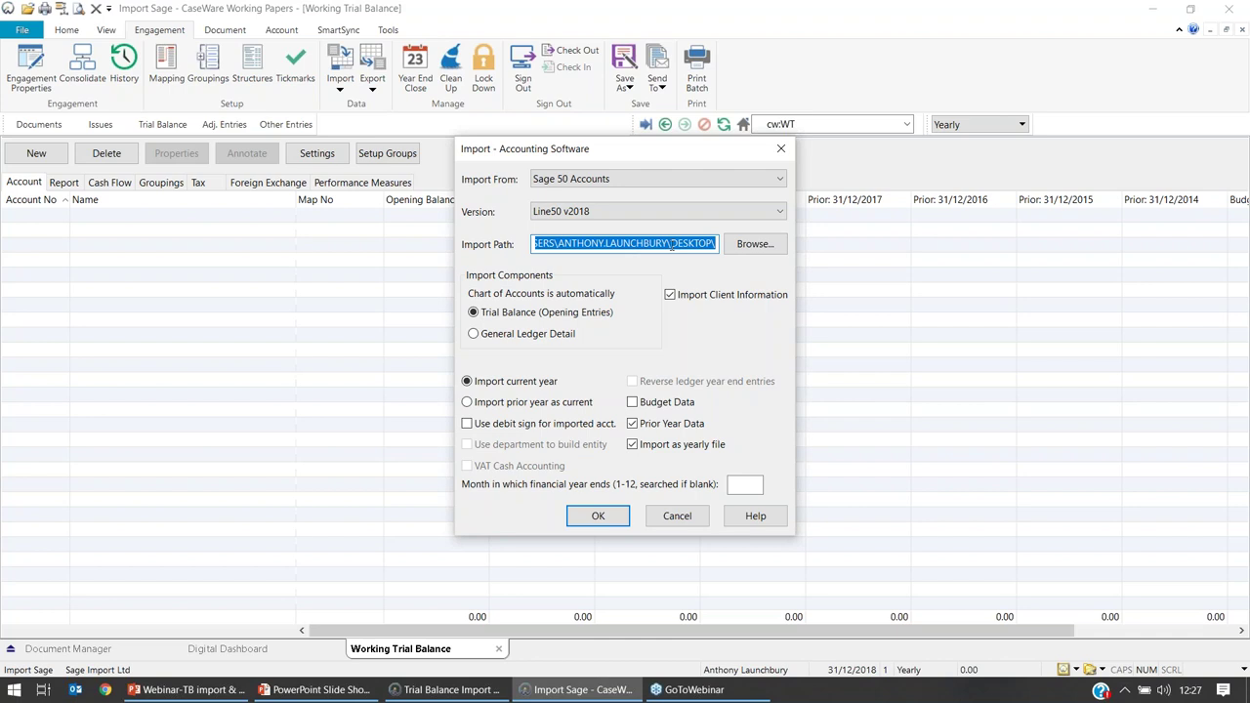
{"action": "left_click", "coordinate": [755, 245]}
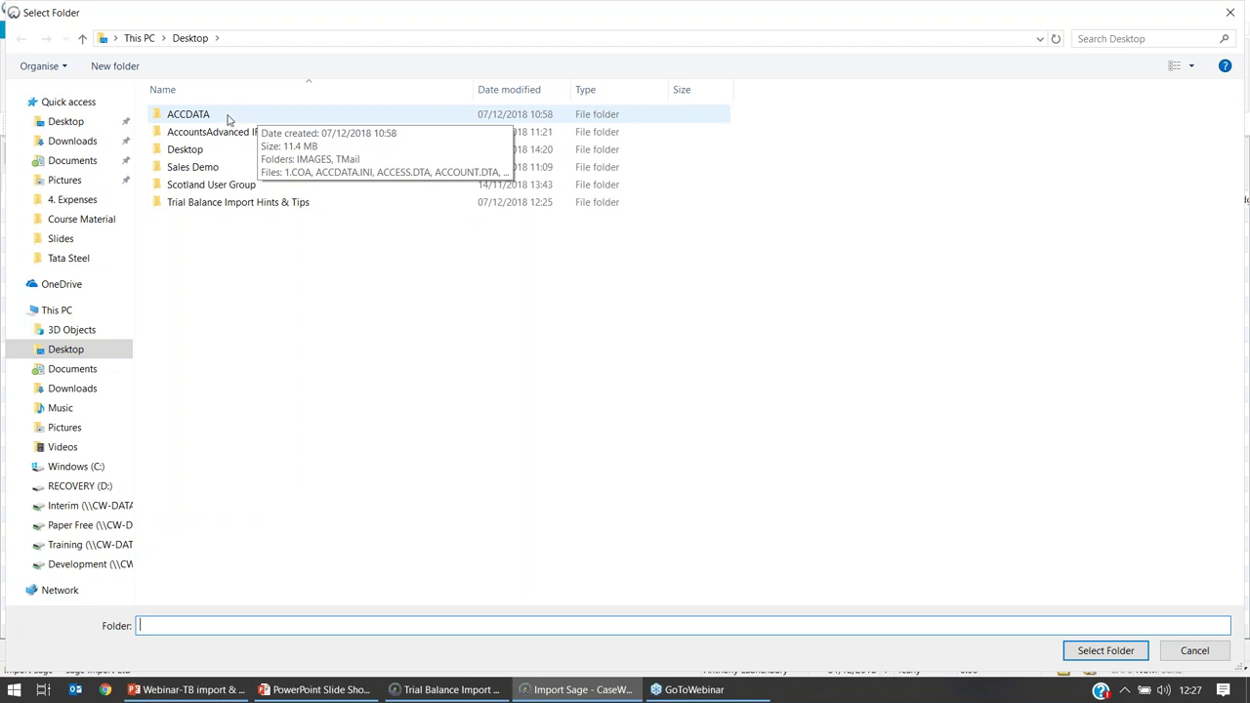
{"action": "left_click", "coordinate": [231, 121]}
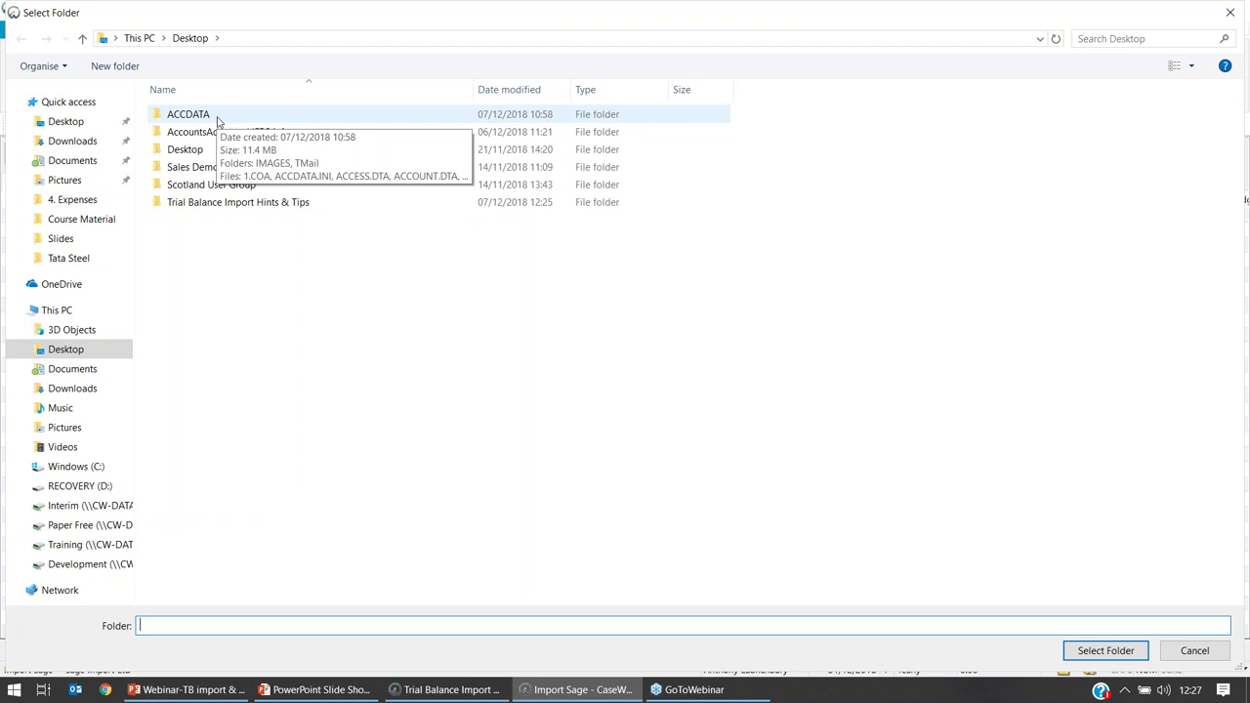
{"action": "left_click", "coordinate": [228, 133]}
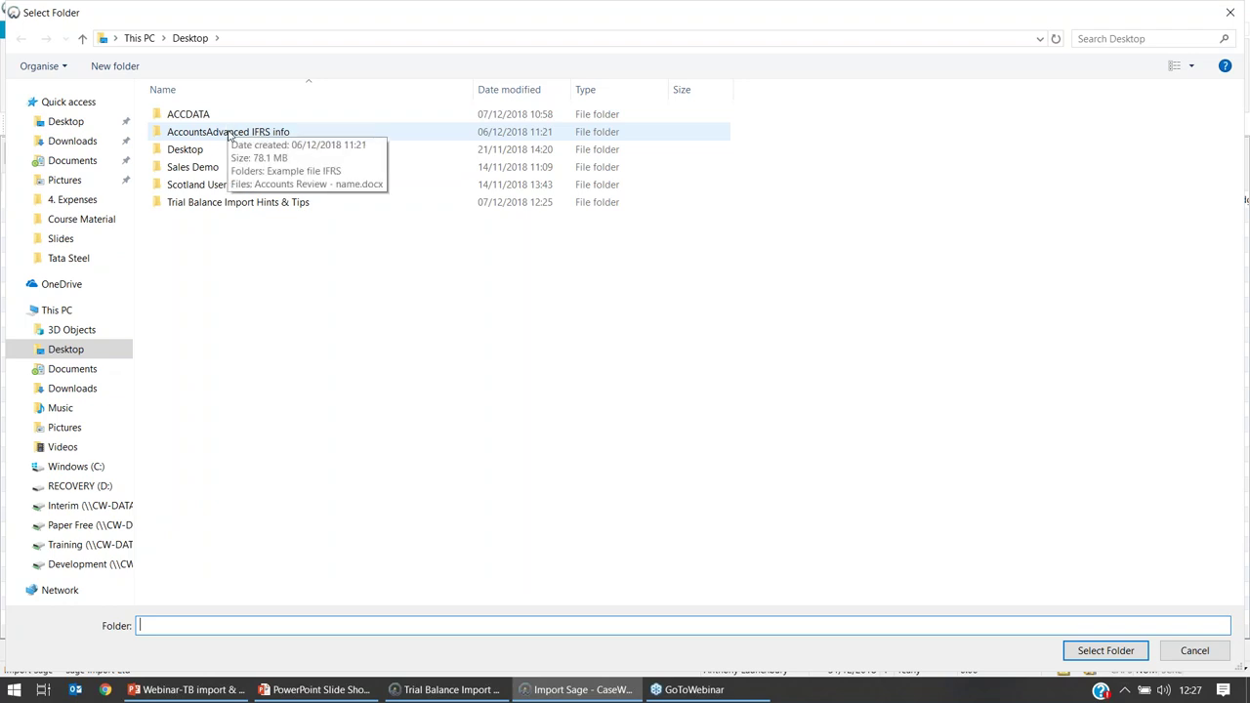
{"action": "left_click", "coordinate": [213, 116]}
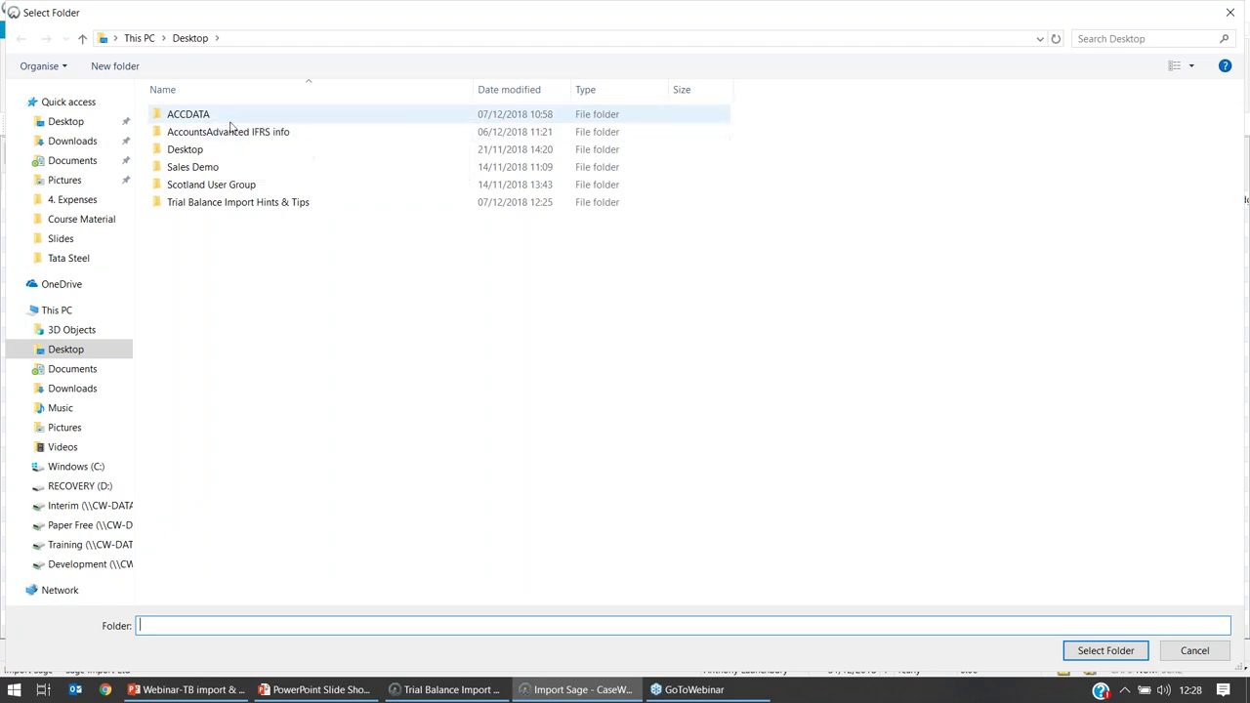
{"action": "left_click", "coordinate": [223, 117]}
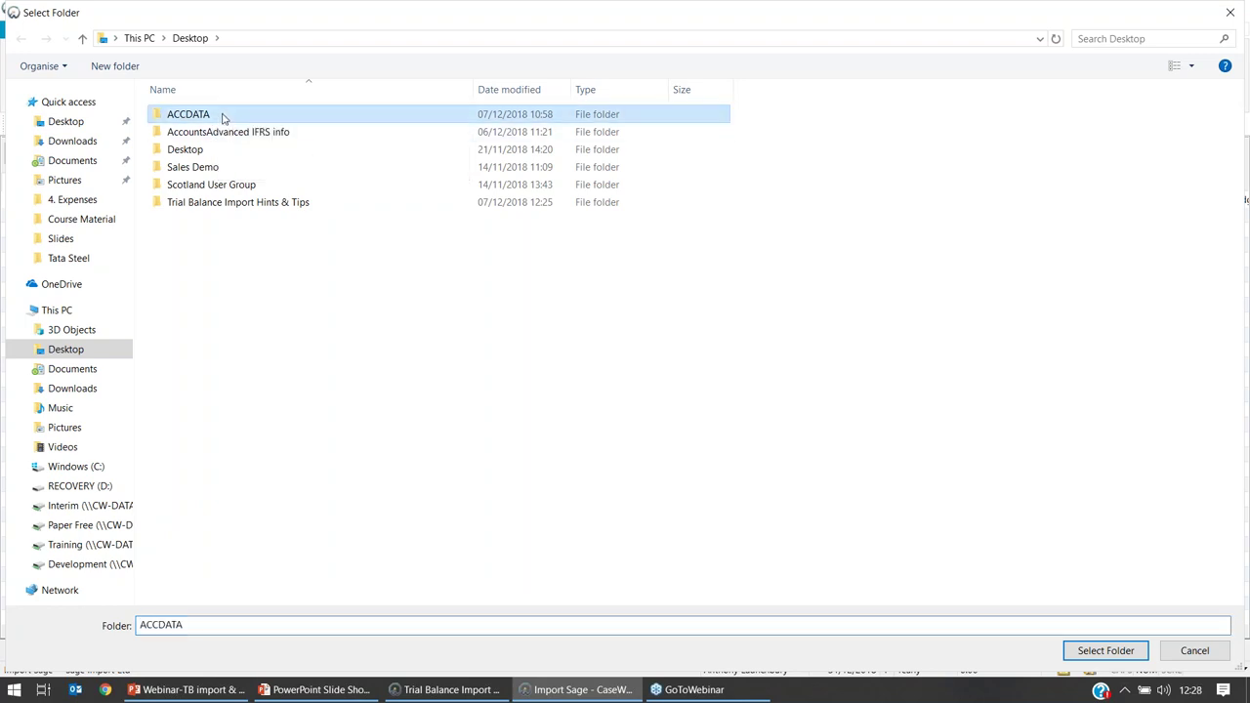
{"action": "left_click", "coordinate": [1121, 655]}
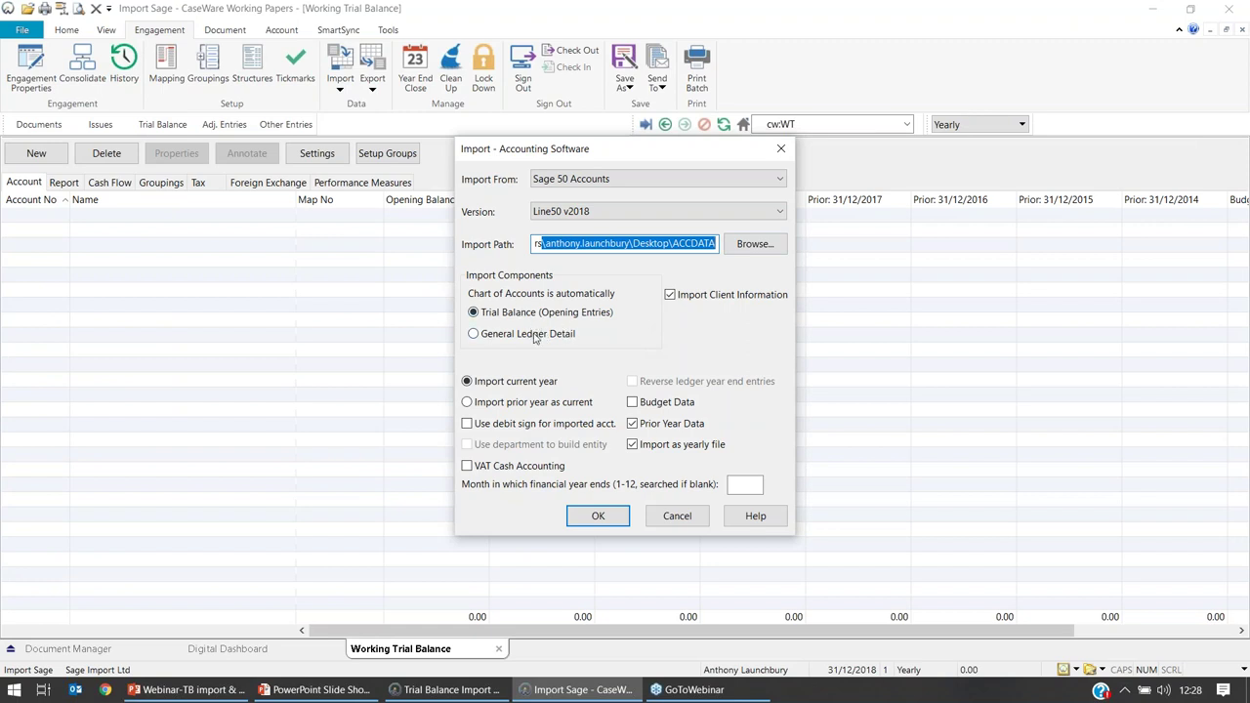
Choose Trial Balance (Opening Entries) as the import component and turn off importing client information
{"action": "left_click", "coordinate": [474, 334]}
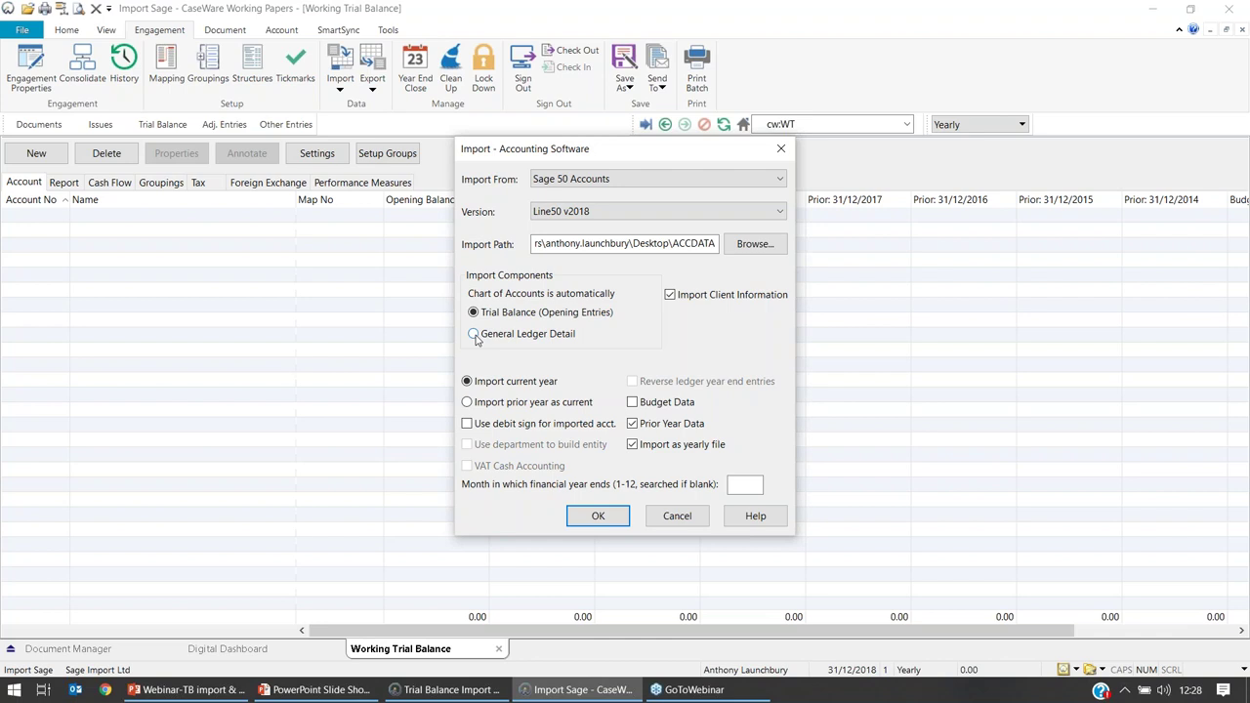
{"action": "left_click", "coordinate": [474, 334]}
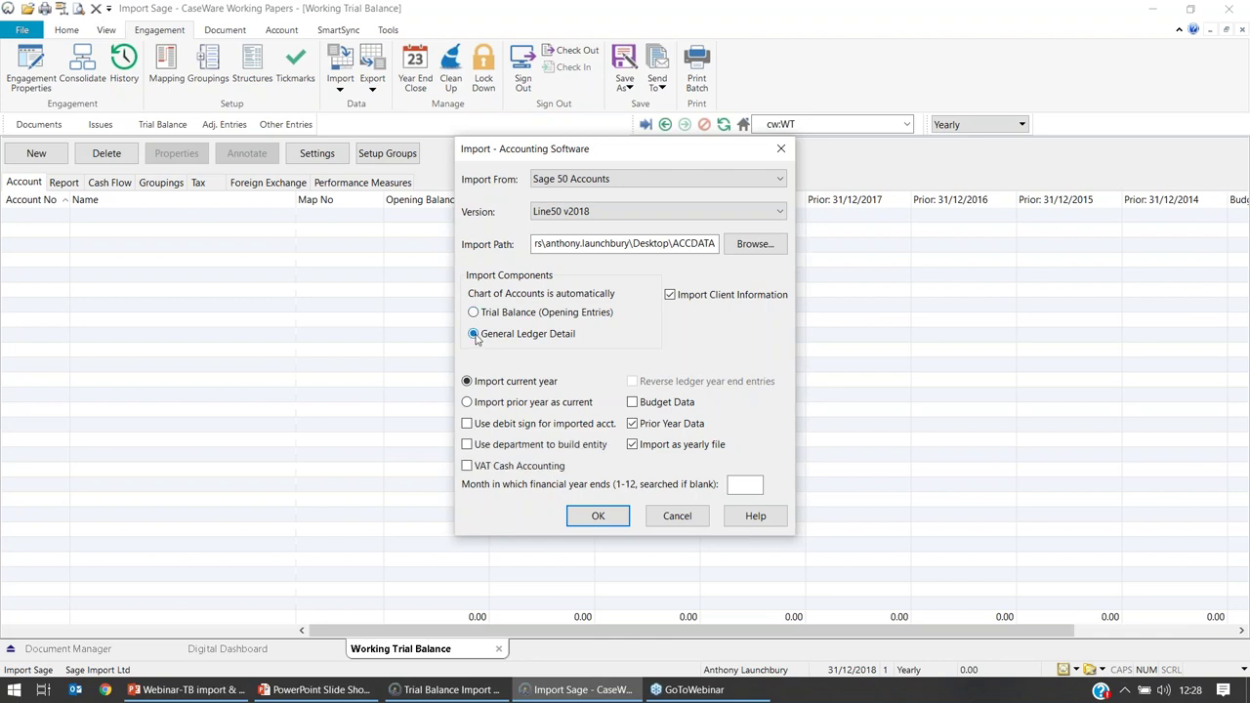
{"action": "left_click", "coordinate": [474, 312]}
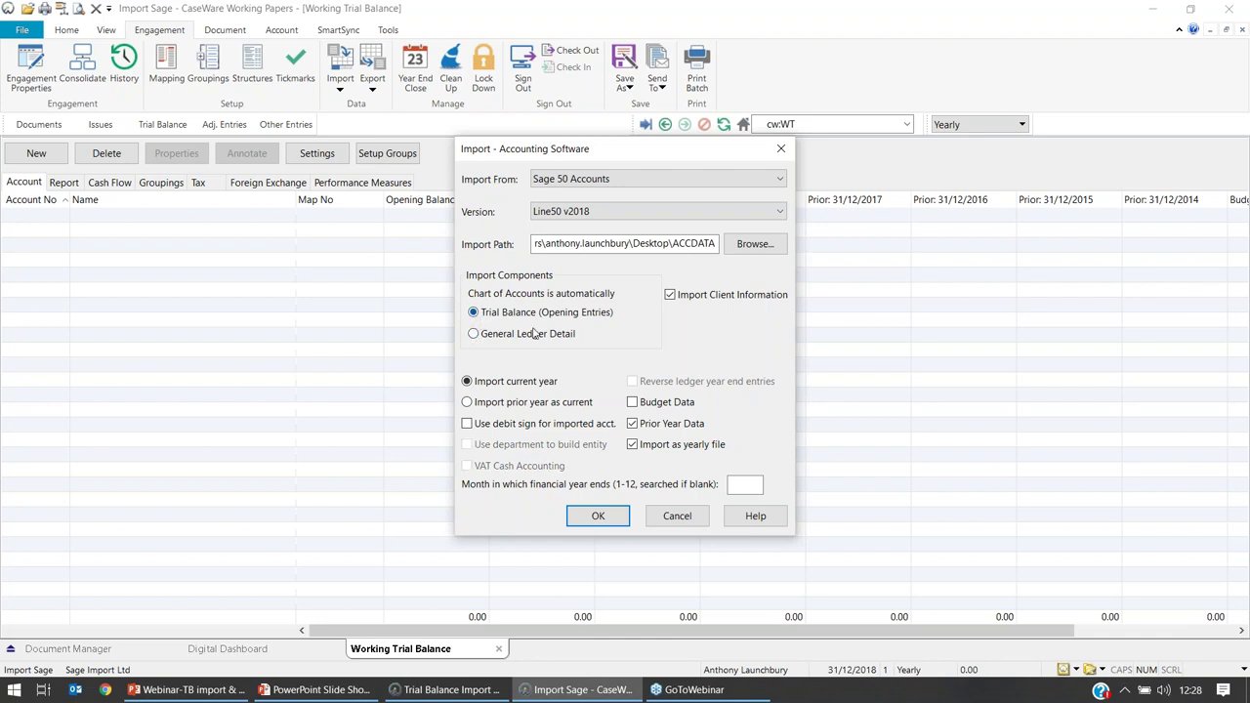
{"action": "left_click", "coordinate": [671, 298]}
{"action": "left_click", "coordinate": [671, 297]}
{"action": "left_click", "coordinate": [671, 297]}
Leave the financial year end month blank and run the import, accepting removal of the ACCDATA sub-folder from the path
{"action": "left_click", "coordinate": [743, 483]}
{"action": "type", "text": "3"}
{"action": "key", "text": "BackSpace"}
{"action": "left_click", "coordinate": [597, 518]}
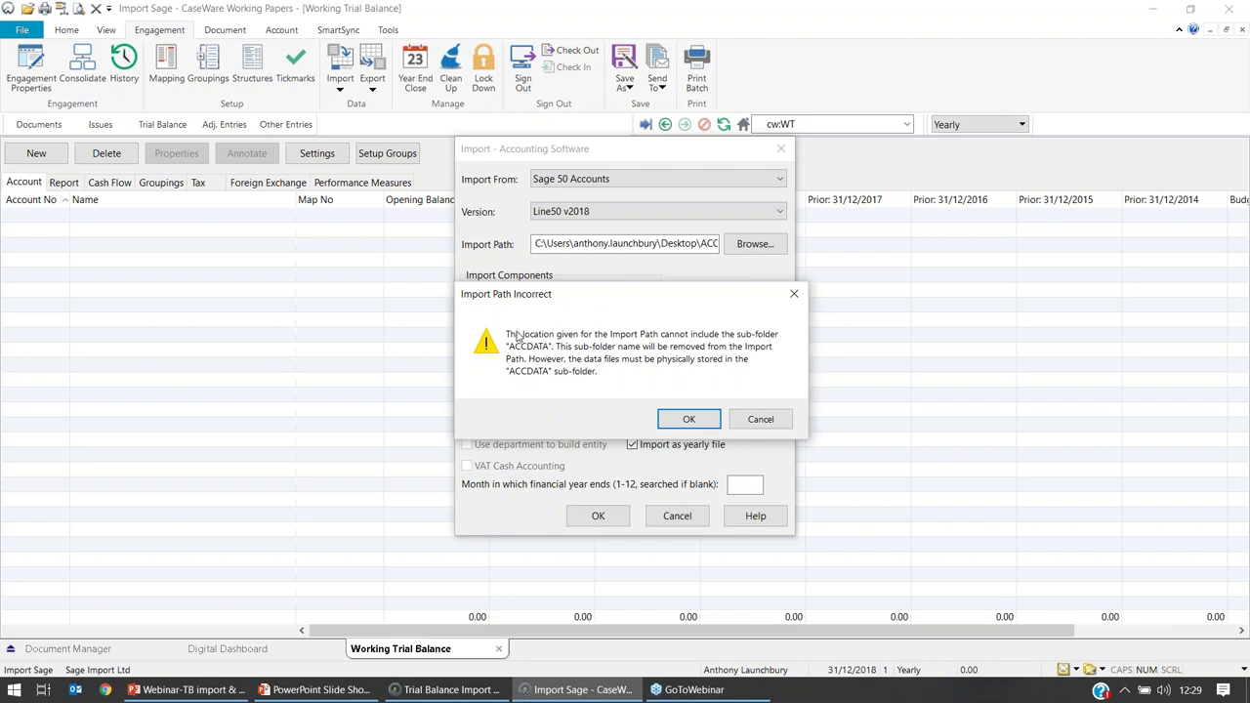
{"action": "left_click", "coordinate": [690, 420]}
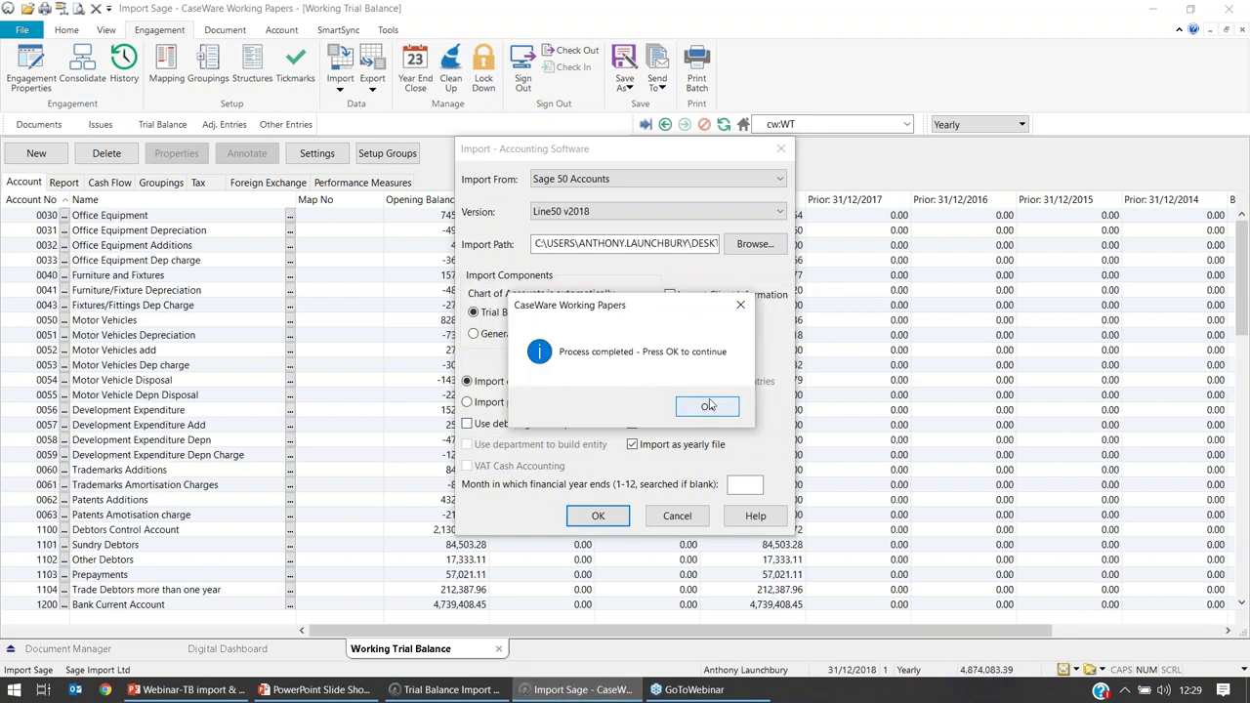
{"action": "left_click", "coordinate": [710, 408]}
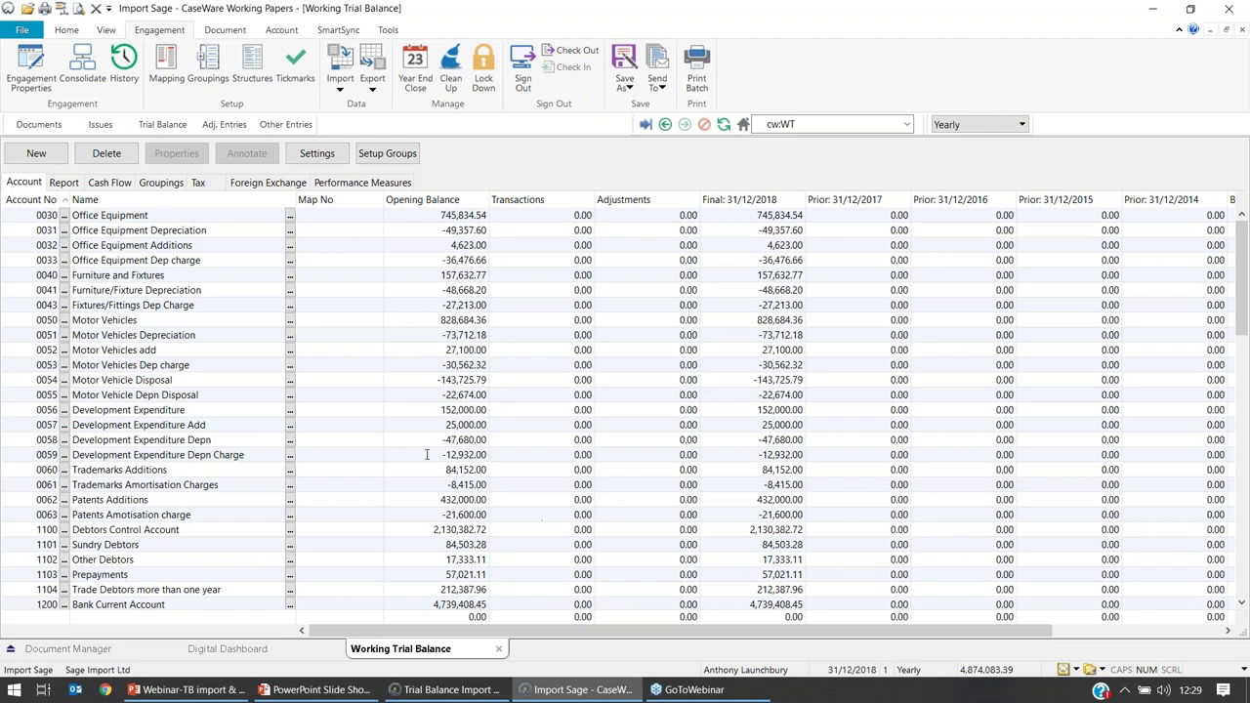
Examine the imported Sage accounts, their opening balances and the map numbers in the working trial balance
{"action": "scroll", "coordinate": [420, 448], "scroll_direction": "down", "scroll_amount": 8}
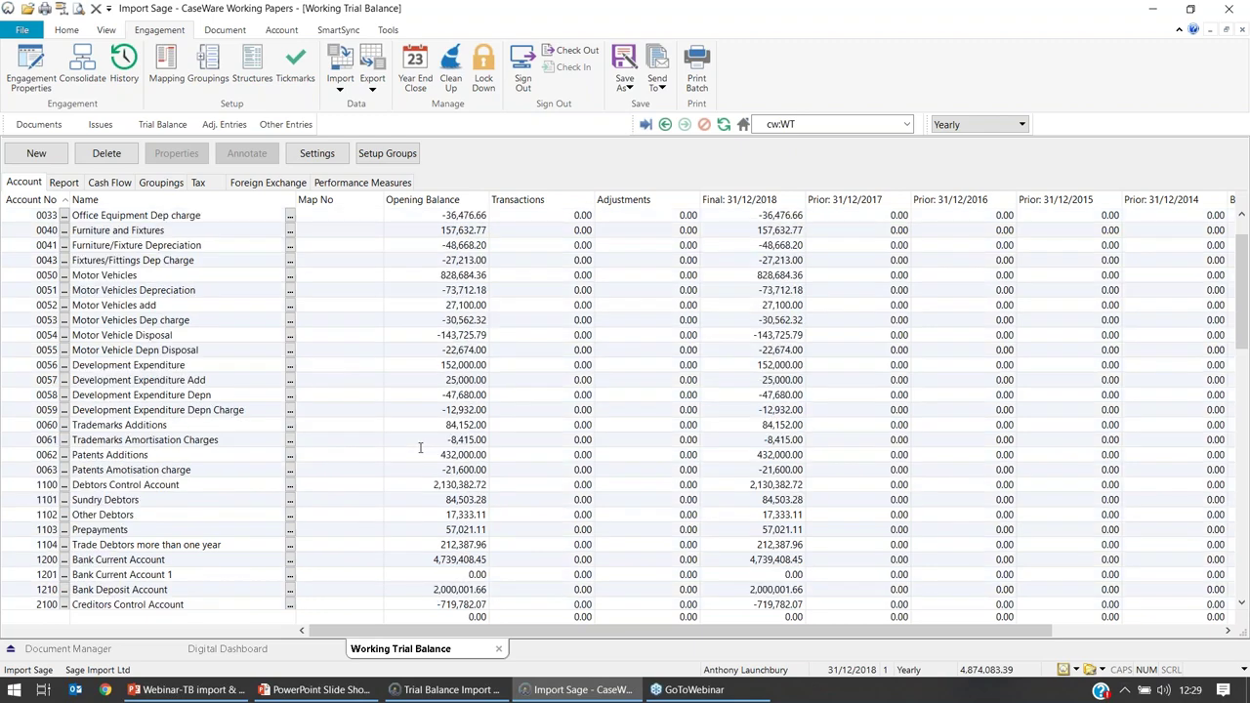
{"action": "scroll", "coordinate": [418, 451], "scroll_direction": "up", "scroll_amount": 7}
{"action": "scroll", "coordinate": [418, 452], "scroll_direction": "up", "scroll_amount": 1}
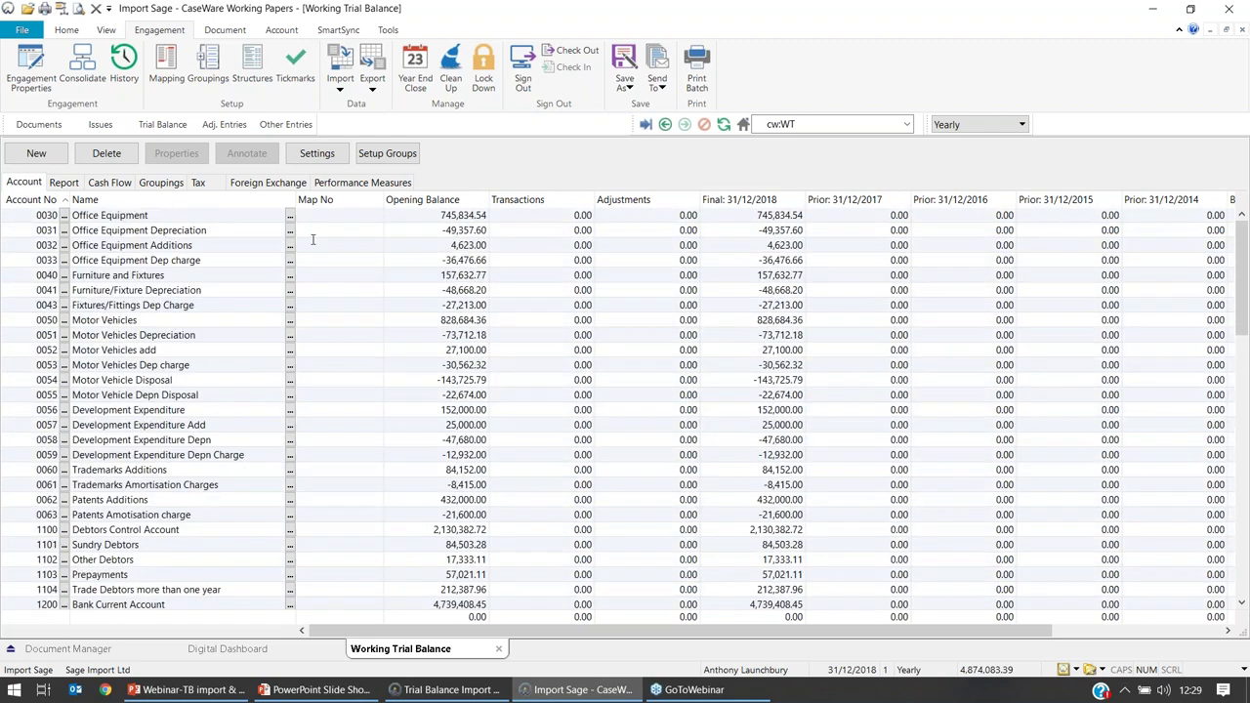
{"action": "left_click_drag", "start_coordinate": [323, 217], "coordinate": [373, 470]}
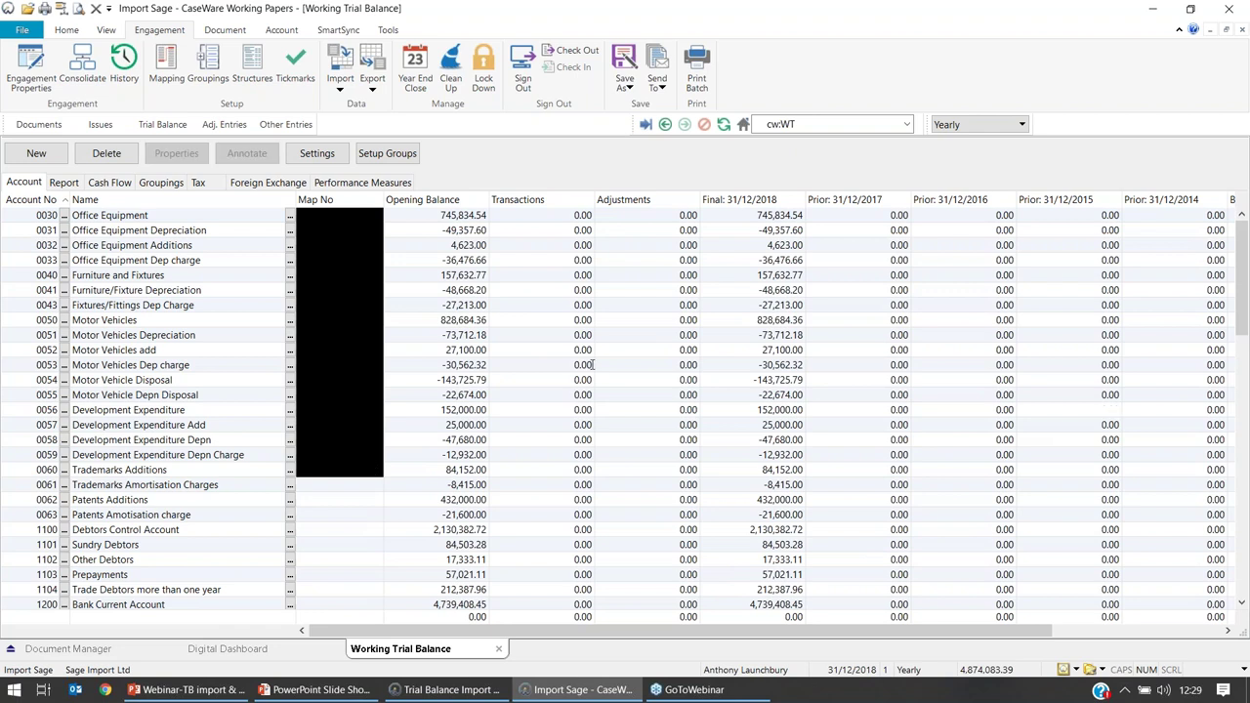
{"action": "left_click", "coordinate": [896, 289]}
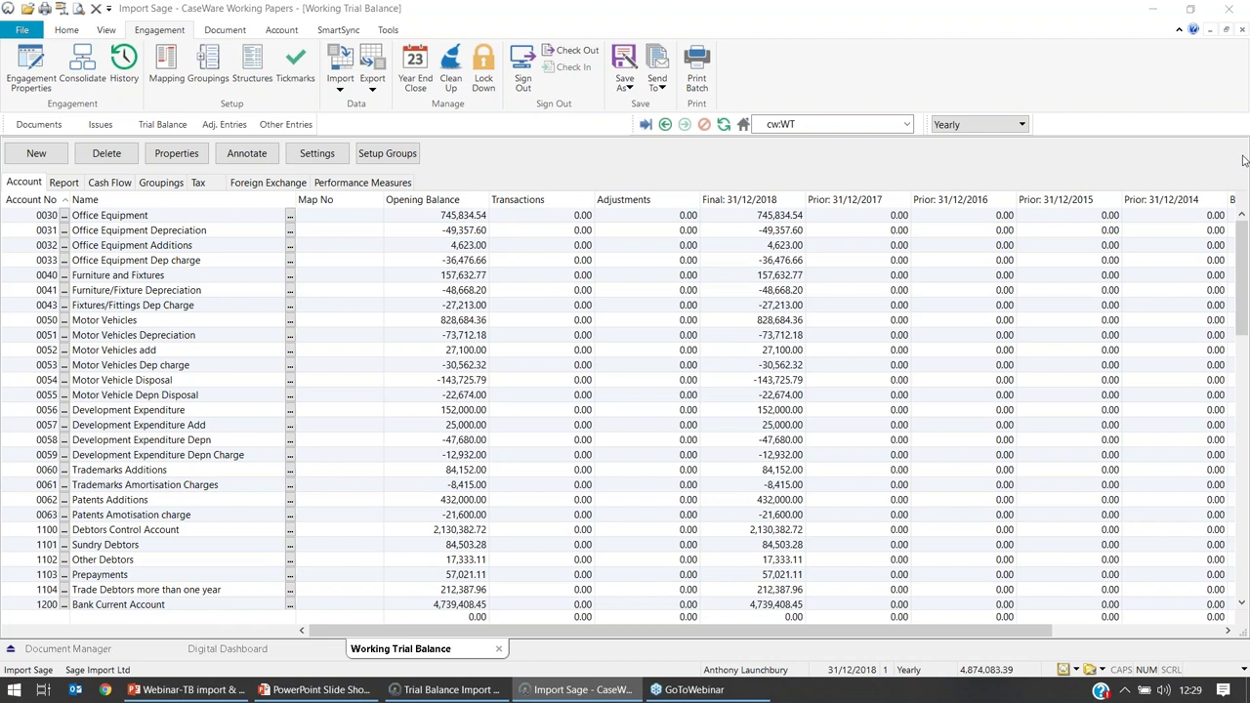
Switch to the Trial Balance Import Hints & Tips file and open its Document Manager
{"action": "key", "text": "alt+Tab"}
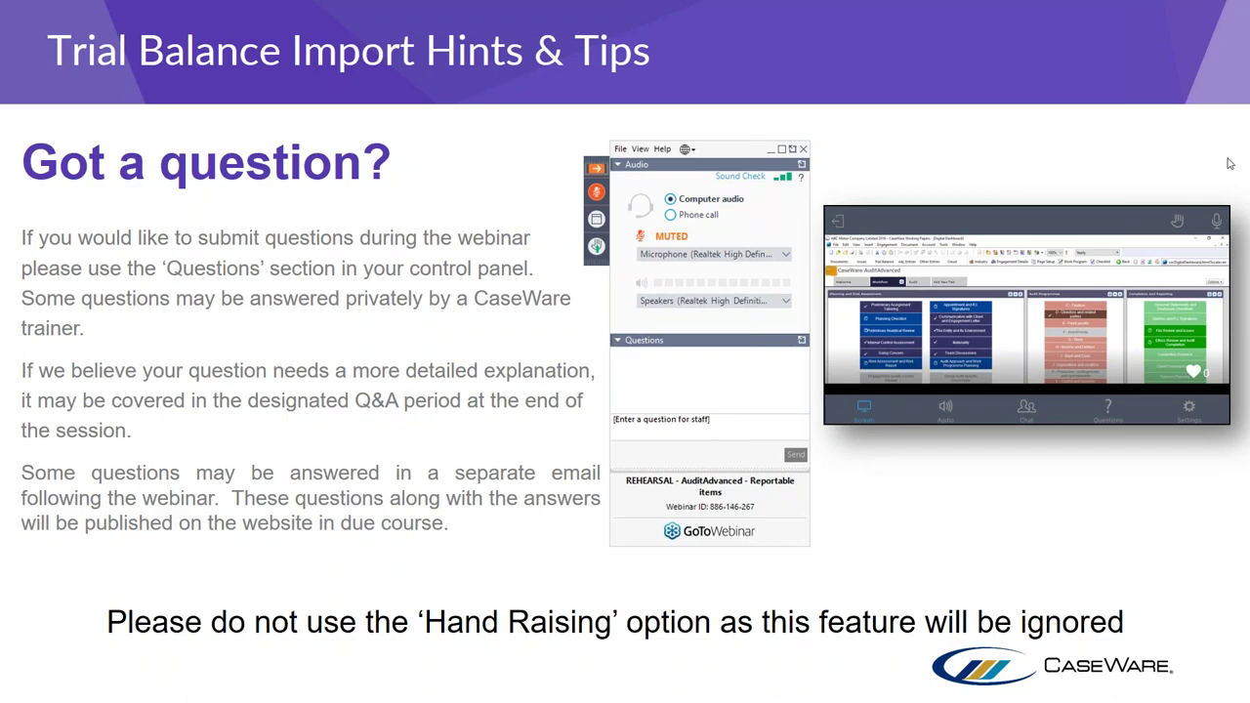
{"action": "key", "text": "alt+Tab"}
{"action": "left_click", "coordinate": [809, 455]}
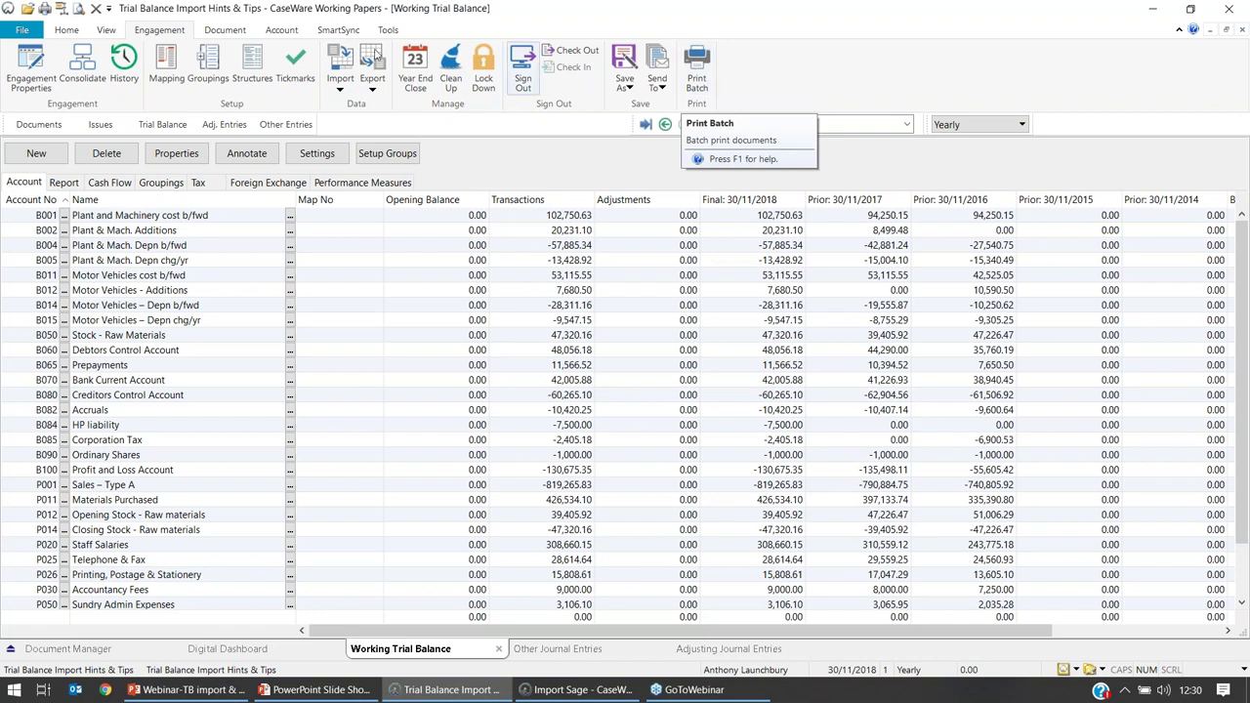
{"action": "left_click", "coordinate": [66, 31]}
{"action": "left_click", "coordinate": [39, 124]}
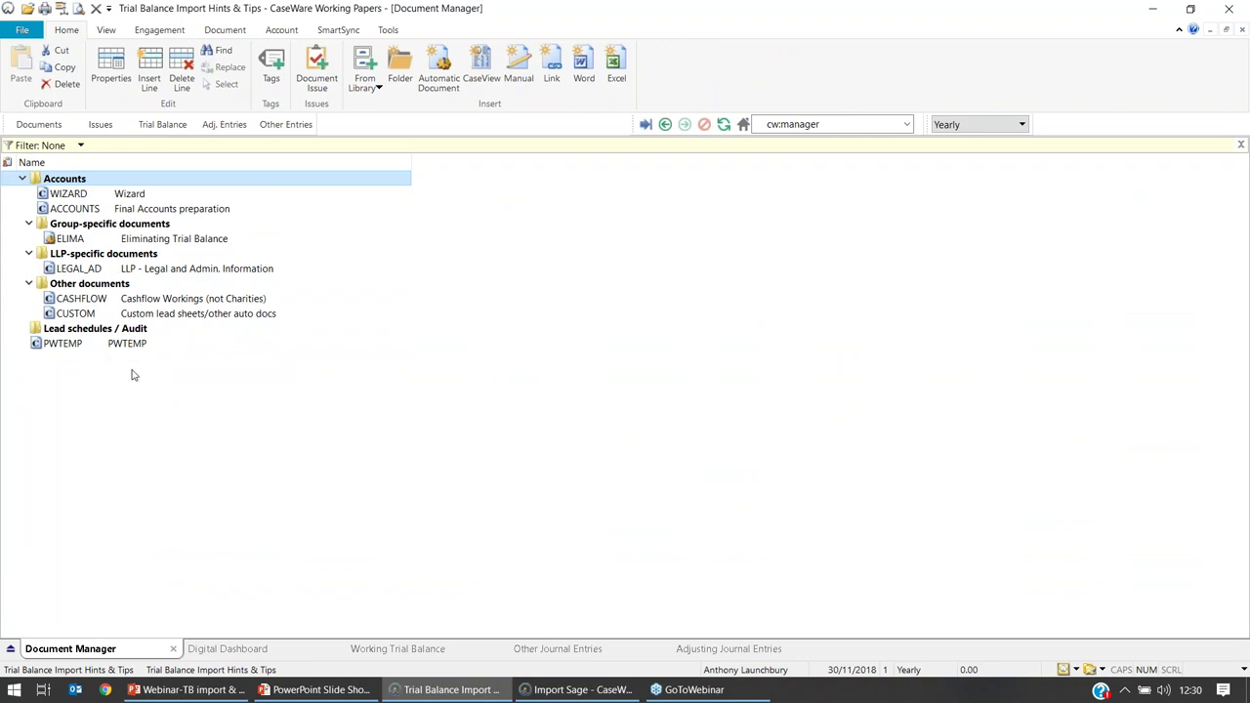
Open batch printing, expand the Accounts and Other documents folders, mark PWTEMP for printing, and cancel the selection
{"action": "left_click", "coordinate": [183, 31]}
{"action": "left_click", "coordinate": [697, 74]}
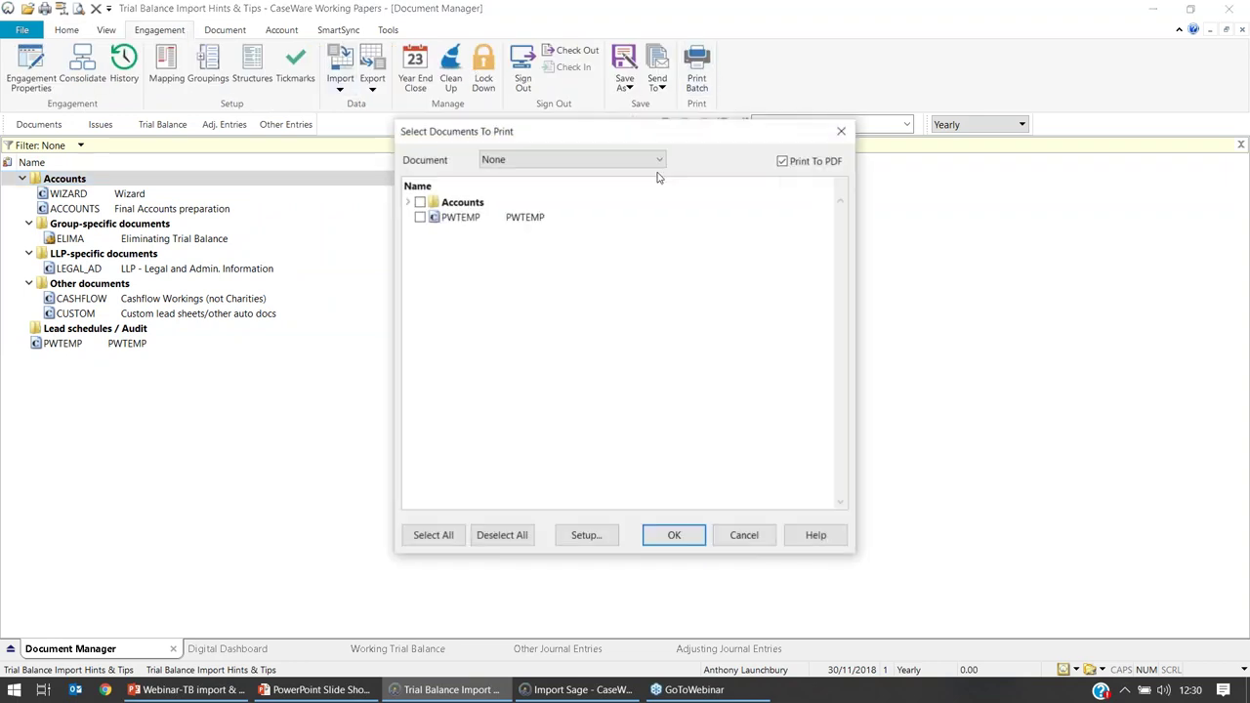
{"action": "left_click", "coordinate": [408, 202]}
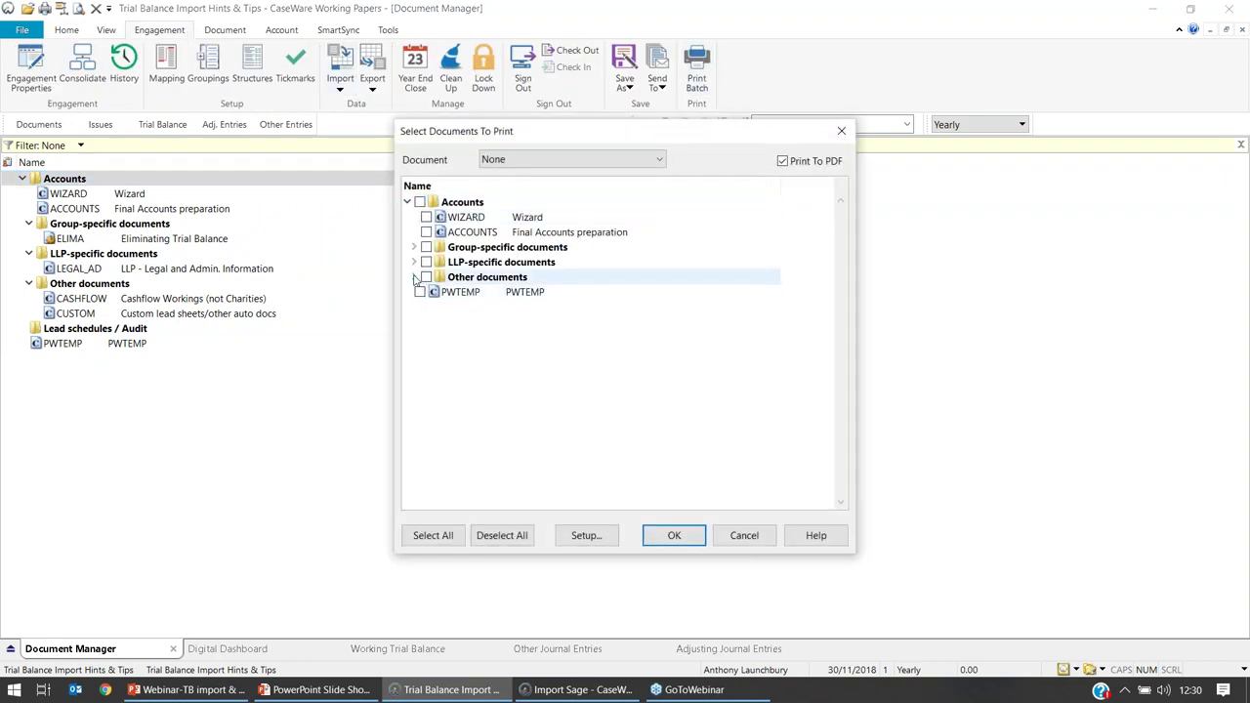
{"action": "left_click", "coordinate": [414, 277]}
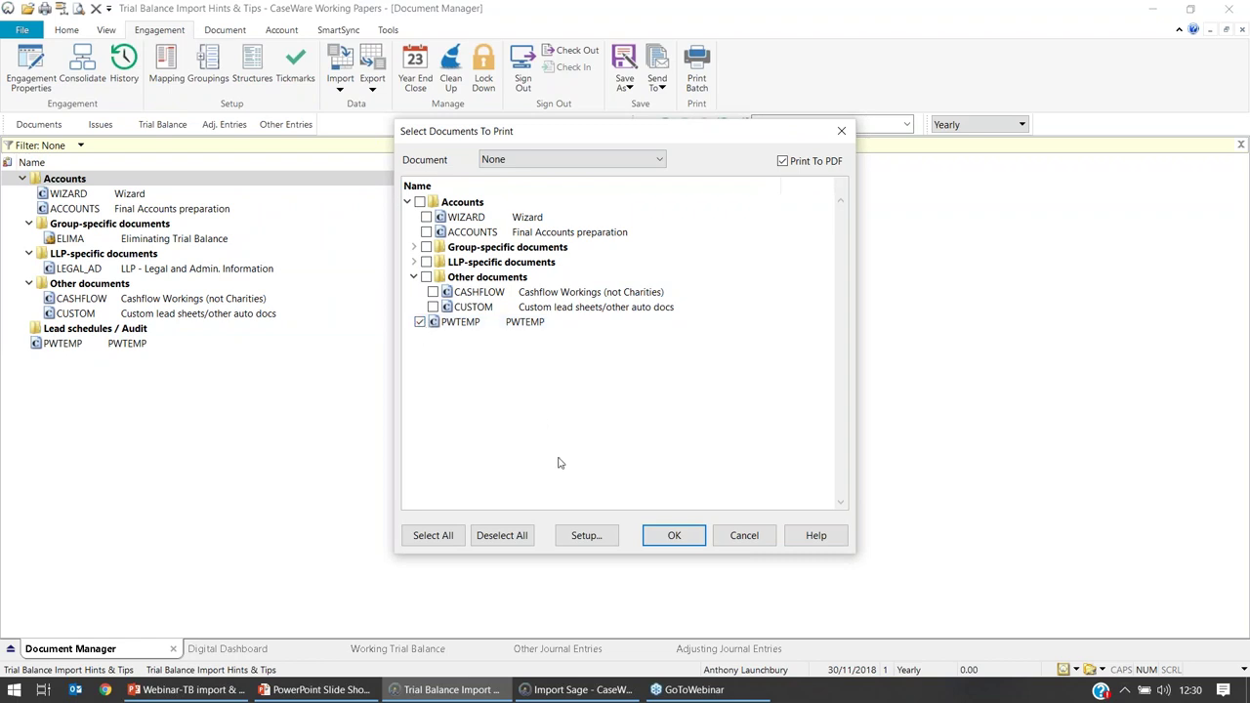
{"action": "left_click", "coordinate": [744, 536]}
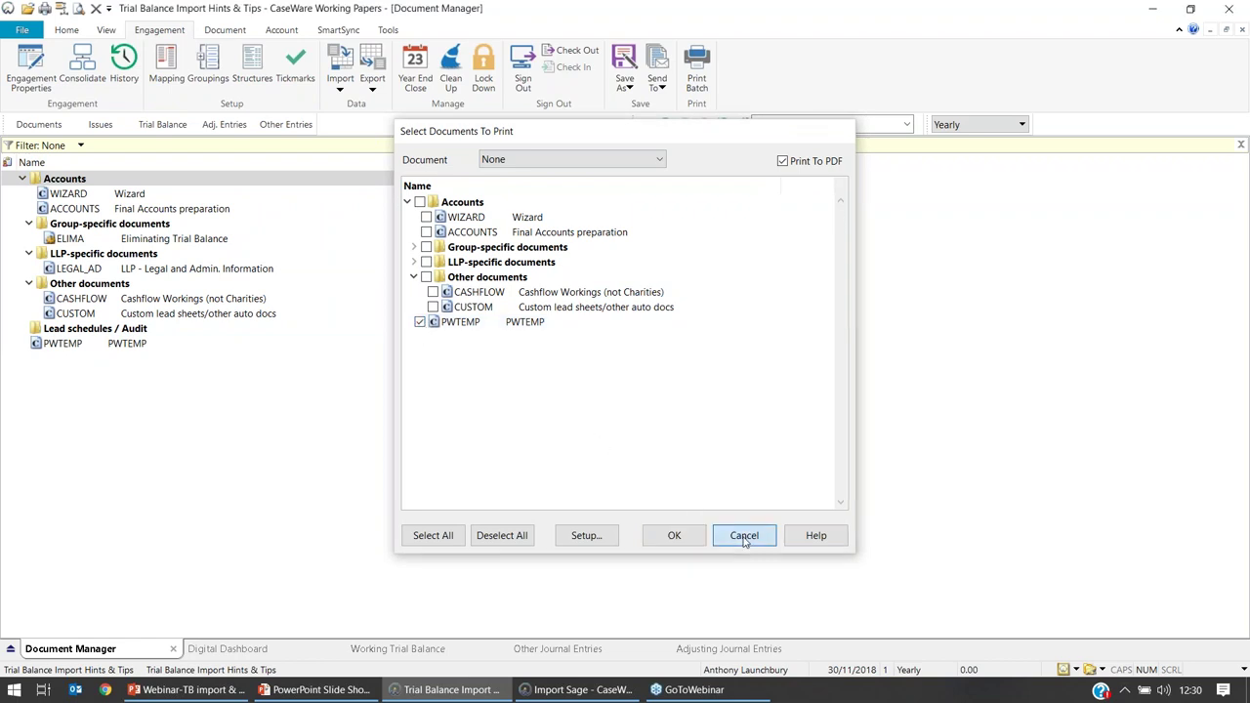
Open the working trial balance in print preview and examine the report's accounts, columns and page layout
{"action": "left_click", "coordinate": [162, 124]}
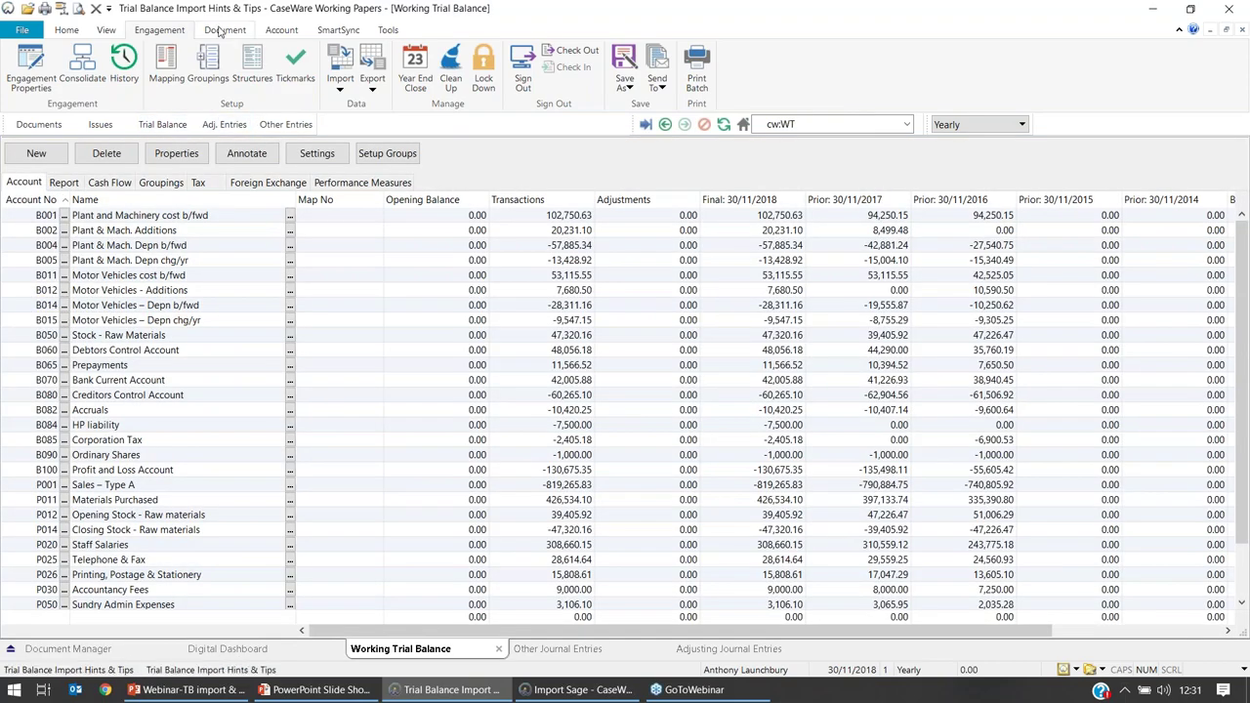
{"action": "left_click", "coordinate": [231, 32]}
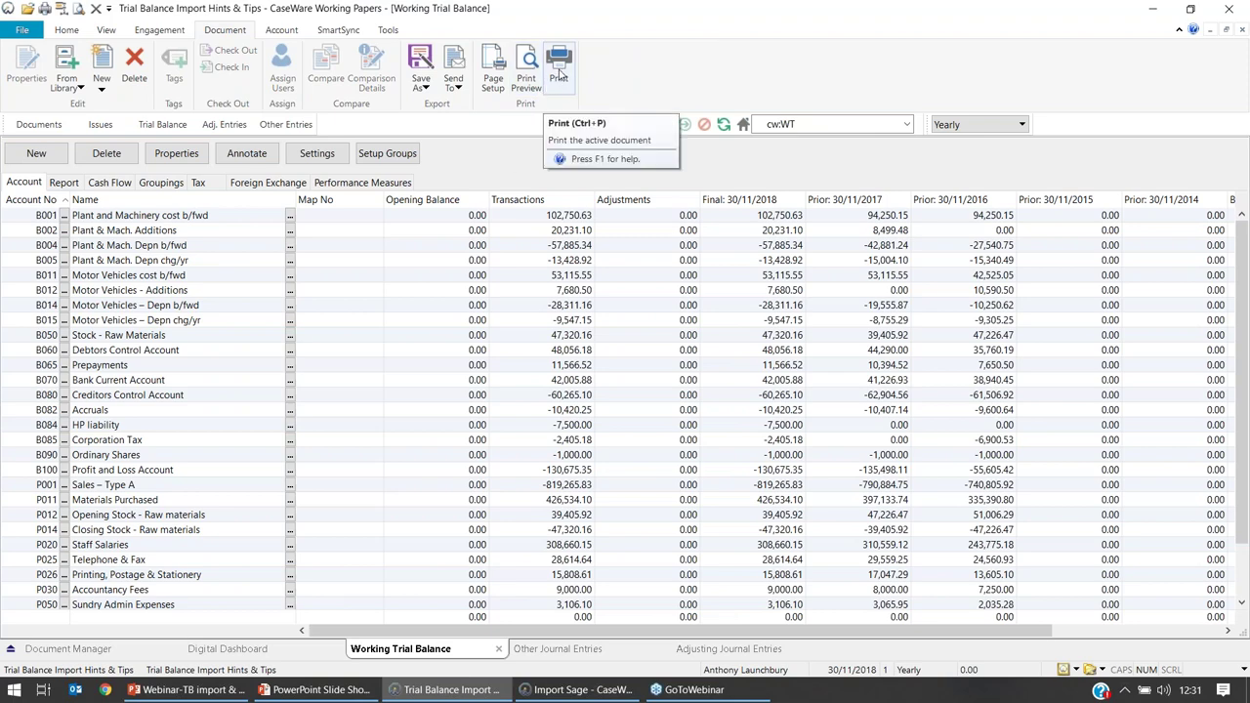
{"action": "left_click", "coordinate": [525, 68]}
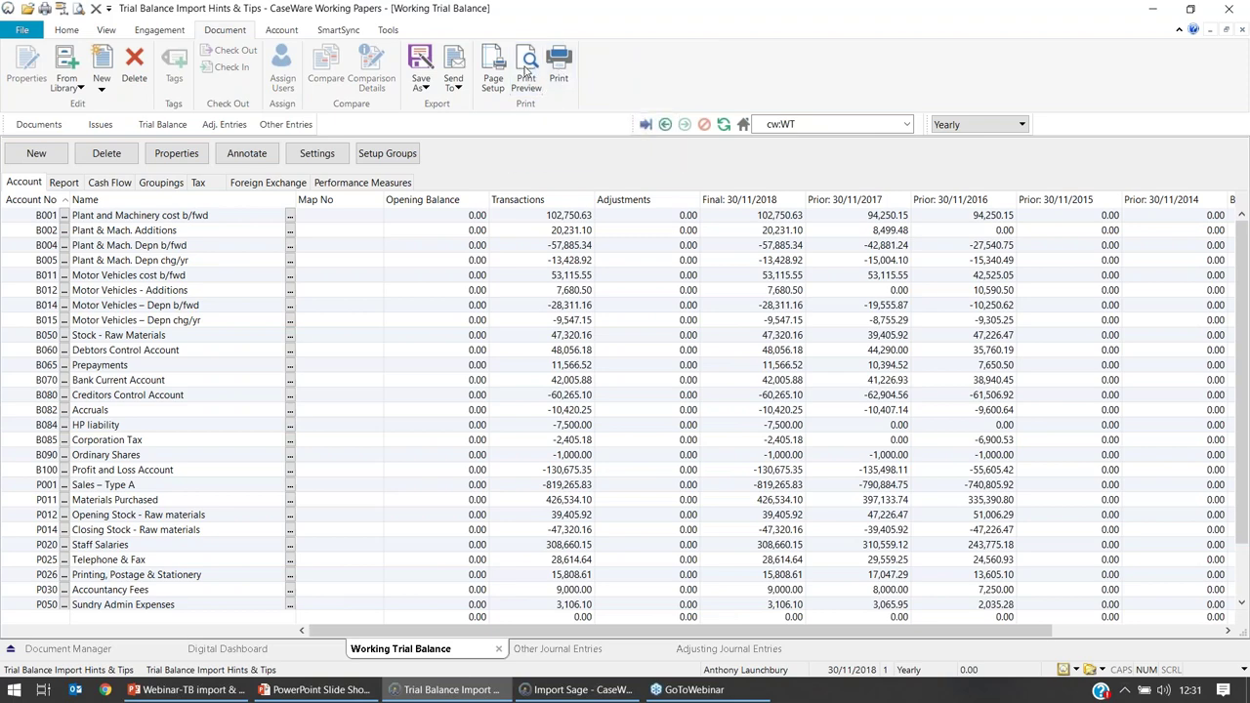
{"action": "scroll", "coordinate": [502, 282], "scroll_direction": "down", "scroll_amount": 1}
{"action": "scroll", "coordinate": [502, 282], "scroll_direction": "down", "scroll_amount": 5}
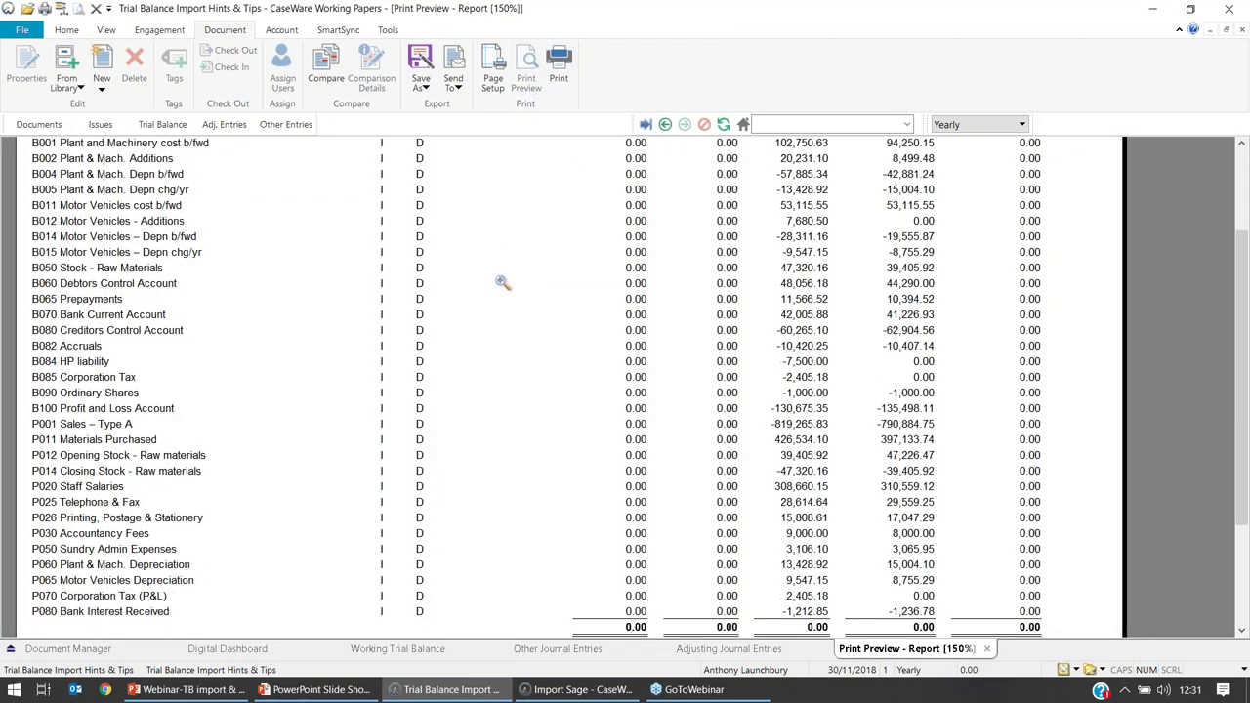
{"action": "scroll", "coordinate": [502, 283], "scroll_direction": "down", "scroll_amount": 1}
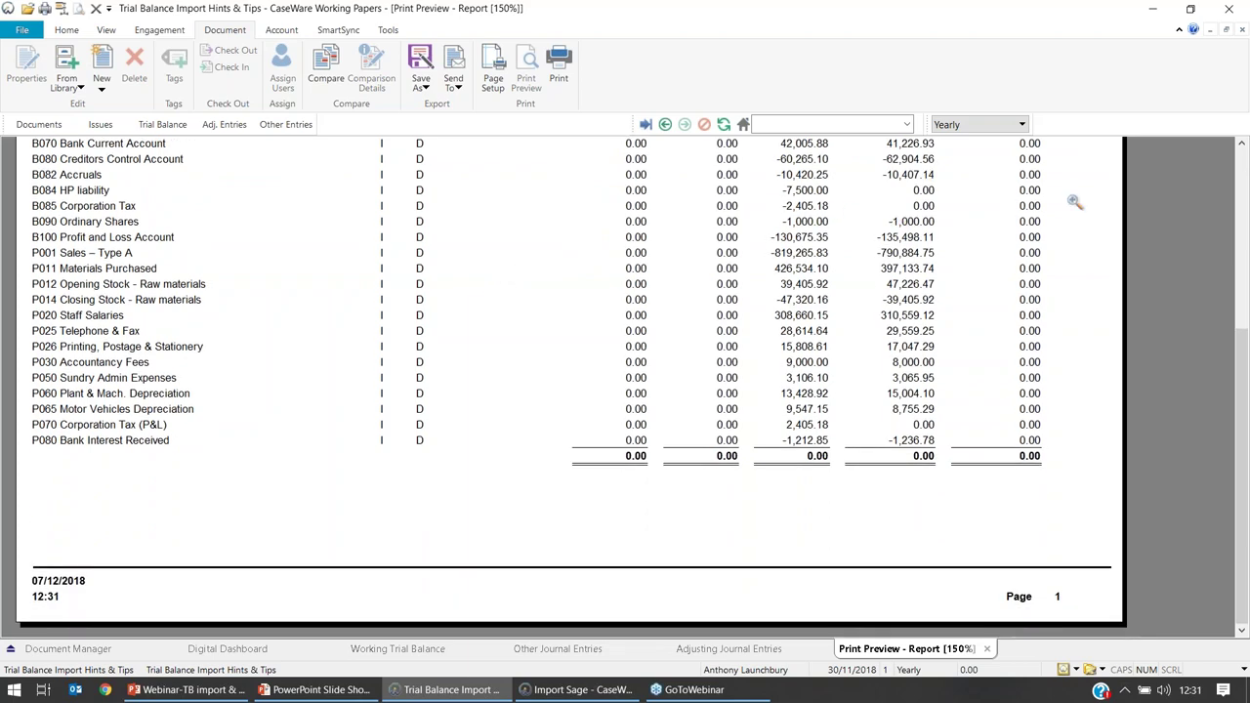
{"action": "scroll", "coordinate": [958, 241], "scroll_direction": "up", "scroll_amount": 4}
{"action": "scroll", "coordinate": [955, 240], "scroll_direction": "up", "scroll_amount": 2}
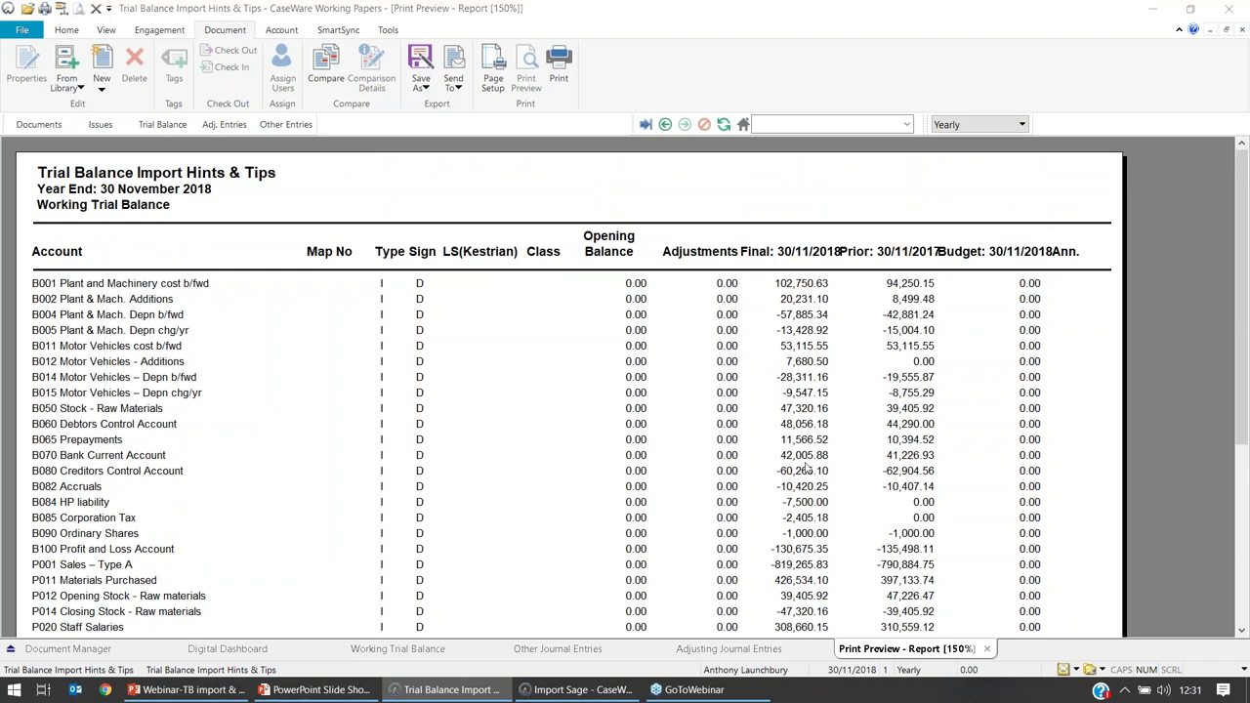
{"action": "key", "text": "alt+Tab"}
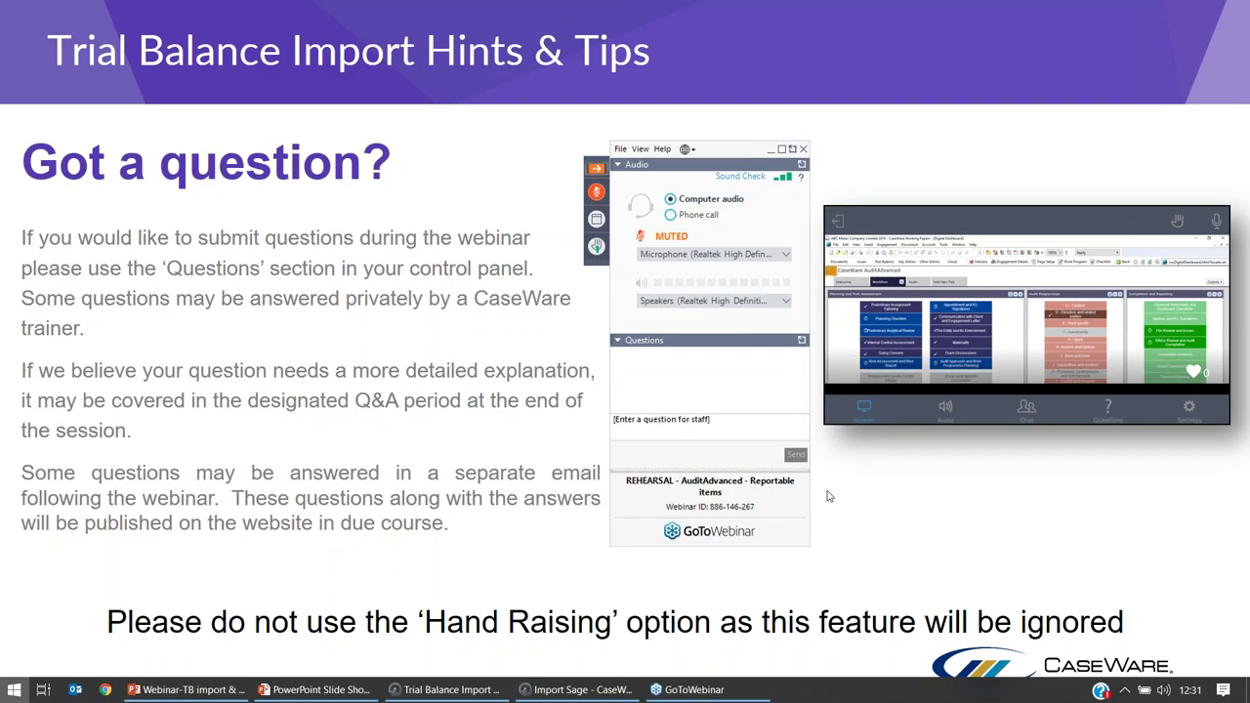
{"action": "key", "text": "super"}
{"action": "left_click", "coordinate": [579, 689]}
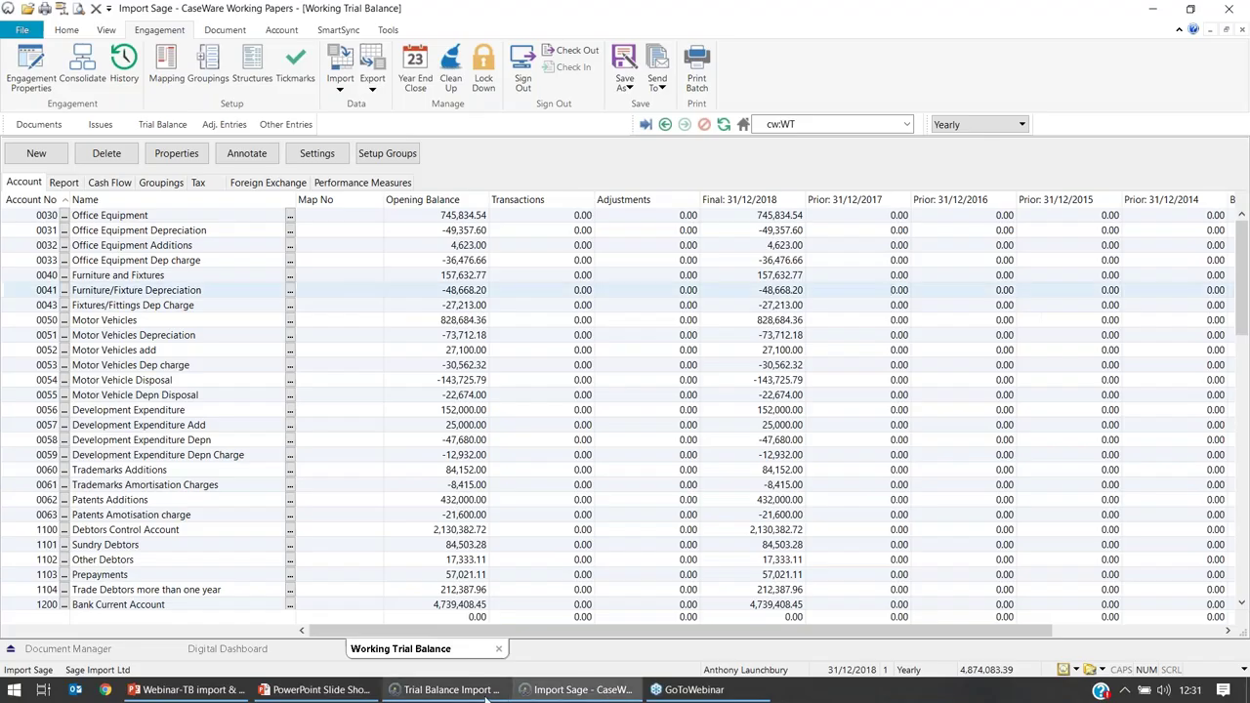
{"action": "left_click", "coordinate": [486, 698]}
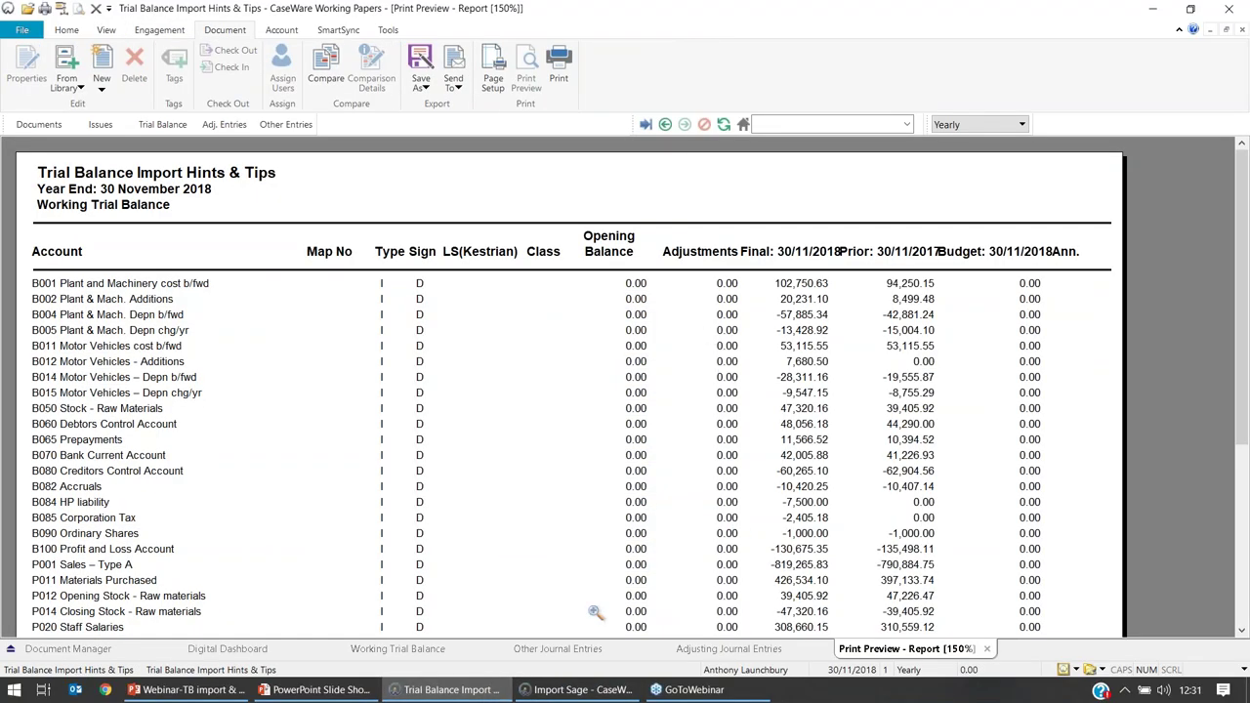
Close the print preview and open the Period Balances journal under Other Entries to review its entries
{"action": "left_click", "coordinate": [987, 649]}
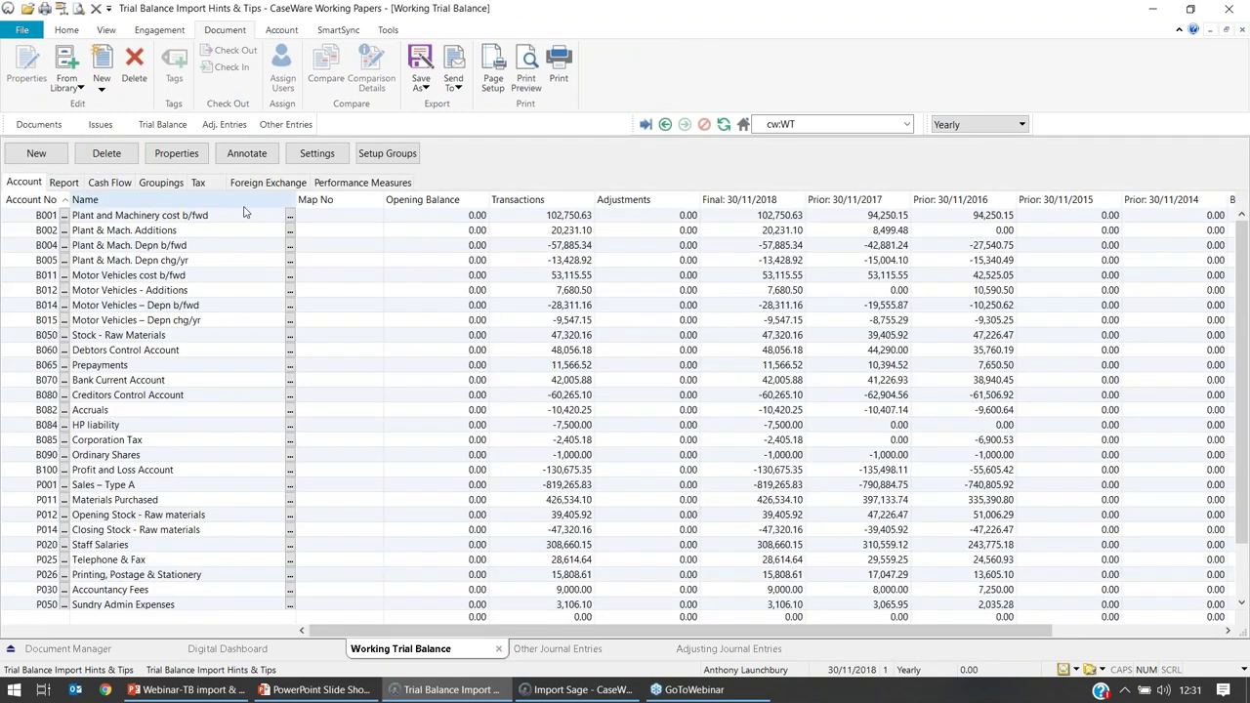
{"action": "left_click", "coordinate": [286, 124]}
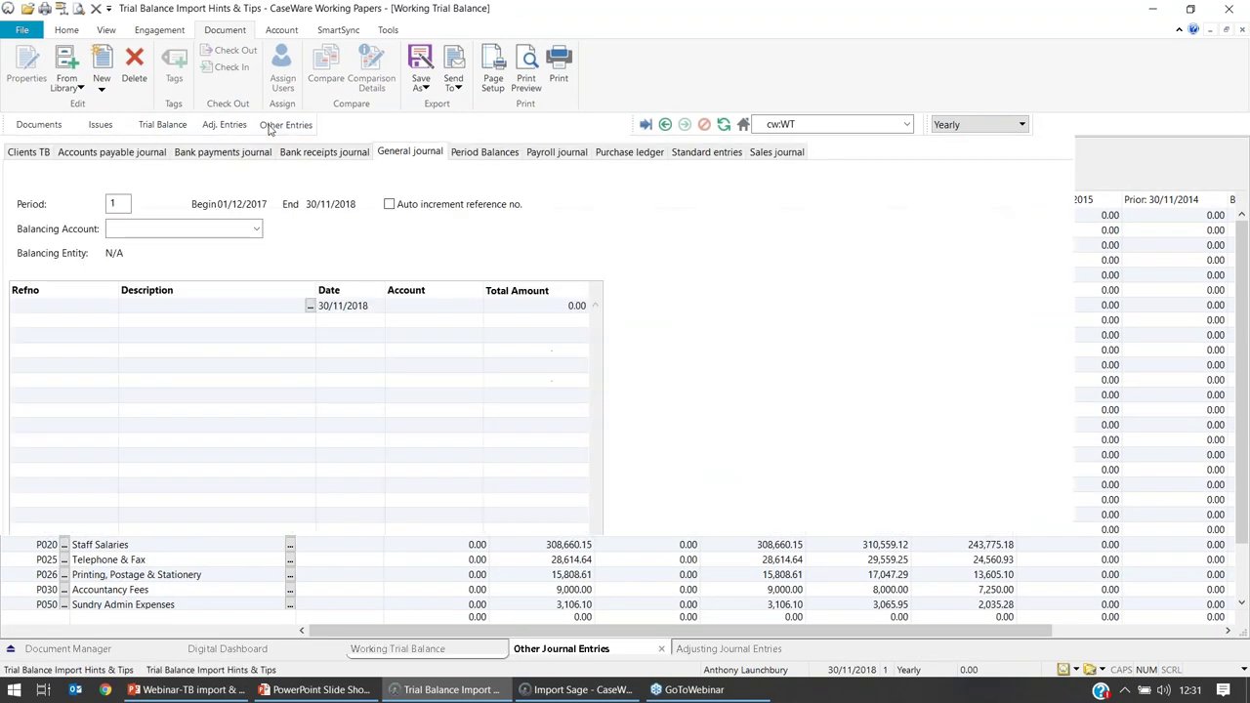
{"action": "left_click", "coordinate": [486, 154]}
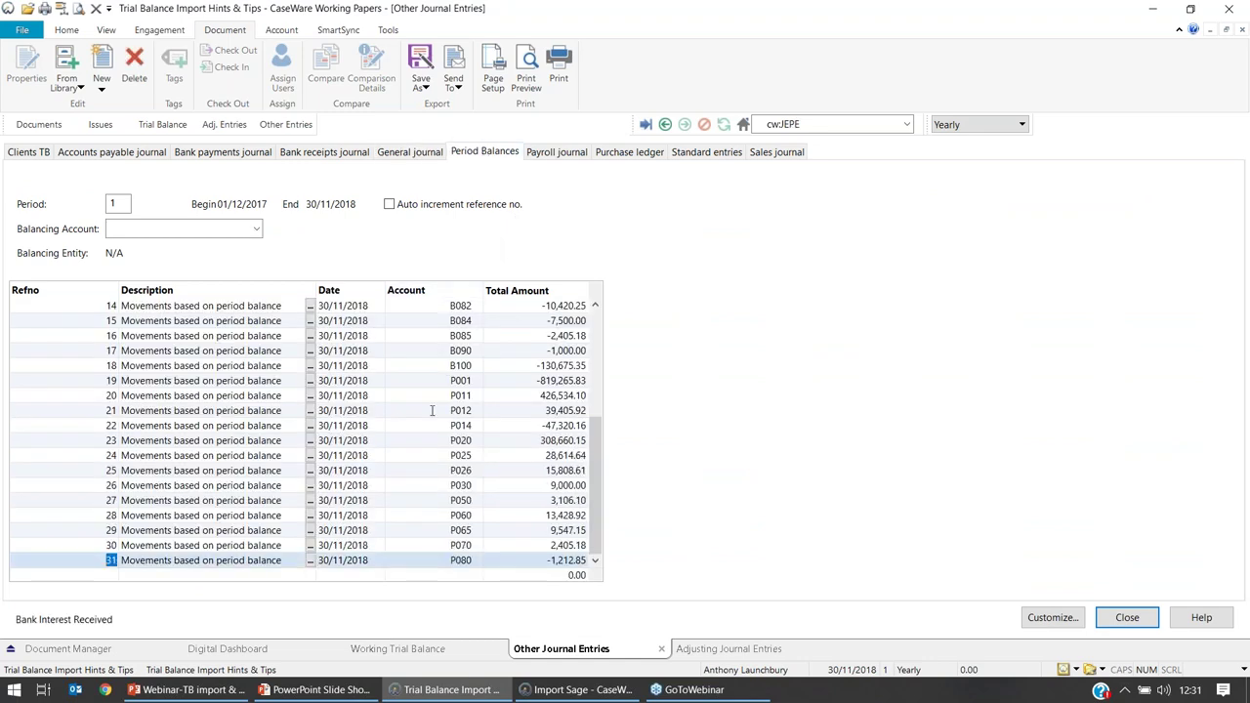
{"action": "left_click_drag", "start_coordinate": [595, 372], "coordinate": [604, 495]}
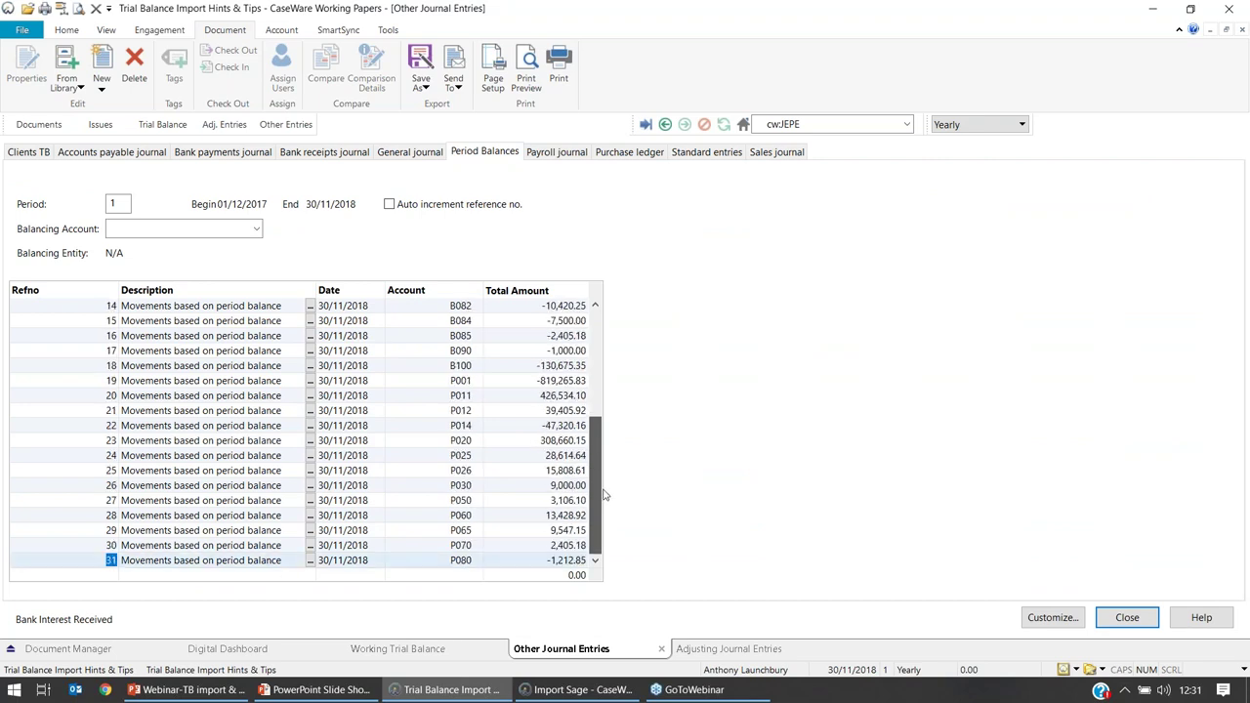
Select all the entries in the Period Balances journal
{"action": "left_click", "coordinate": [451, 395]}
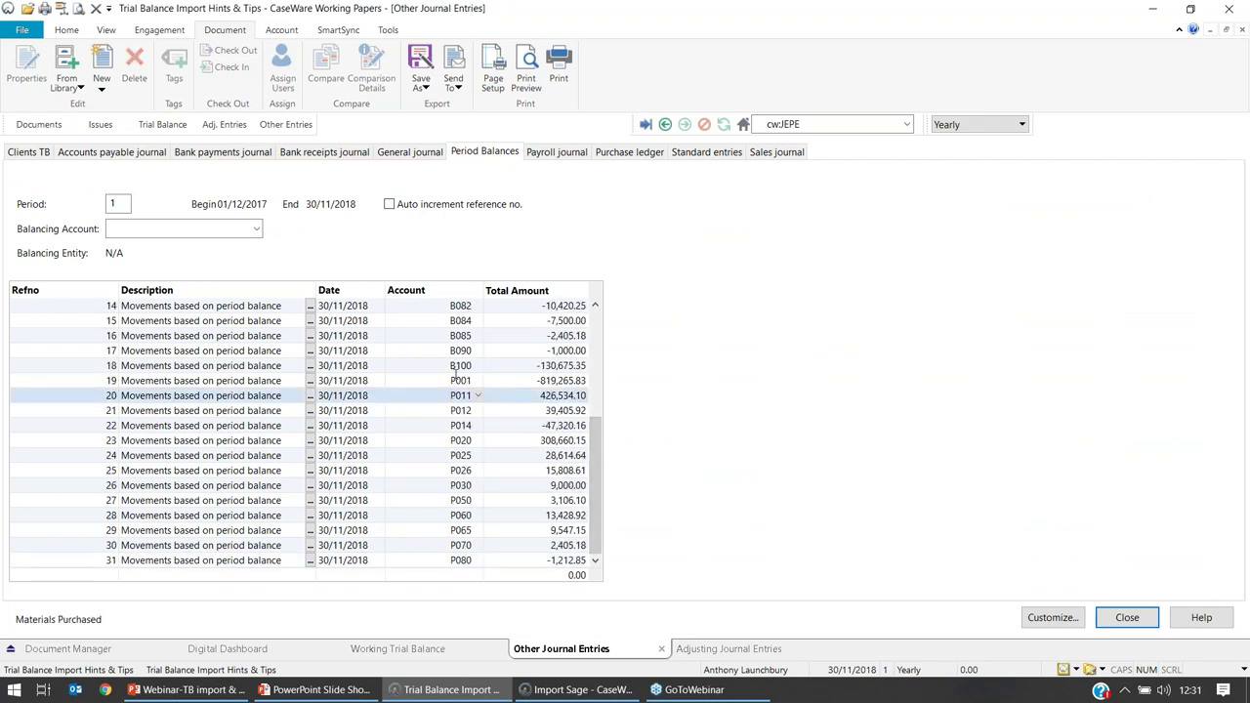
{"action": "left_click", "coordinate": [552, 395]}
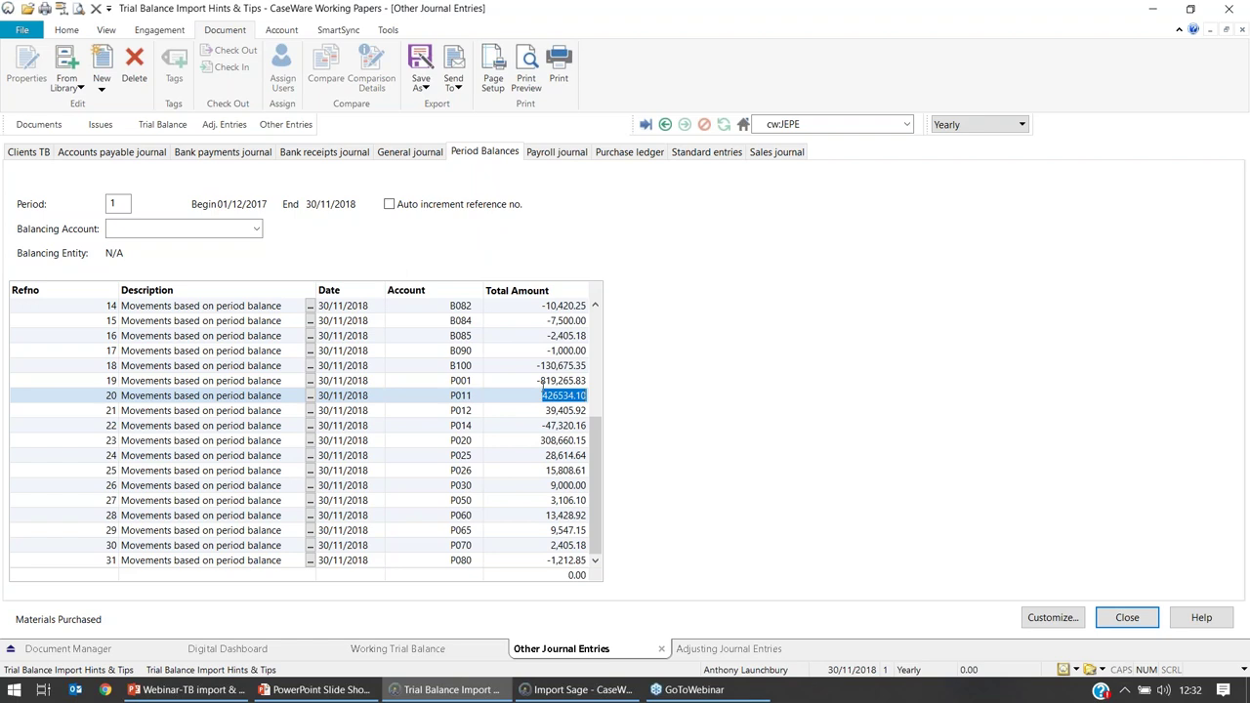
{"action": "key", "text": "ctrl+a"}
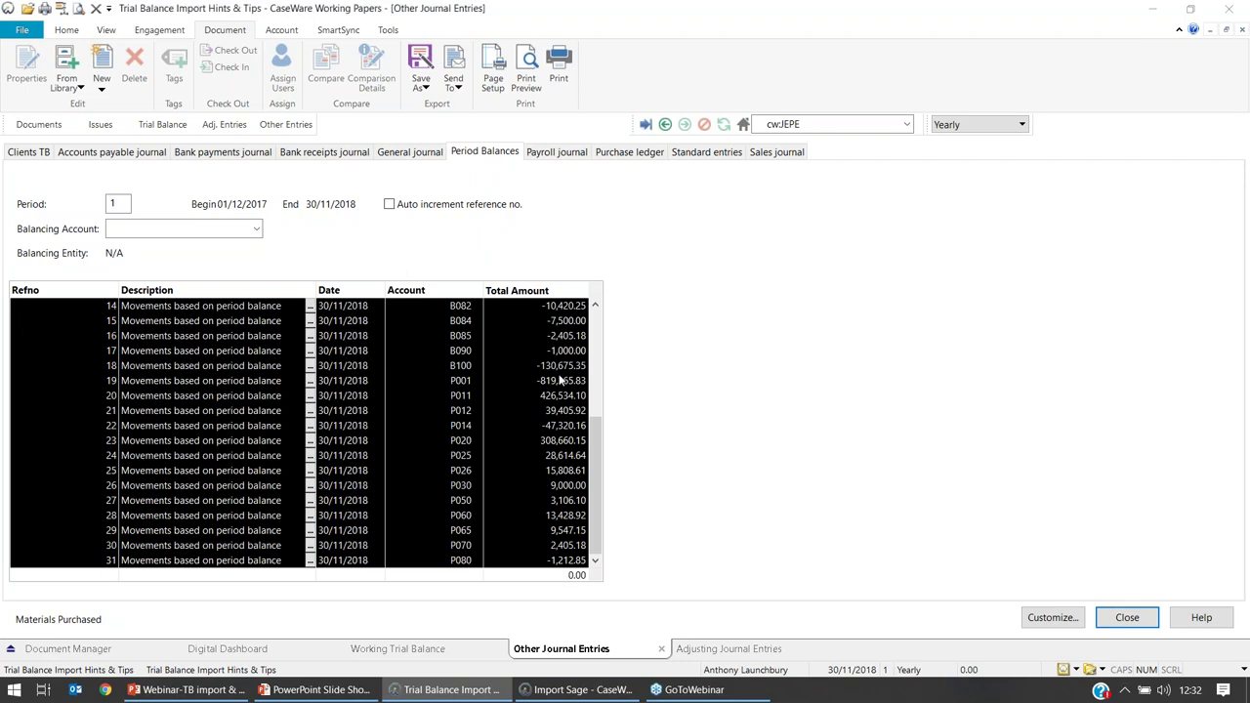
Switch to the Import Sage file, highlight the opening balances for accounts 0030 to 1100, clear the selection and return to the slide show
{"action": "left_click", "coordinate": [579, 690]}
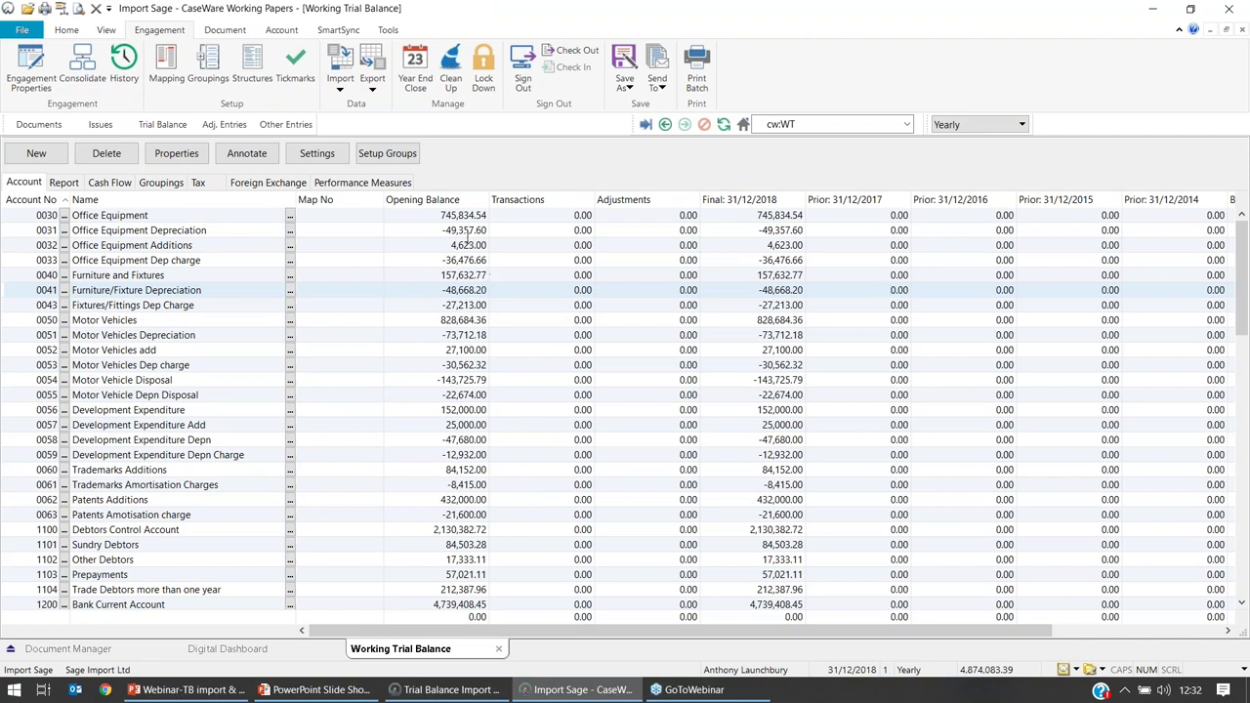
{"action": "left_click", "coordinate": [461, 215]}
{"action": "mouse_move", "coordinate": [461, 215]}
{"action": "left_mouse_down"}
{"action": "mouse_move", "coordinate": [475, 235]}
{"action": "mouse_move", "coordinate": [486, 356]}
{"action": "mouse_move", "coordinate": [479, 530]}
{"action": "left_mouse_up"}
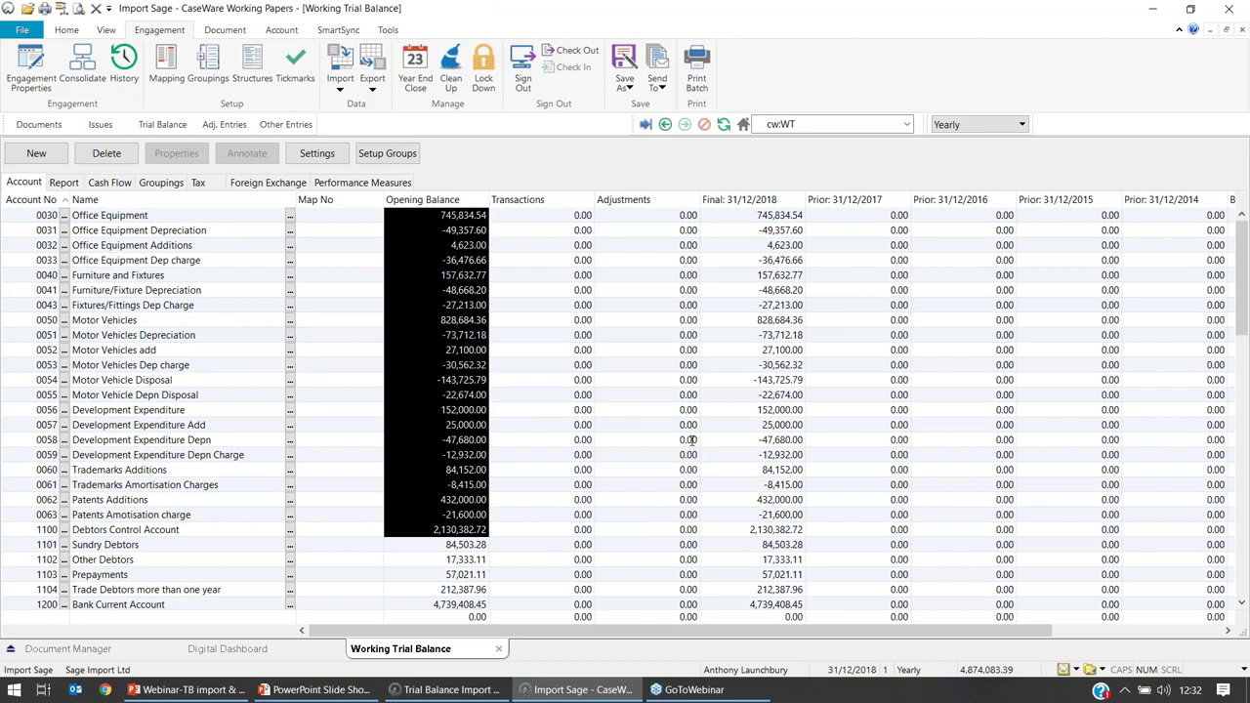
{"action": "left_click", "coordinate": [989, 262]}
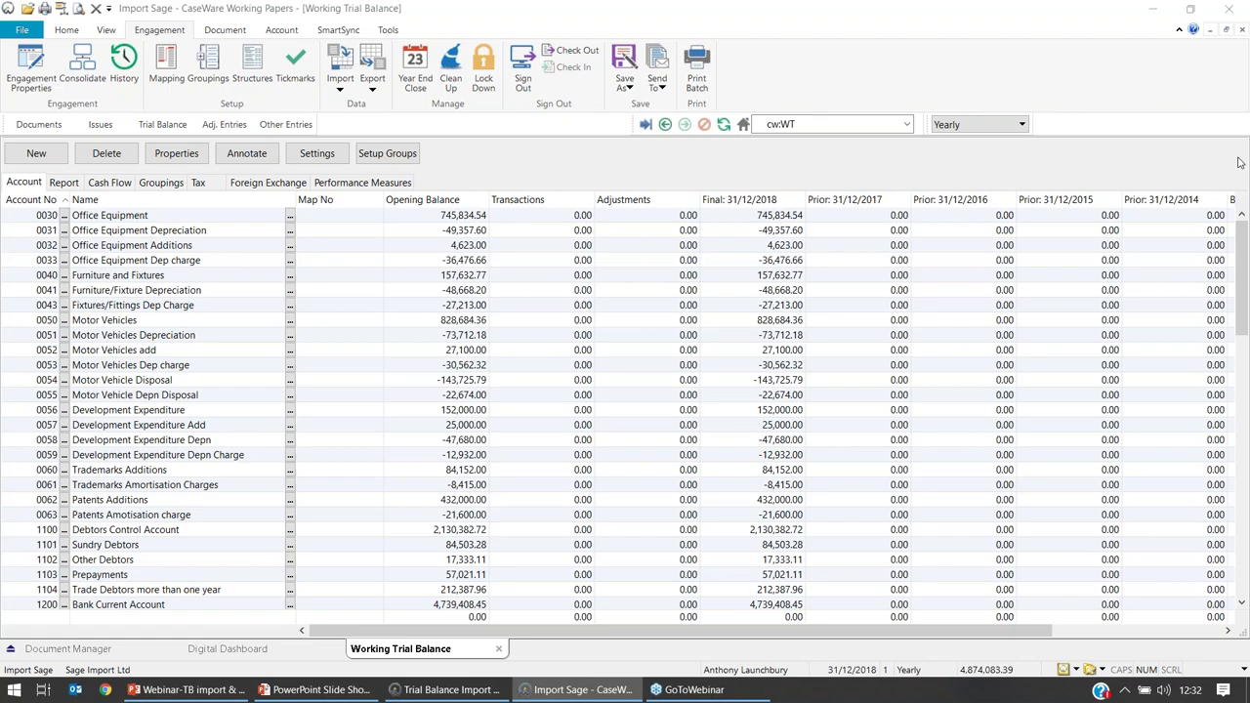
{"action": "key", "text": "alt+Tab"}
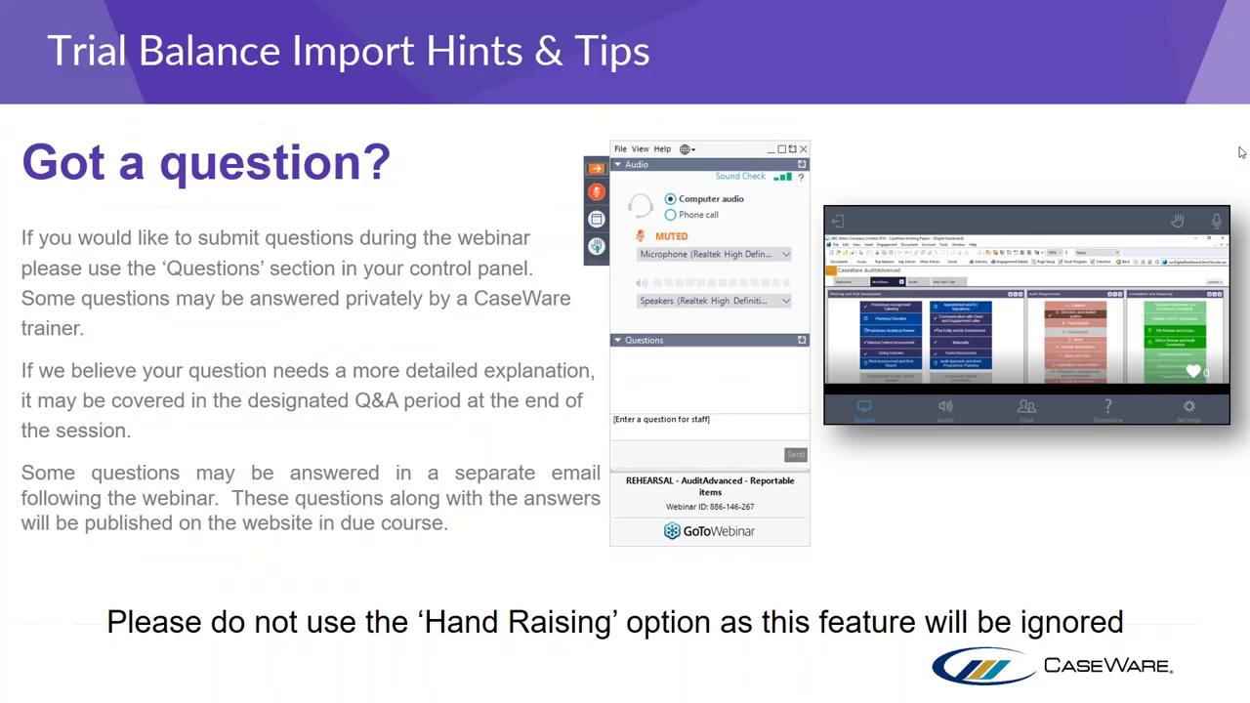